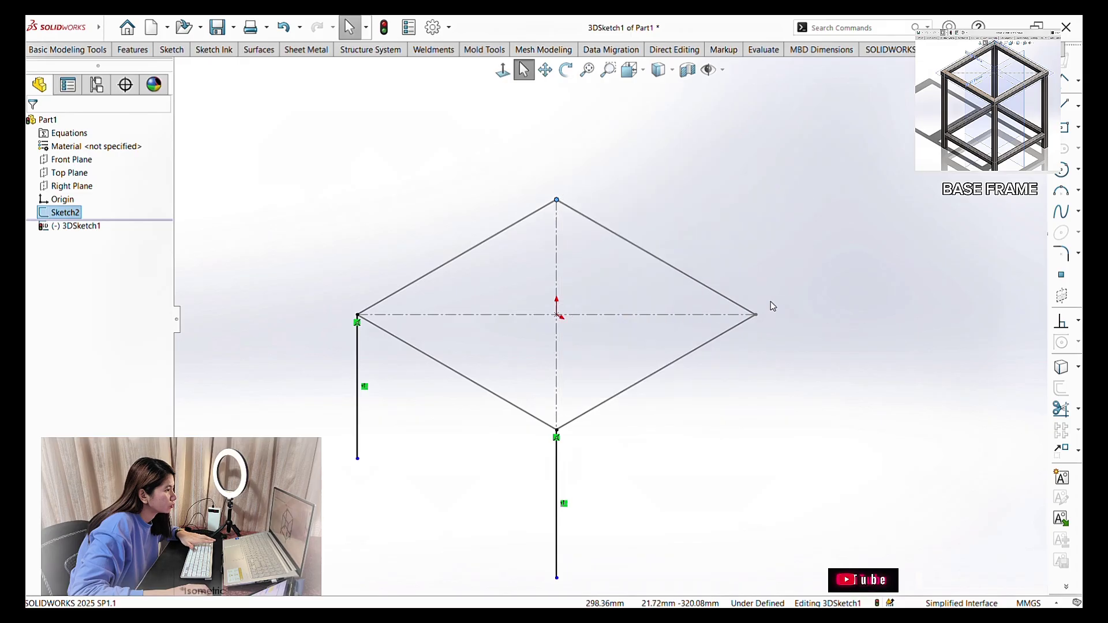
- Sketch vertical leg lines downward from the rear and right corners of the top rectangle
key("l")
left_click(557, 199)
key("space")
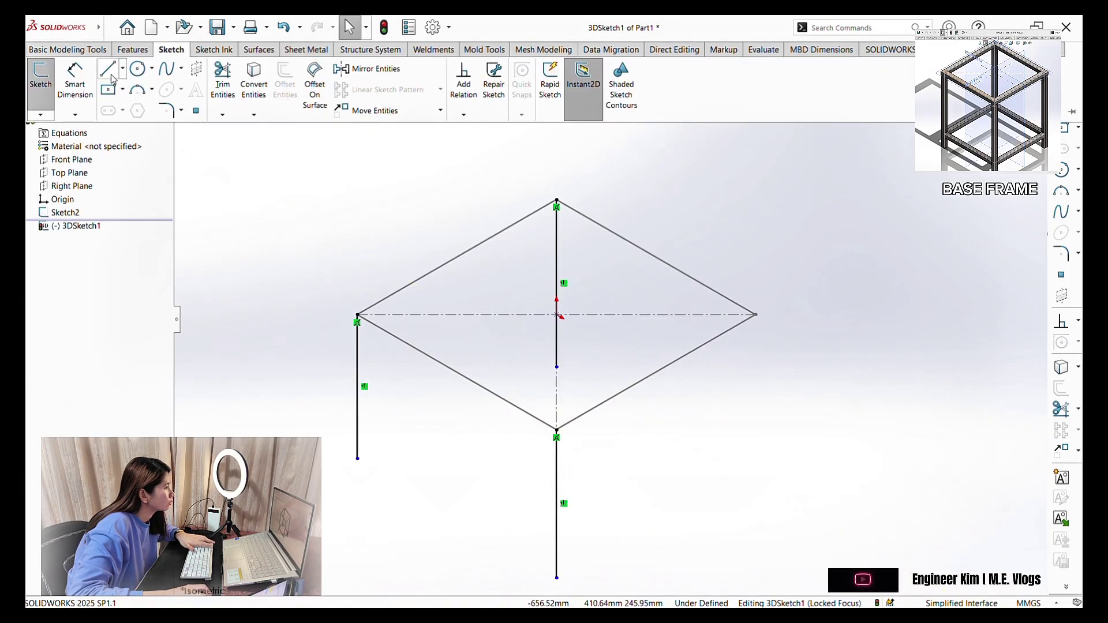
key("l")
left_click(754, 316)
left_click(756, 507)
key("Escape")
middle_click_drag(673, 421, 625, 365)
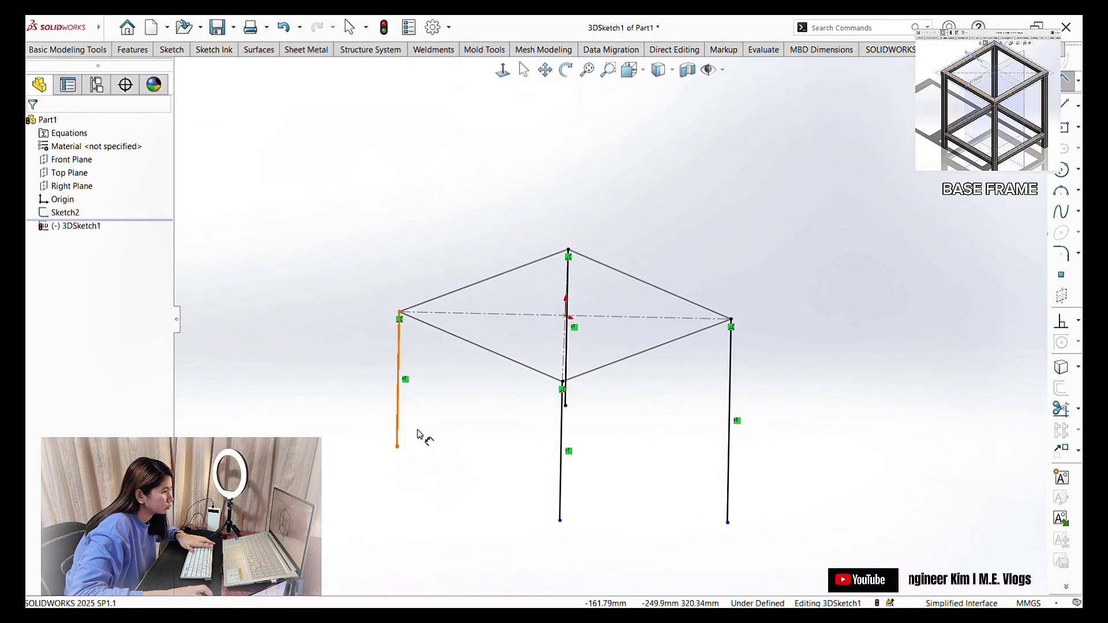
- Dimension the left leg line's length as 700 mm
left_click(398, 427)
left_click(347, 456)
type("700")
key("Return")
left_click(397, 415)
key("Escape")
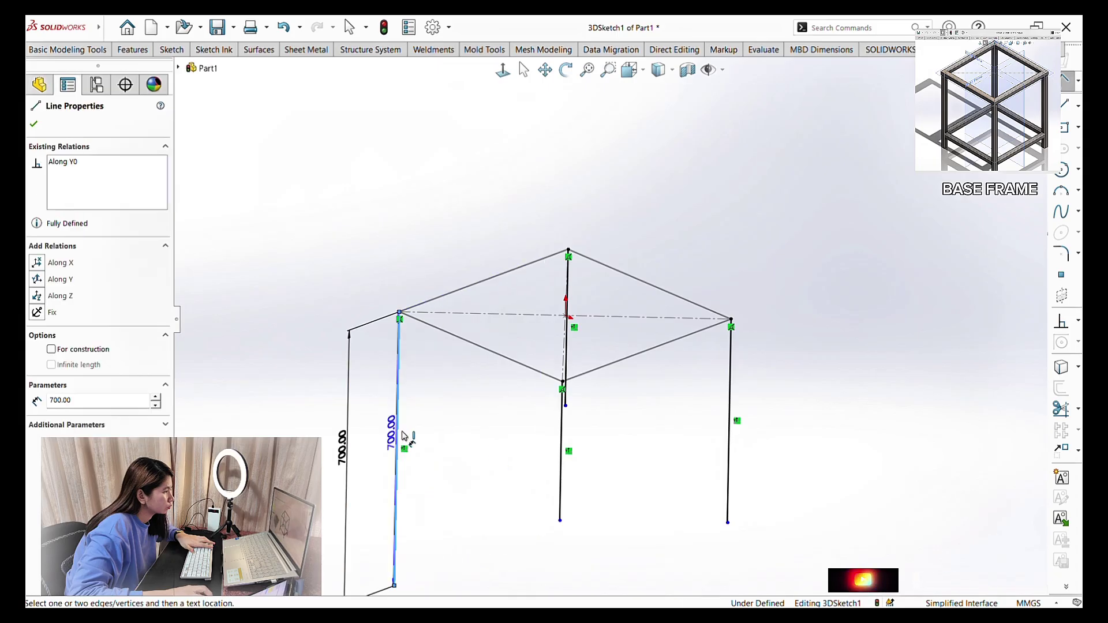
- Apply an Equal relation to all four vertical leg lines
scroll(404, 438, "down", 2)
right_click(607, 404)
key("Escape")
left_click(745, 428, "ctrl")
left_click(468, 427, "ctrl")
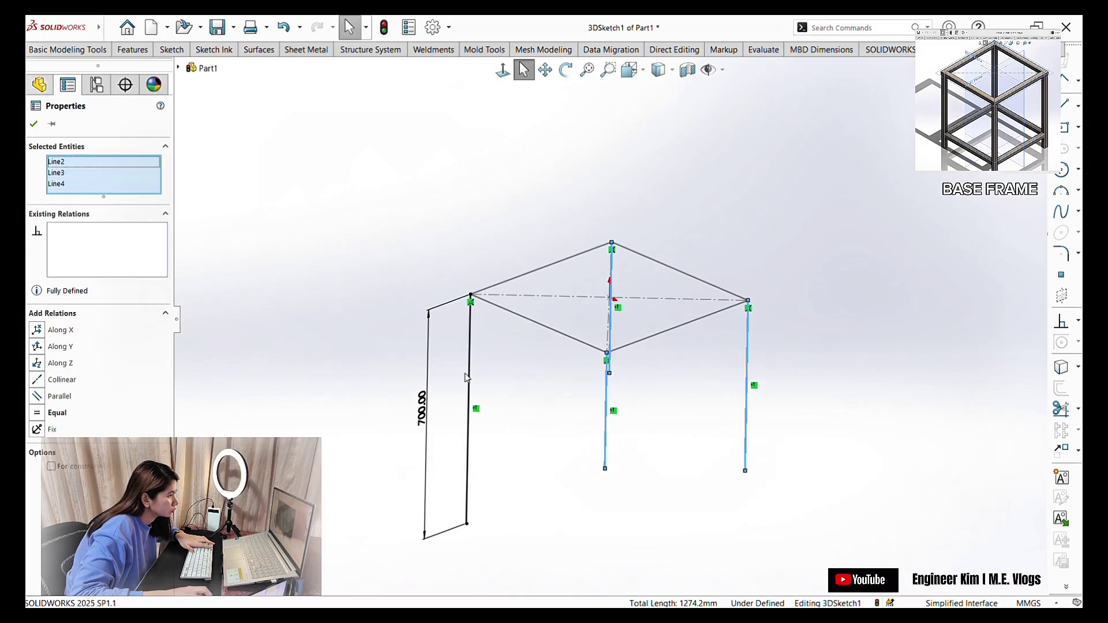
left_click(57, 424)
left_click(582, 483)
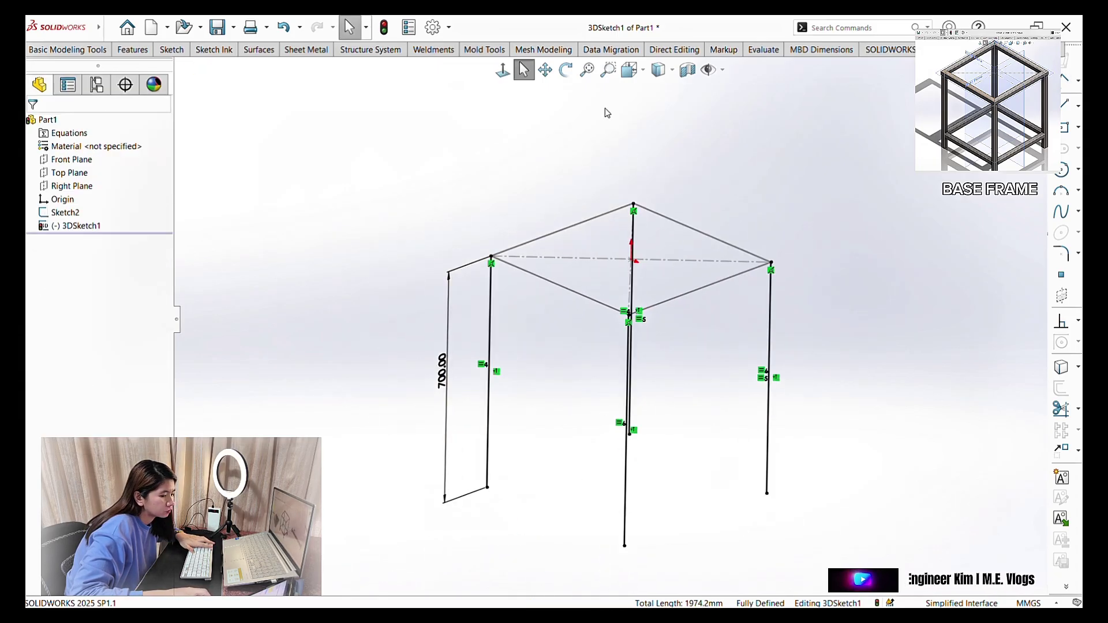
- Sketch a closed lower rectangle connecting the four legs, with sides about 550 mm long
key("l")
left_click(625, 498)
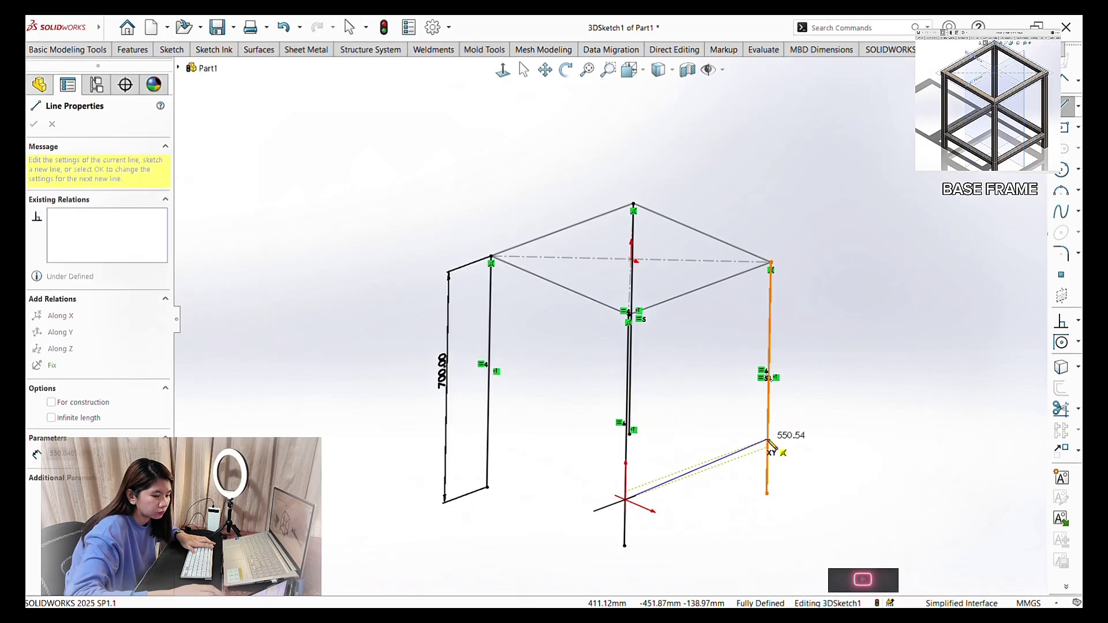
middle_click_drag(768, 450, 571, 411)
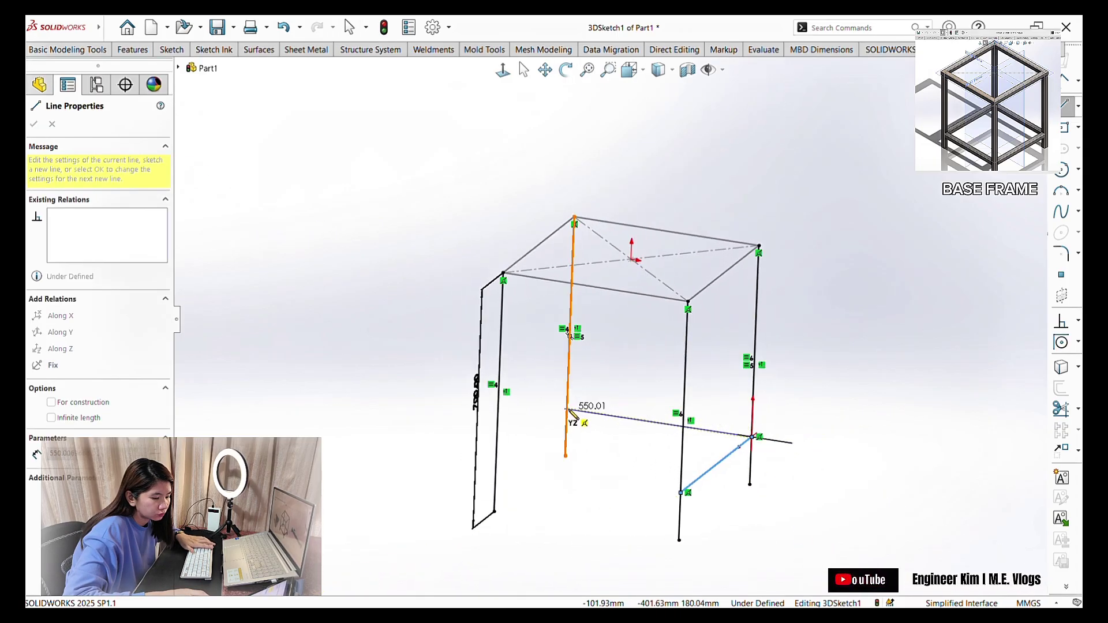
left_click(567, 410)
key("Escape")
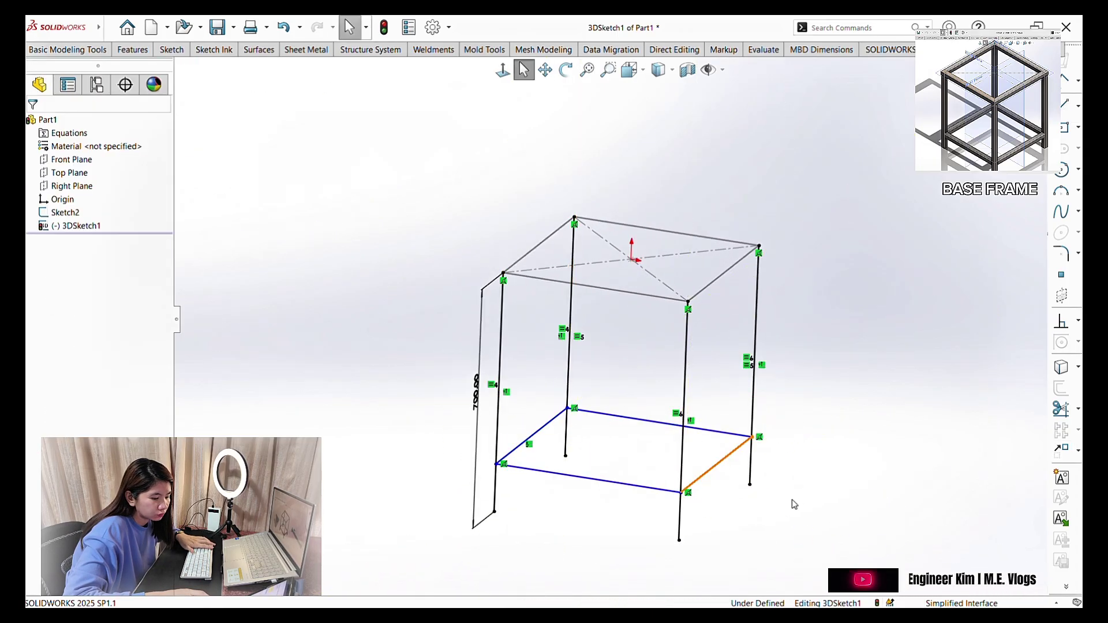
- Dimension the angle between the lower rectangle's left front line and the front leg as 90°
middle_click_drag(791, 502, 841, 482)
scroll(841, 483, "down", 3)
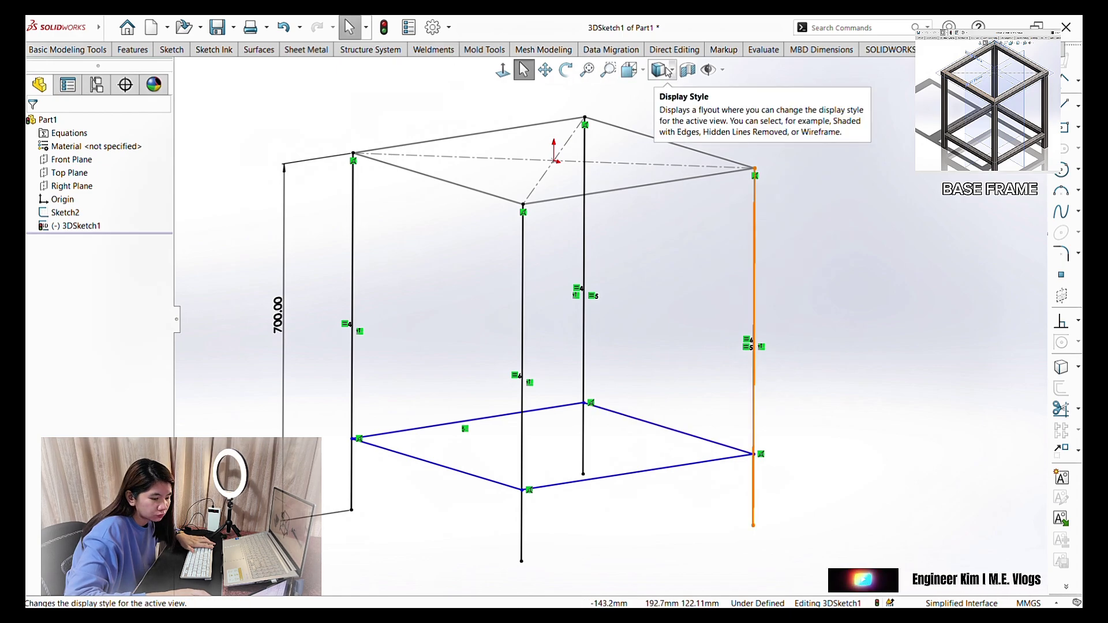
left_click(172, 49)
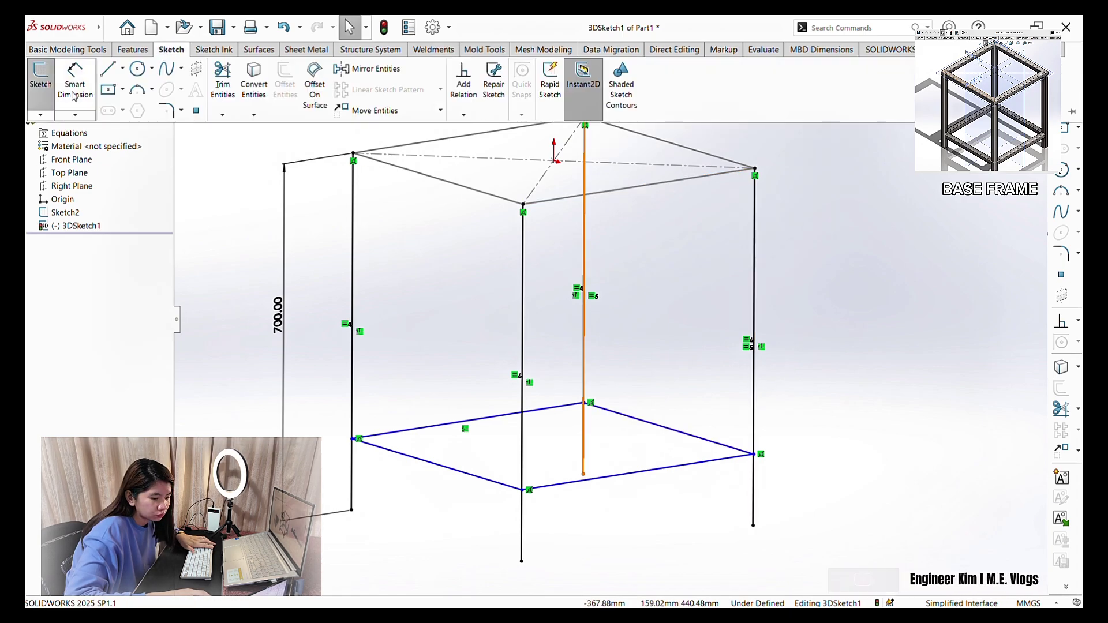
left_click(75, 86)
left_click(479, 477)
left_click(522, 512)
left_click(504, 519)
type("90")
key("Return")
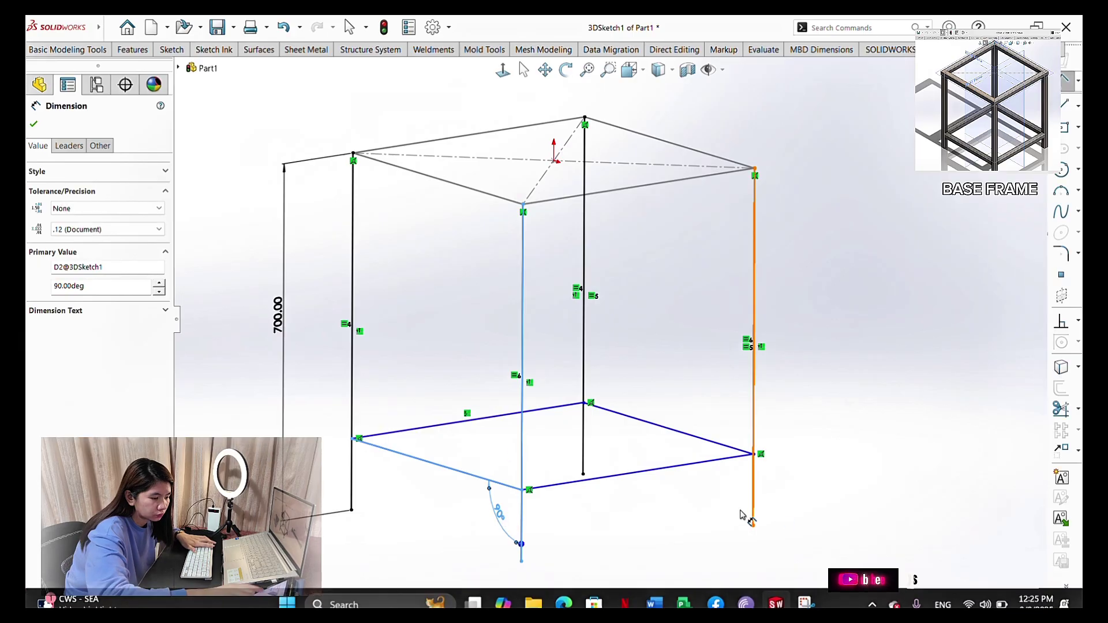
- Dimension the angle between the lower rectangle's right front line and the right leg as 90°
left_click(753, 474)
left_click(730, 458)
left_click(749, 508)
type("90.04801094deg")
key("Return")
- Try to add angle dimensions between the lower rectangle lines and the rear and left legs
left_click(583, 425)
left_click(556, 408)
left_click(549, 425)
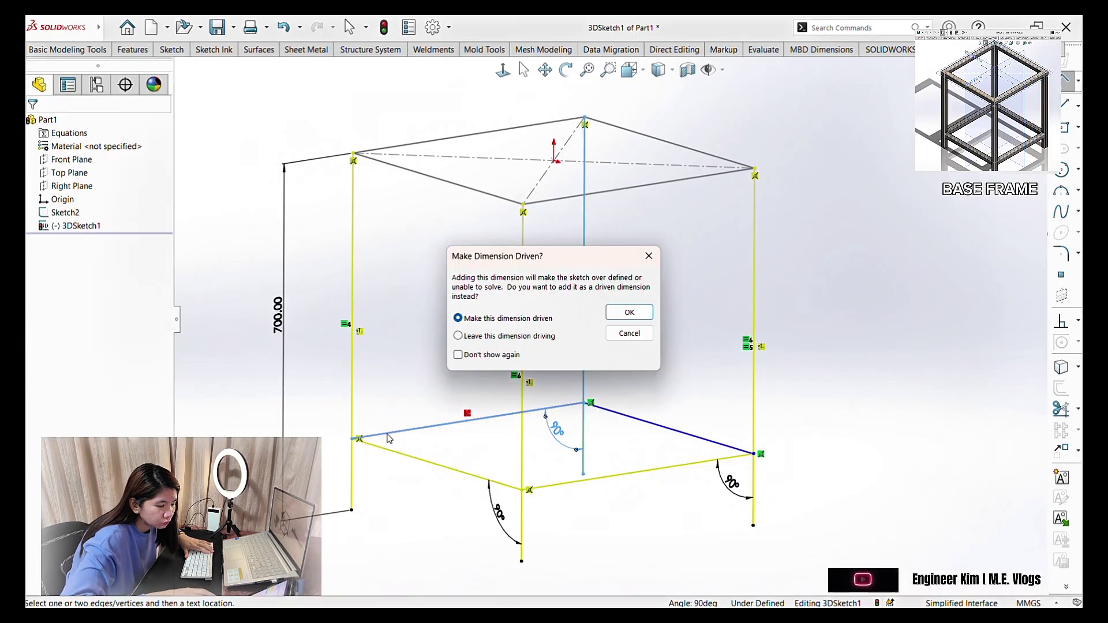
left_click(629, 334)
left_click(352, 470)
left_click(391, 450)
left_click(629, 333)
key("Escape")
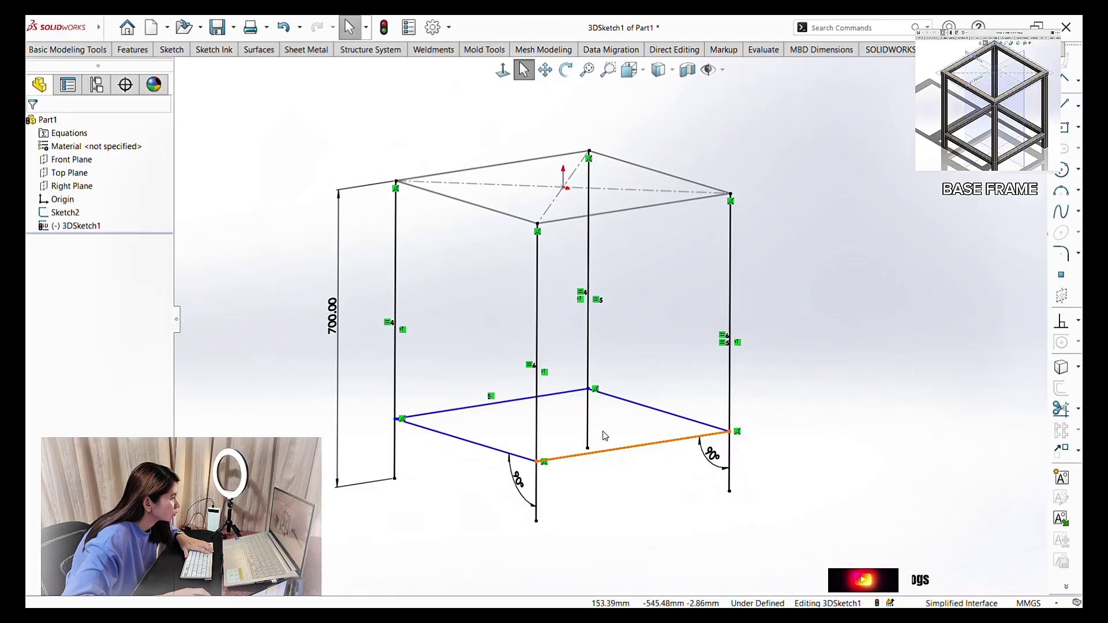
- Examine the lower rectangle's alignment with the legs from the orthogonal standard views and in isometric view
left_click(630, 71)
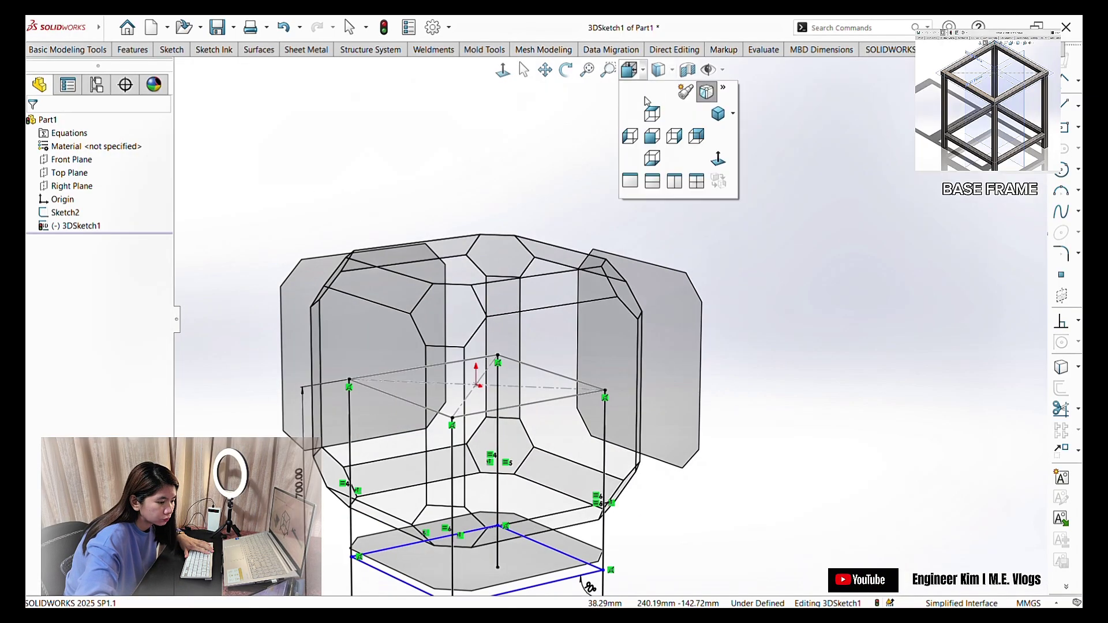
left_click(653, 109)
left_click(631, 69)
left_click(659, 70)
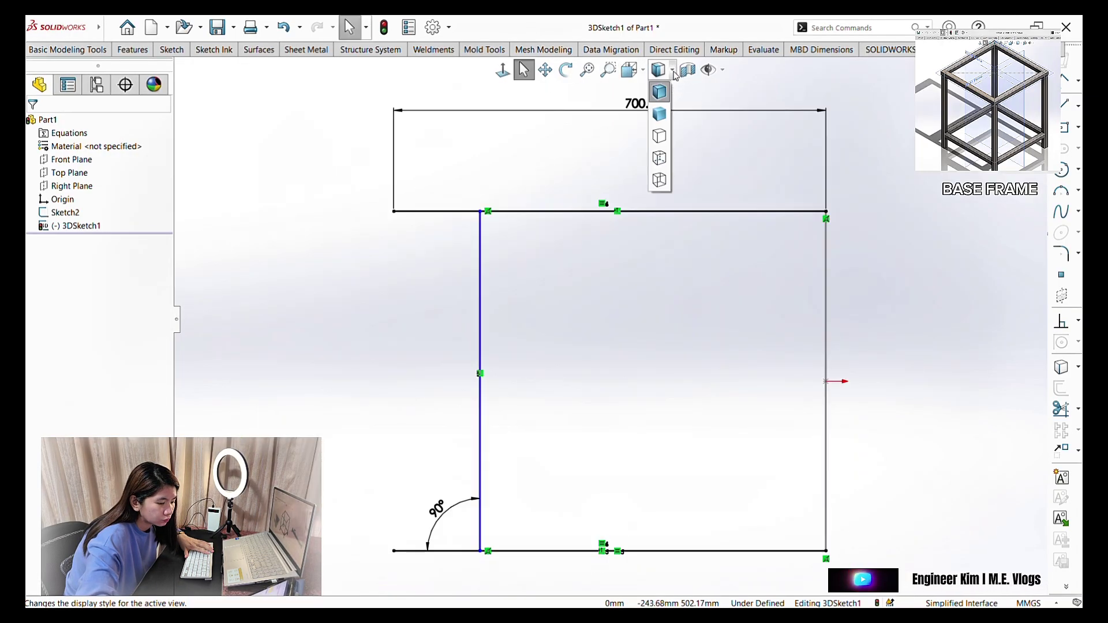
left_click(630, 69)
left_click(696, 146)
left_click(631, 70)
left_click(696, 138)
scroll(915, 306, "up", 2)
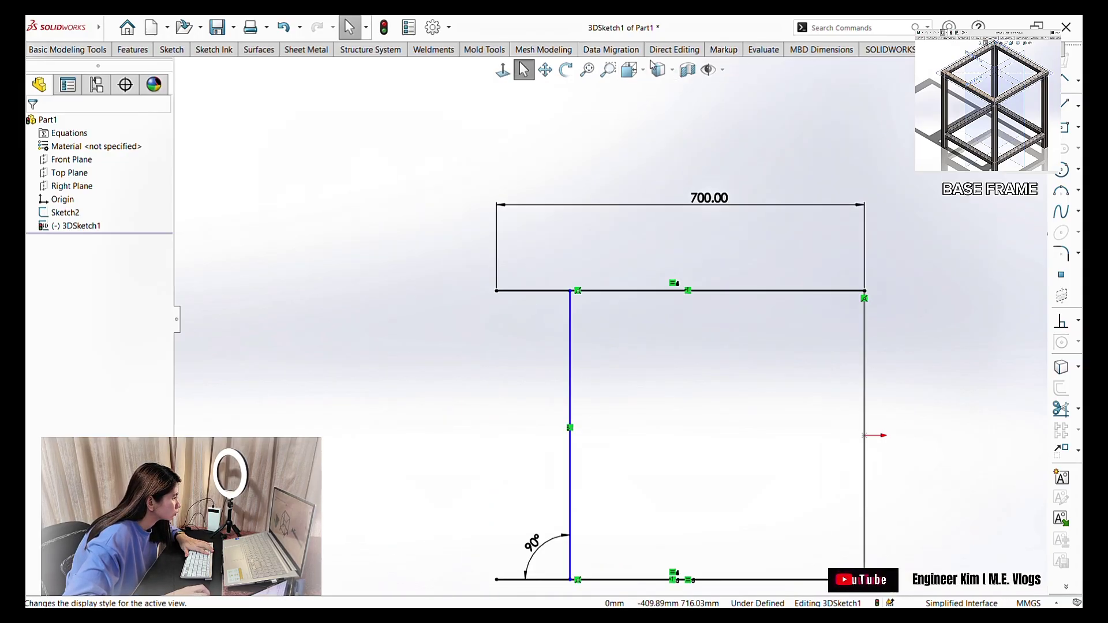
left_click(630, 69)
left_click(720, 114)
middle_click_drag(590, 200, 609, 170)
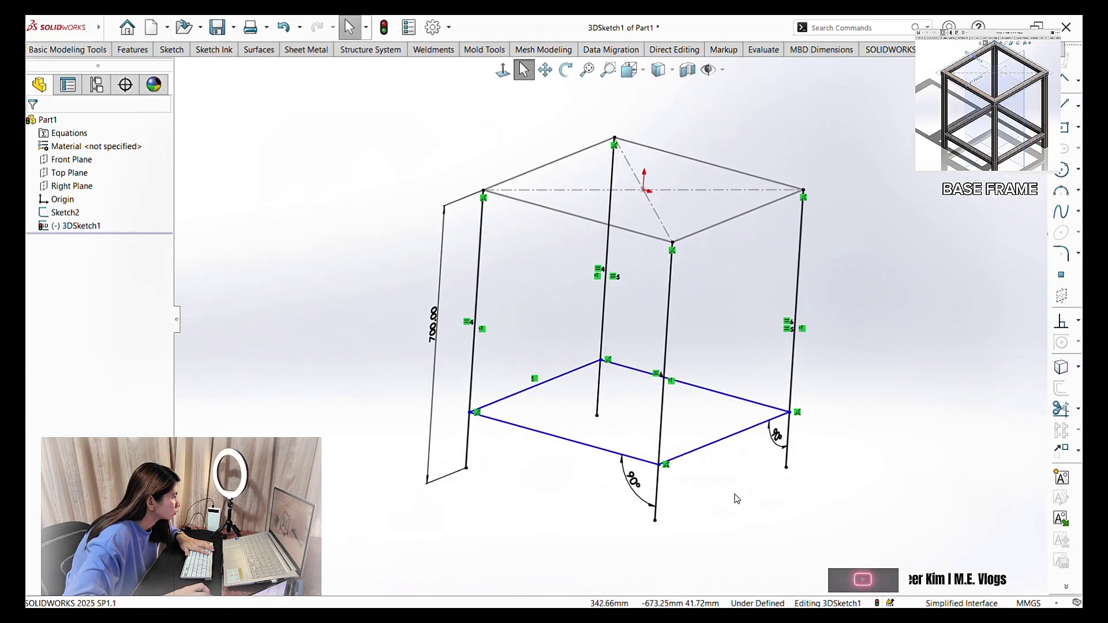
- Apply Equal and Parallel relations to the lower rectangle's left front line and the line opposite it
left_click(590, 446)
left_click(695, 386, "ctrl")
left_click(52, 418)
left_click(55, 402)
- Try to apply Equal and Parallel relations to the other pair of opposite lower rectangle lines
left_click(540, 385)
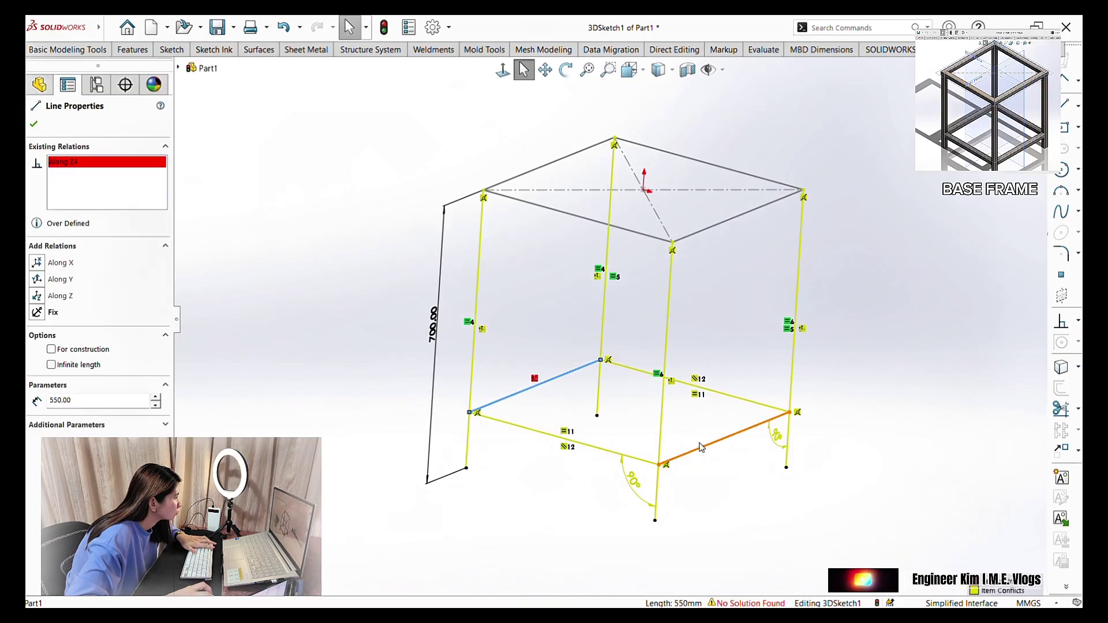
left_click(709, 445, "ctrl")
left_click(320, 318)
mouse_move(625, 254)
middle_mouse_down()
mouse_move(607, 236)
mouse_move(616, 239)
middle_mouse_up()
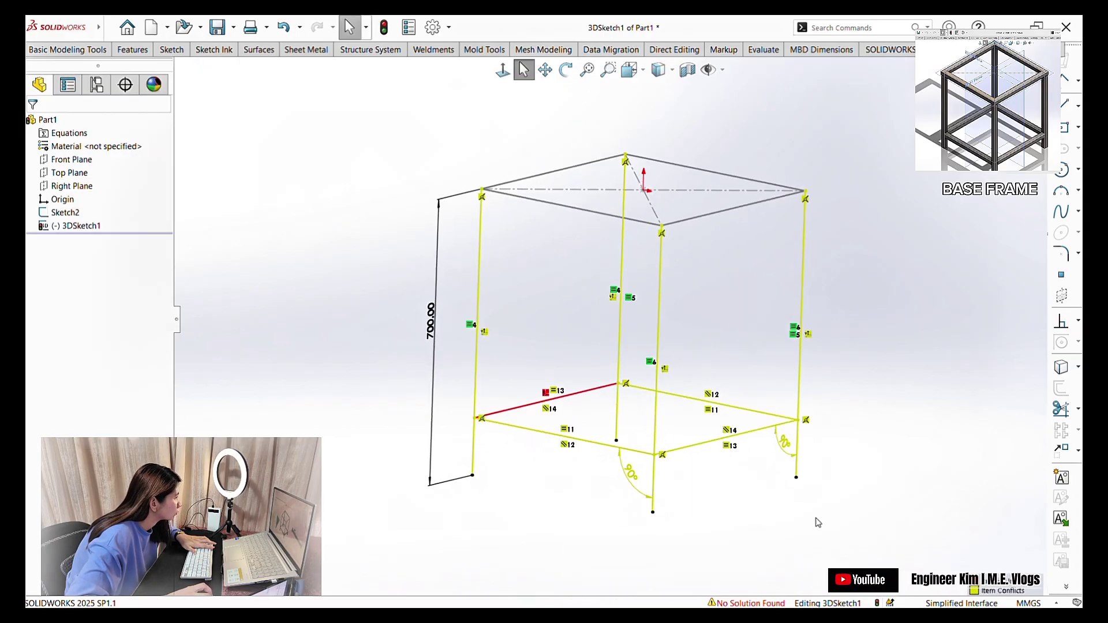
left_click(546, 401)
left_click(712, 441, "ctrl")
left_click(996, 547)
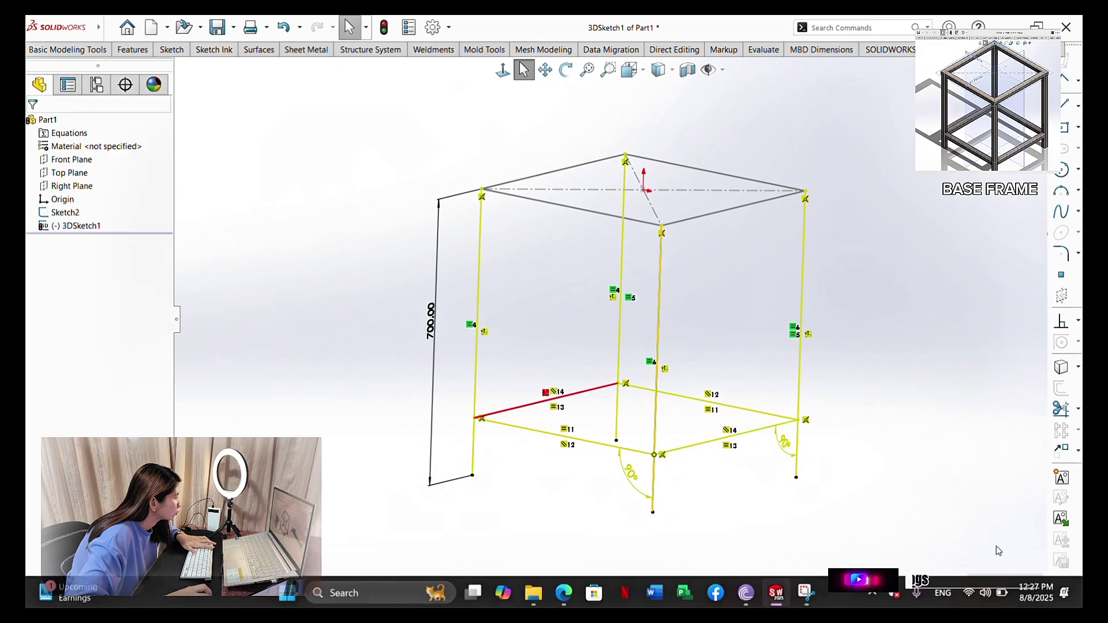
- Undo the recent relations on the lower rectangle back to the first pair's Equal relation
mouse_move(760, 422)
middle_mouse_down()
mouse_move(743, 436)
mouse_move(752, 417)
middle_mouse_up()
key("ctrl+z")
key("ctrl+z")
key("ctrl+z")
middle_click_drag(521, 379, 506, 392)
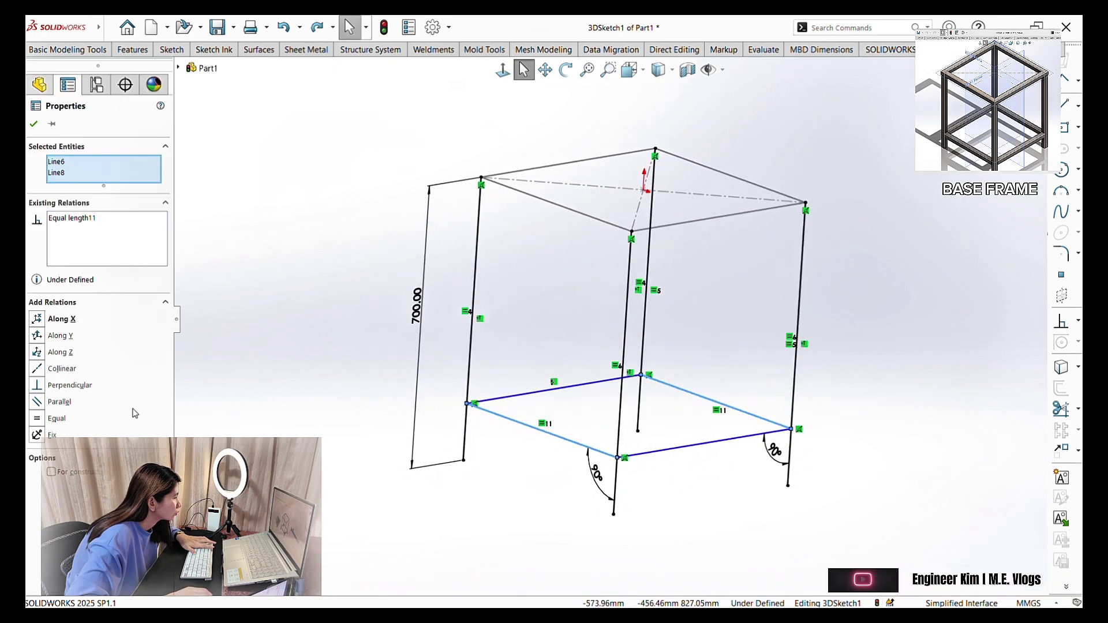
- Set the other pair of opposite lower lines equal in length, and undo the Parallel relation added with it
left_click(561, 388)
left_click(689, 446, "ctrl")
left_click(52, 421)
left_click(37, 402)
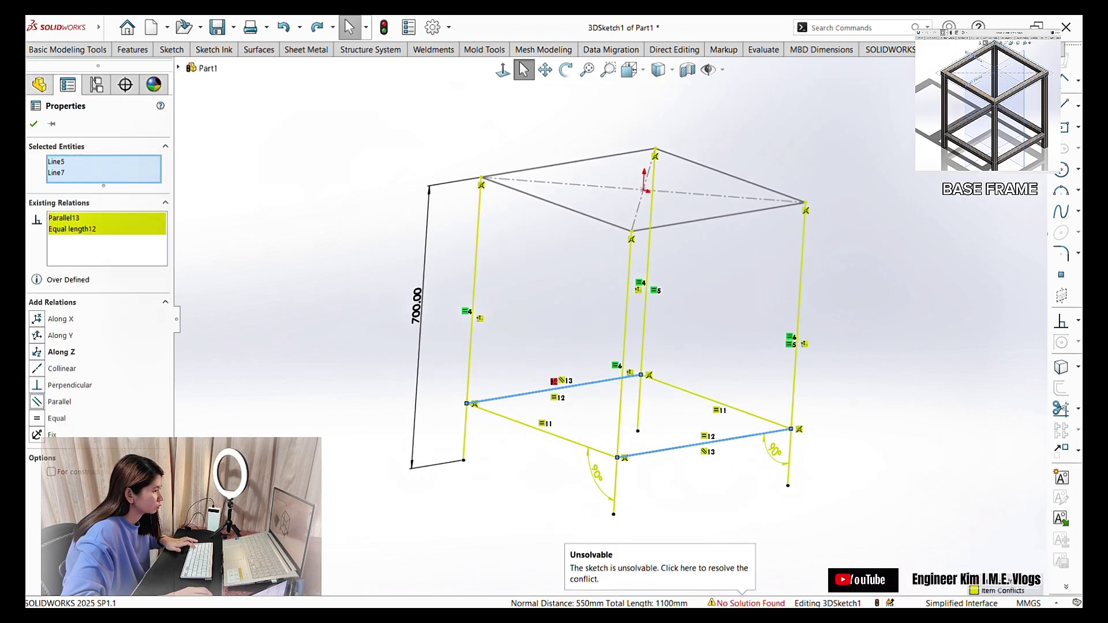
left_click(687, 480)
key("ctrl+z")
left_click(688, 480)
- Dimension the distance from the lower rectangle's front corner to the front leg's bottom endpoint as 120 mm
mouse_move(688, 480)
middle_mouse_down()
mouse_move(789, 378)
mouse_move(592, 470)
mouse_move(593, 220)
mouse_move(652, 242)
middle_mouse_up()
left_click(757, 576)
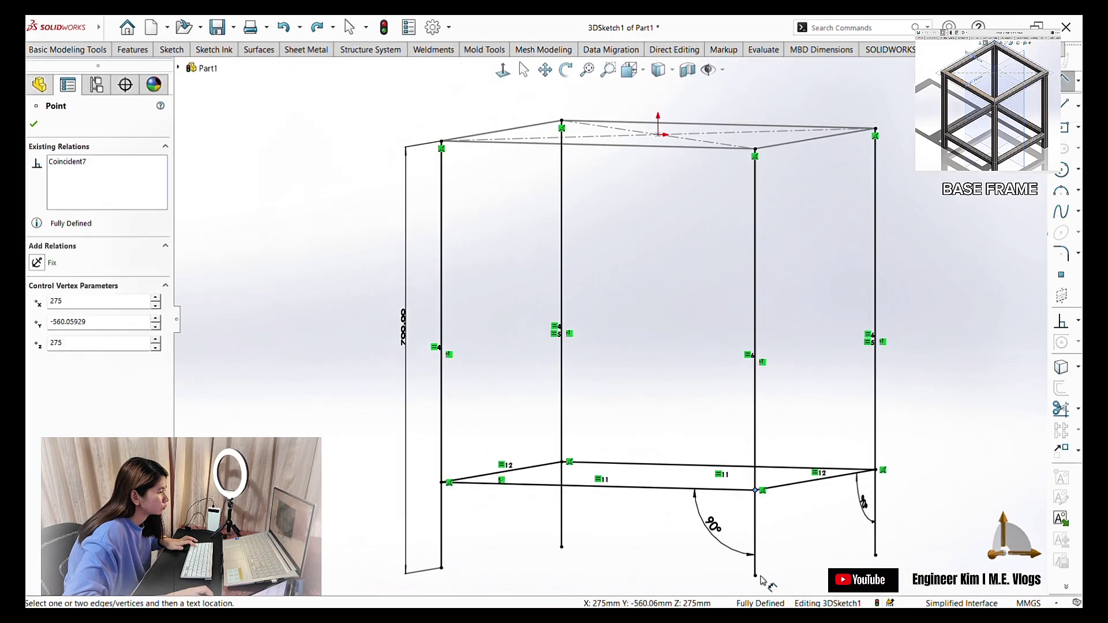
left_click(756, 576)
left_click(798, 541)
type("120")
key("Return")
scroll(630, 314, "up", 1)
key("Escape")
middle_click_drag(629, 314, 642, 395)
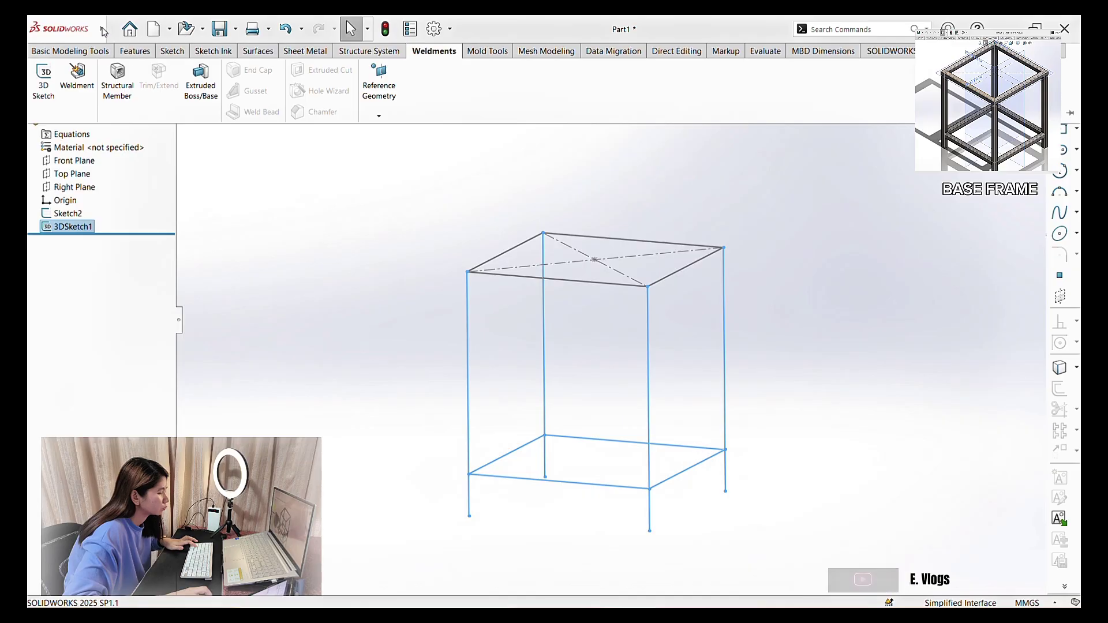
- Start a weldment structural member using the iso standard, square tube type and 40 x 40 x 4 size
mouse_move(104, 31)
left_click(182, 30)
mouse_move(260, 240)
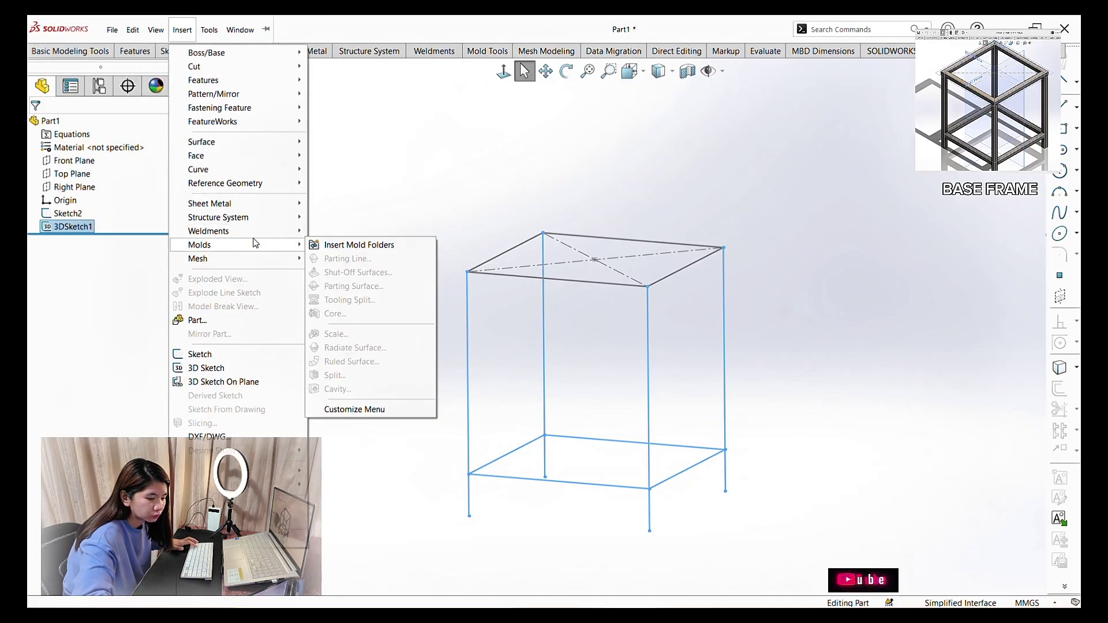
left_click(332, 246)
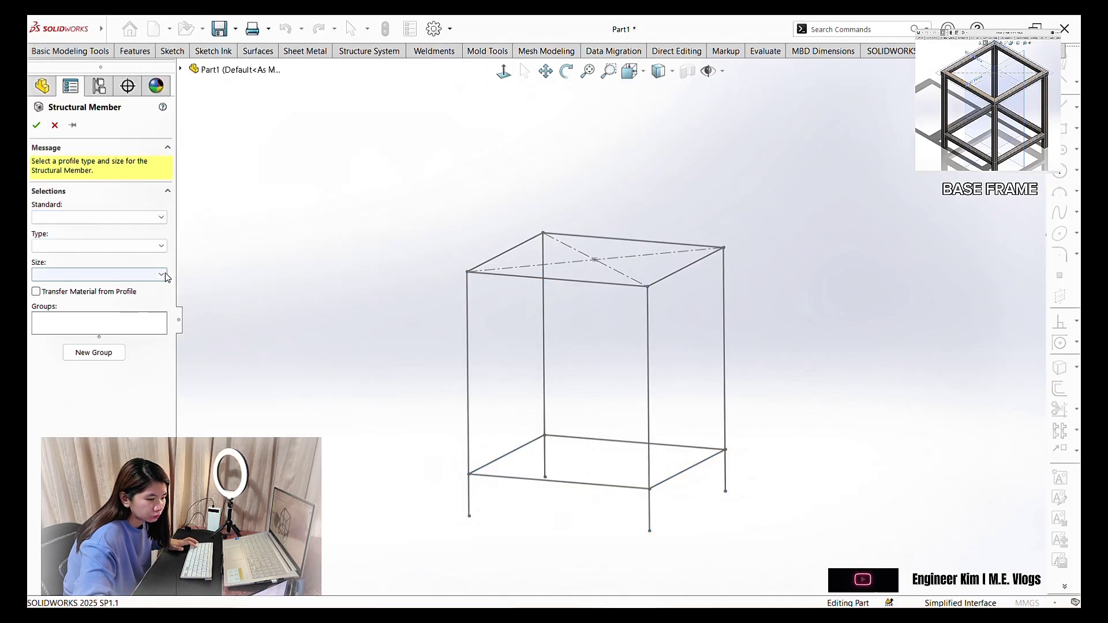
left_click(155, 218)
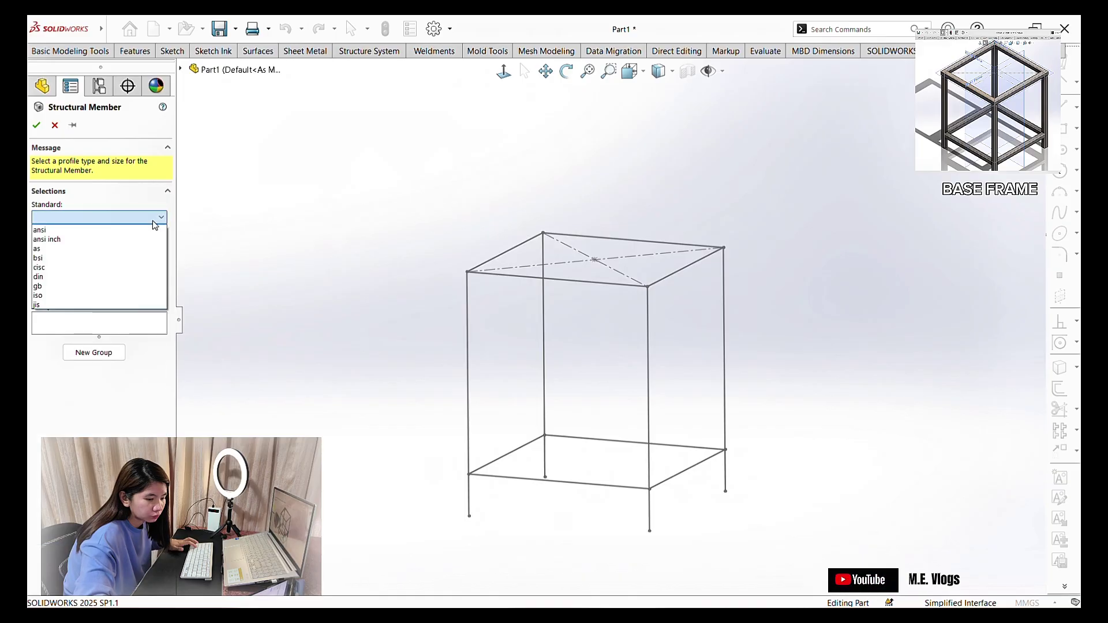
left_click(75, 297)
left_click(98, 246)
left_click(69, 286)
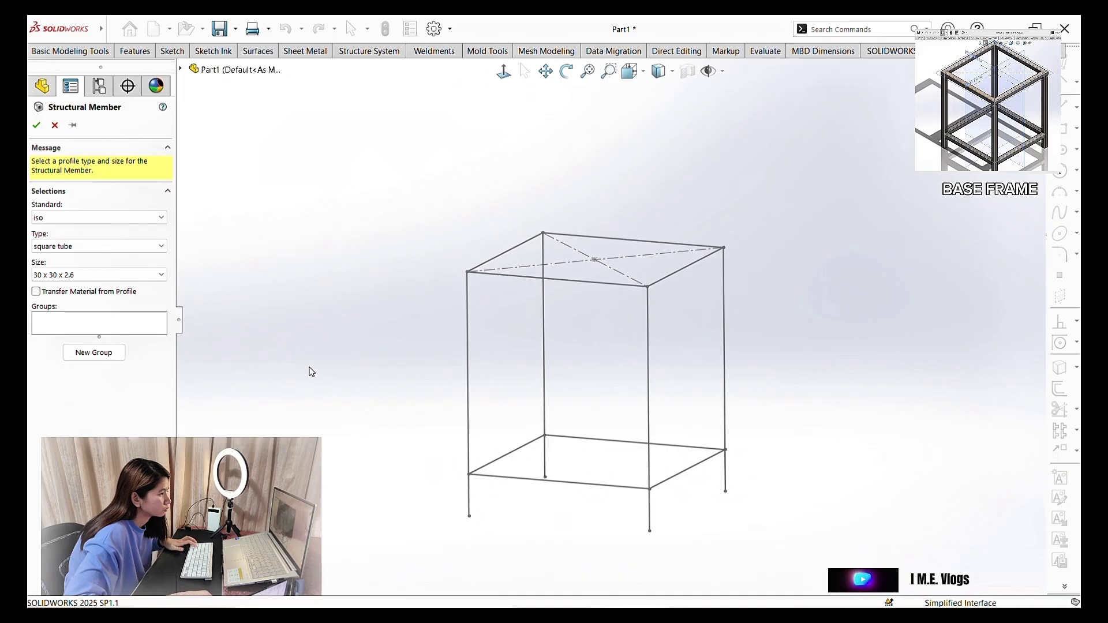
left_click(63, 275)
left_click(53, 307)
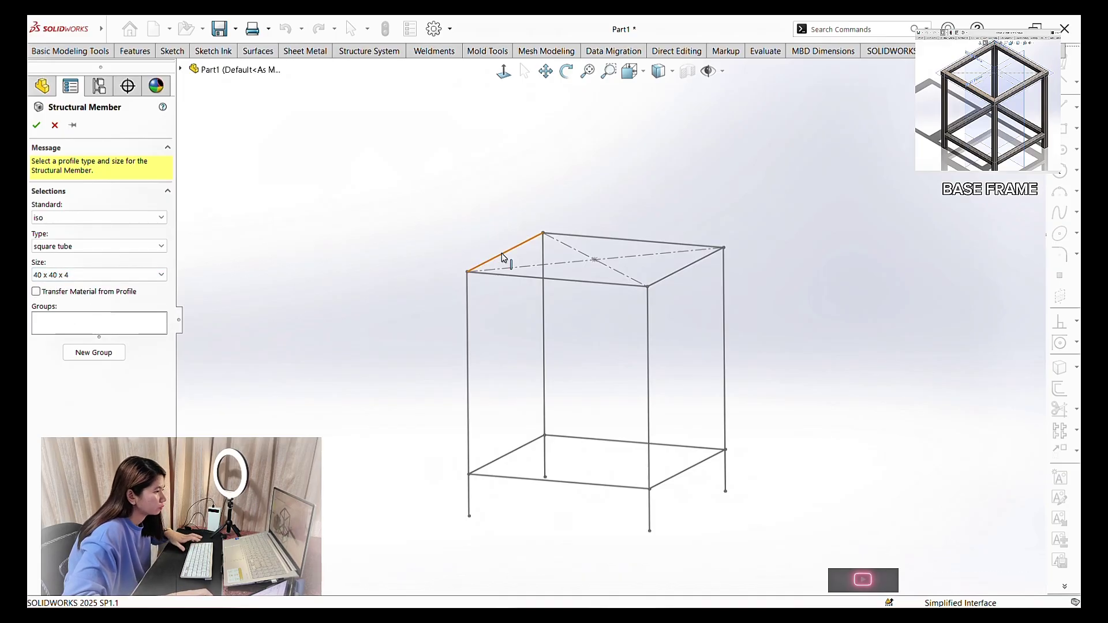
- Assign the four outer lines of the top rectangle to the first structural member group
left_click(504, 254)
scroll(611, 231, "down", 3)
left_click(614, 250)
left_click(613, 330)
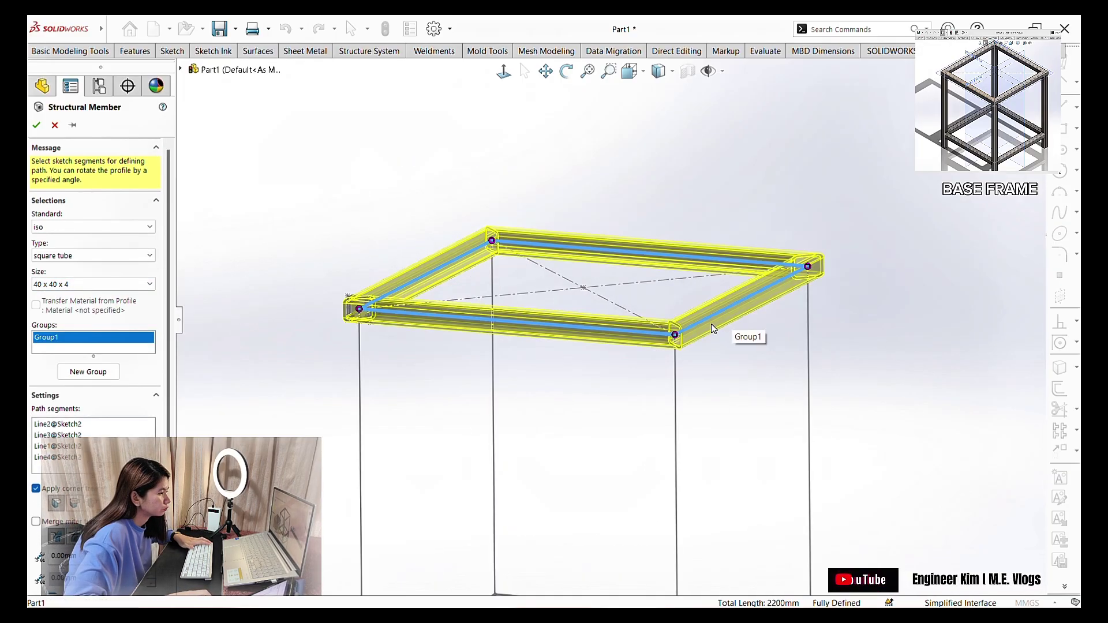
- Add a second structural member group containing the four vertical leg lines
scroll(703, 329, "up", 2)
middle_click_drag(651, 403, 714, 420)
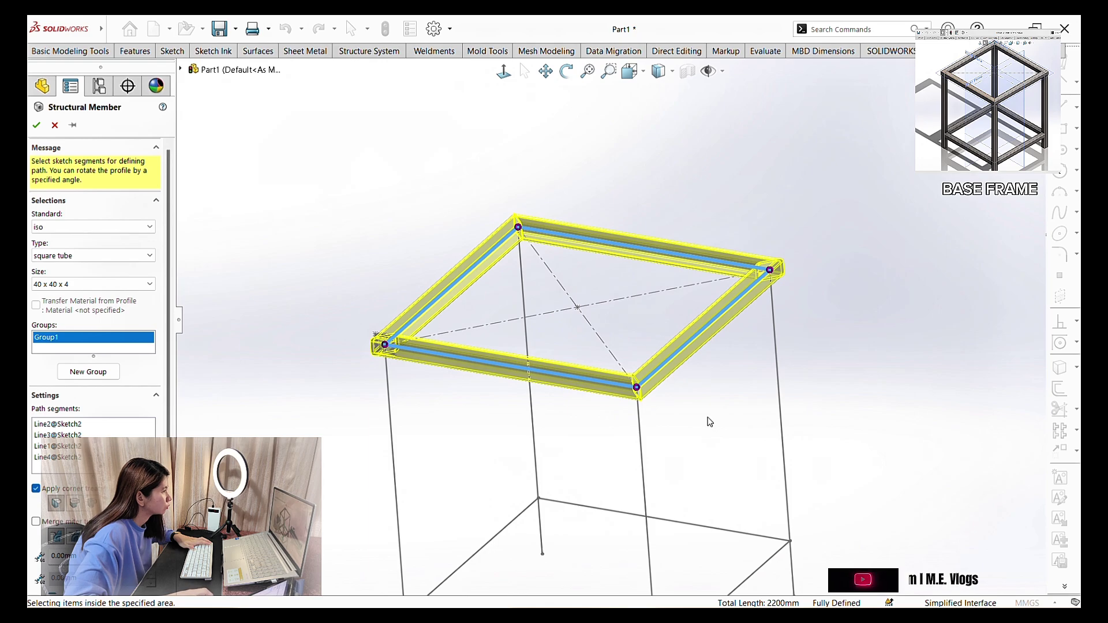
left_click(89, 372)
left_click(393, 443)
left_click(533, 434)
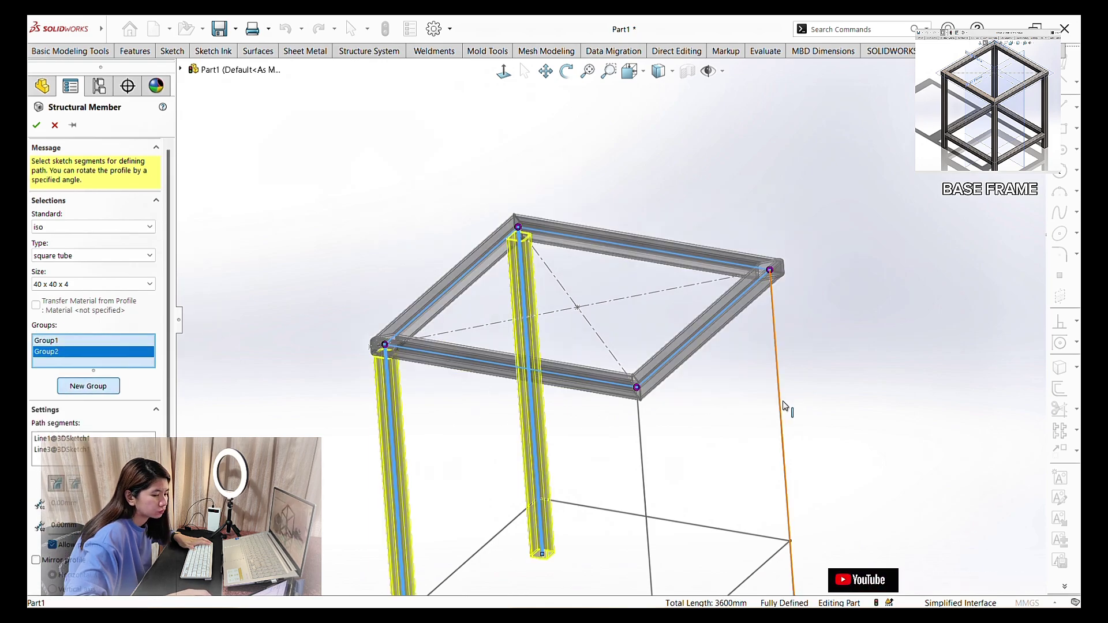
left_click(780, 404)
middle_click_drag(595, 438, 490, 452)
- Add a third group containing the four lower rectangle lines and complete the structural member
left_click(88, 385)
left_click(690, 521)
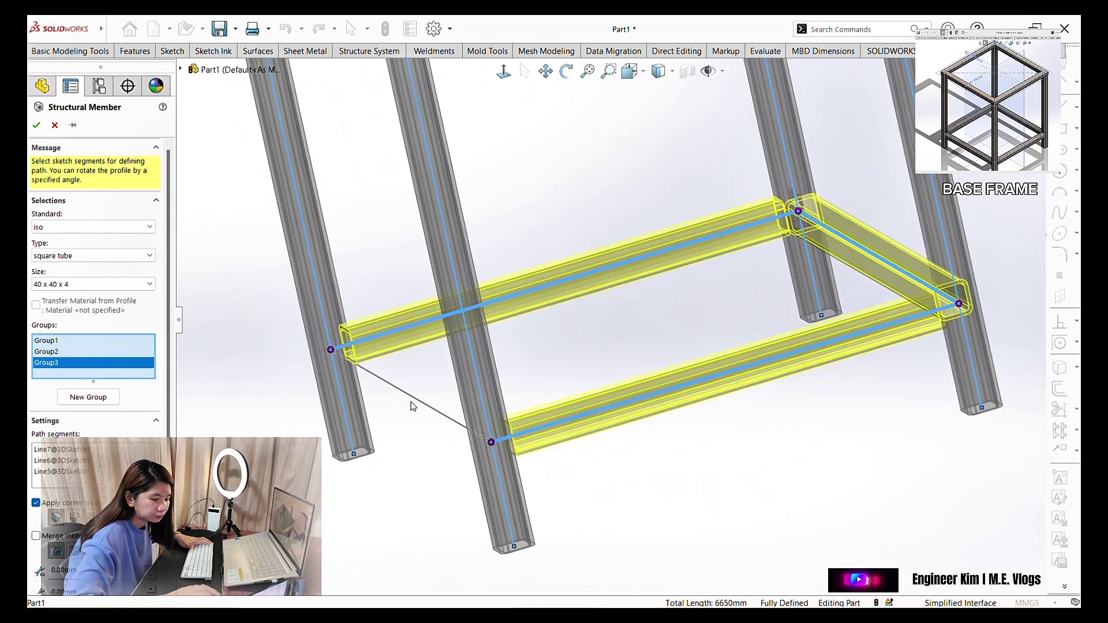
left_click(412, 401)
scroll(625, 232, "up", 3)
middle_click_drag(626, 232, 663, 231)
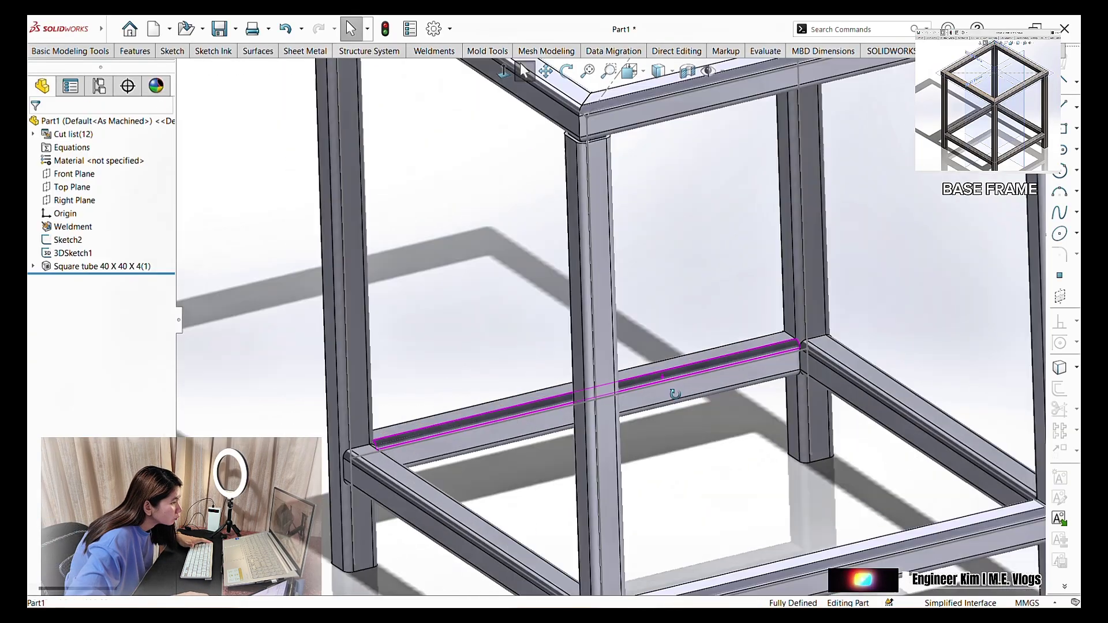
scroll(709, 393, "down", 3)
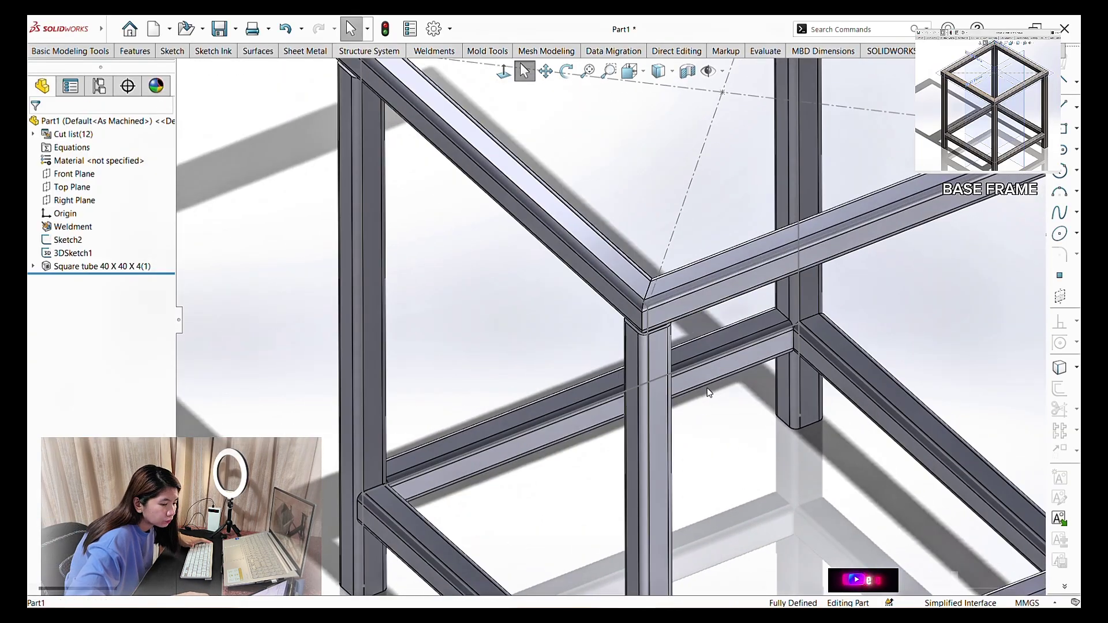
- Show the reference planes and start a sketch on the bottom end face of one frame leg
left_click(659, 93)
left_click(723, 71)
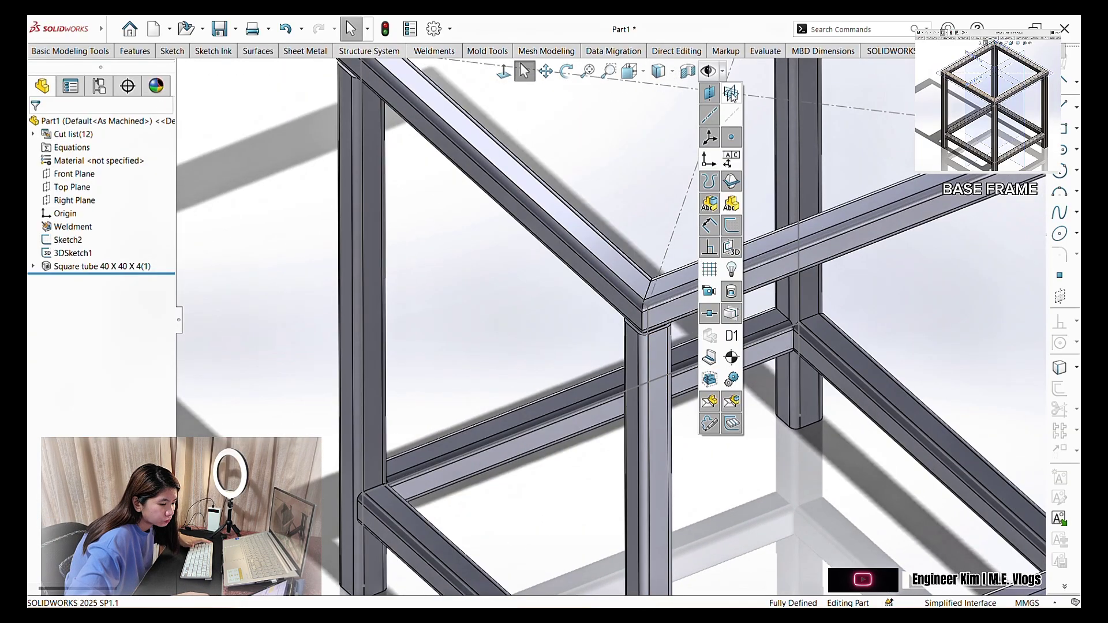
left_click(710, 94)
scroll(700, 217, "up", 3)
middle_click_drag(701, 217, 678, 169)
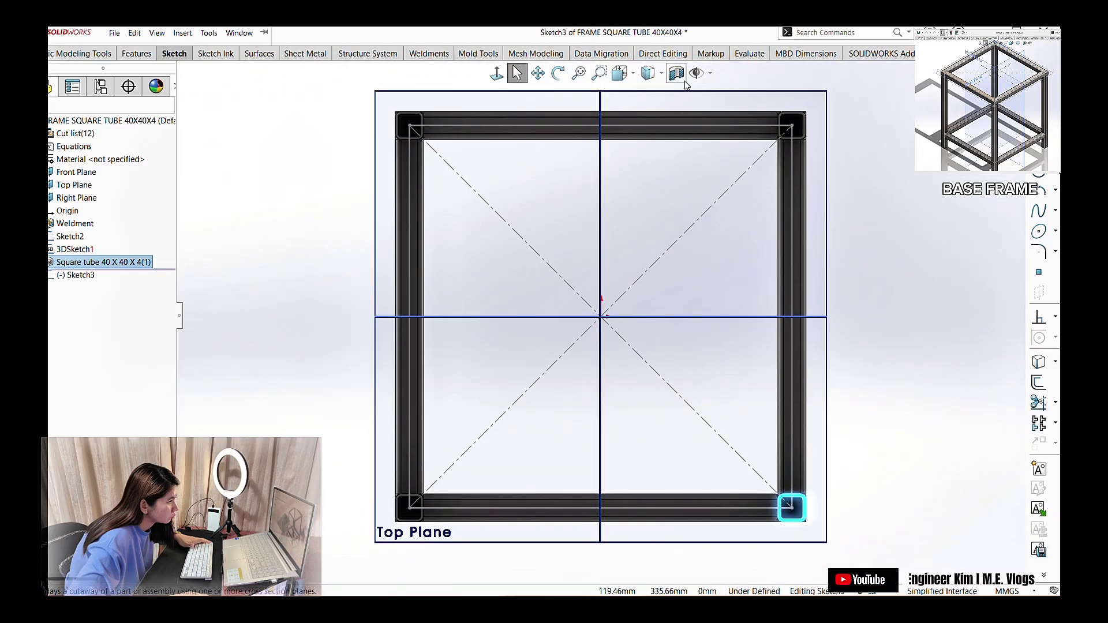
- Draw a circle of about 33 mm radius centred on the first leg's bottom end
scroll(684, 151, "up", 3)
left_click(684, 151)
left_click(620, 74)
left_click(696, 159)
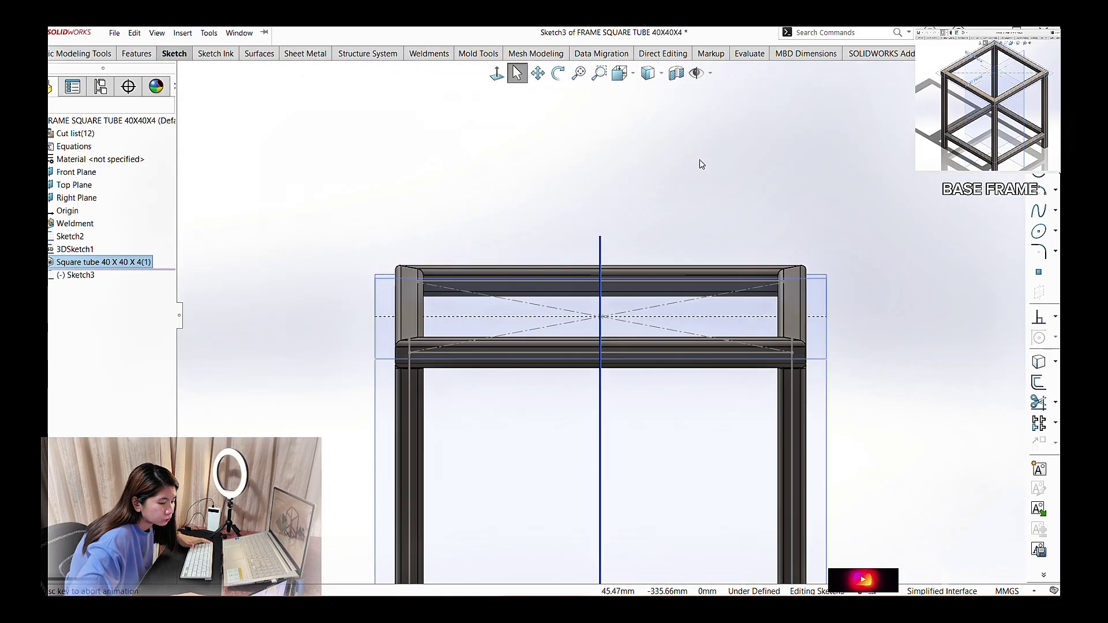
scroll(837, 537, "down", 5)
scroll(687, 461, "down", 1)
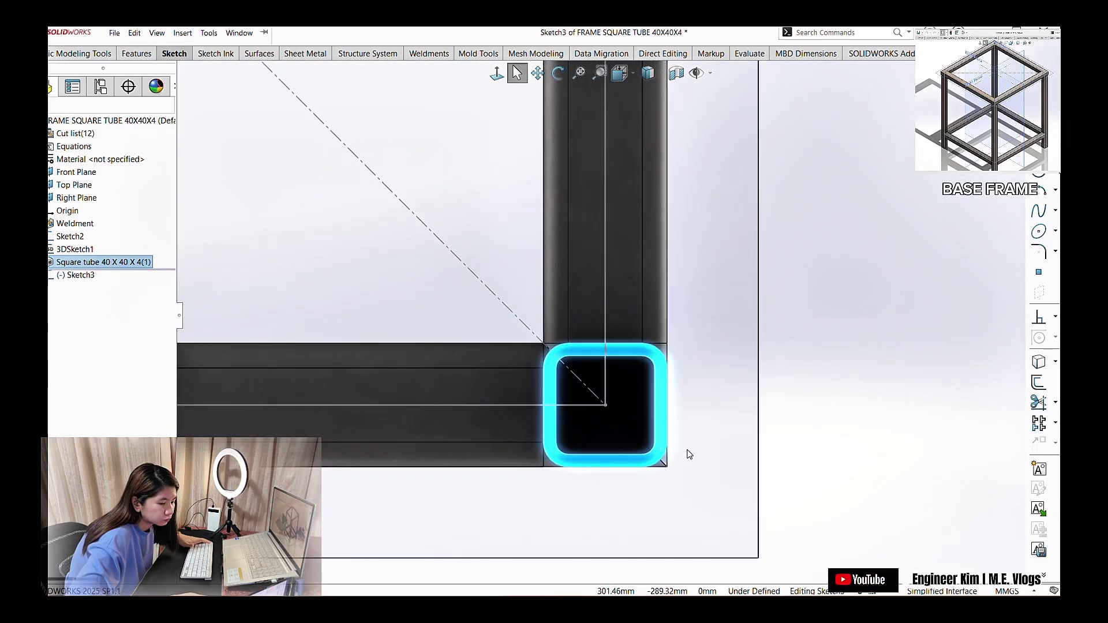
left_click(175, 54)
left_click(141, 73)
left_click(605, 406)
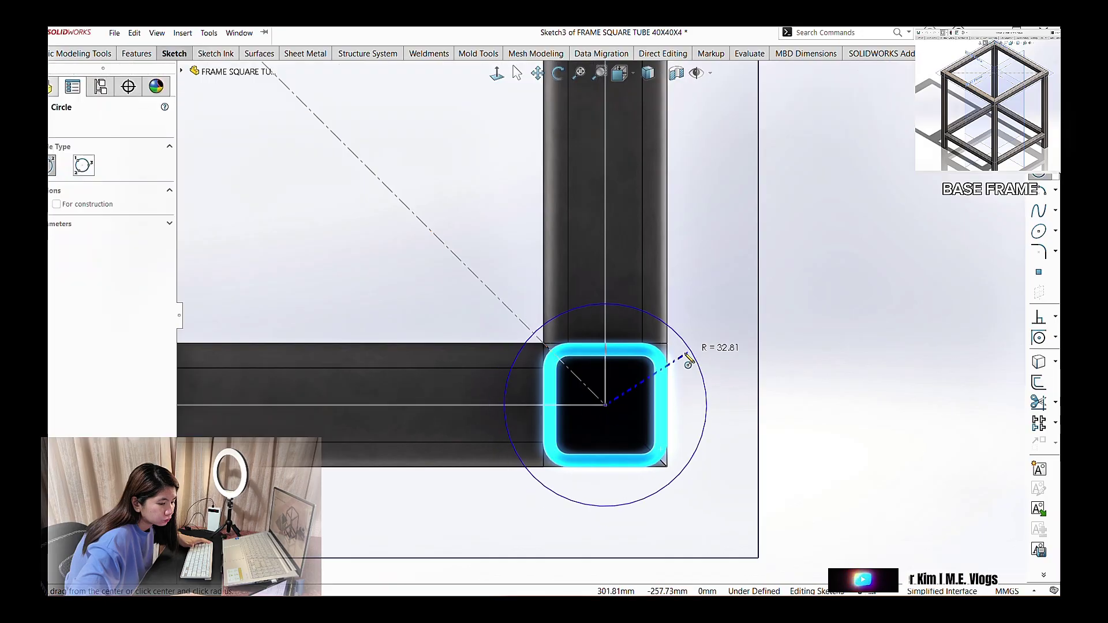
left_click(686, 351)
- Draw circles centred on the other three leg ends, the one at the diagonally opposite leg about 38 mm in radius
scroll(686, 350, "up", 6)
middle_click_drag(670, 173, 695, 413, "ctrl")
scroll(807, 429, "down", 5)
left_click(706, 397)
left_click(772, 355)
scroll(814, 335, "up", 5)
scroll(263, 344, "down", 6)
left_click(406, 336)
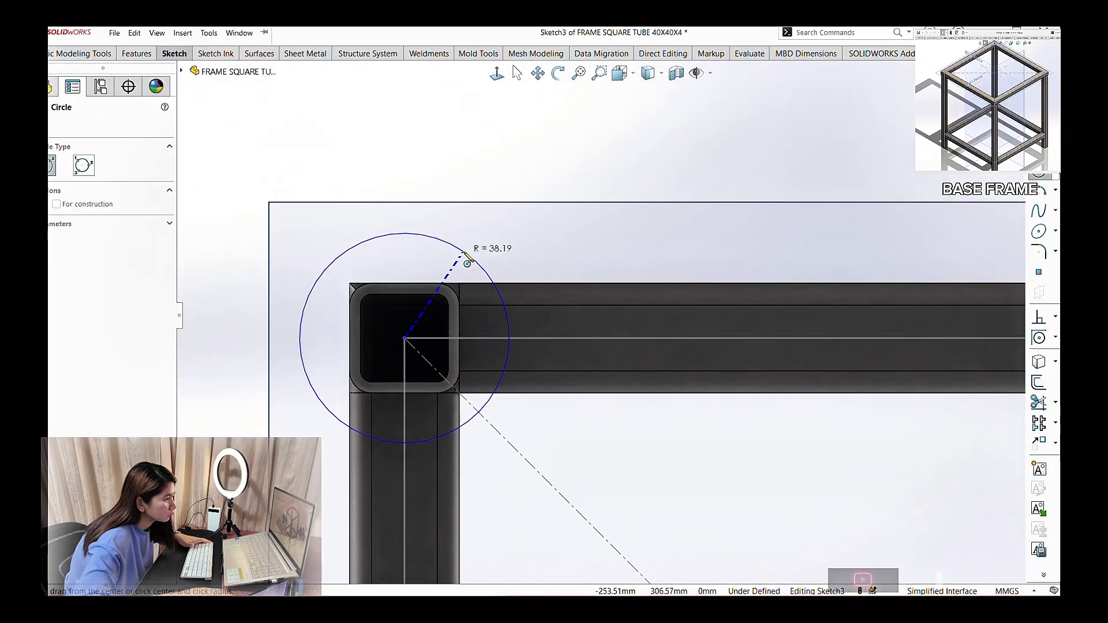
left_click(463, 253)
left_click(582, 351)
left_click(754, 212)
- Make the four circles at the leg ends equal in size
scroll(754, 212, "up", 6)
left_click(537, 73)
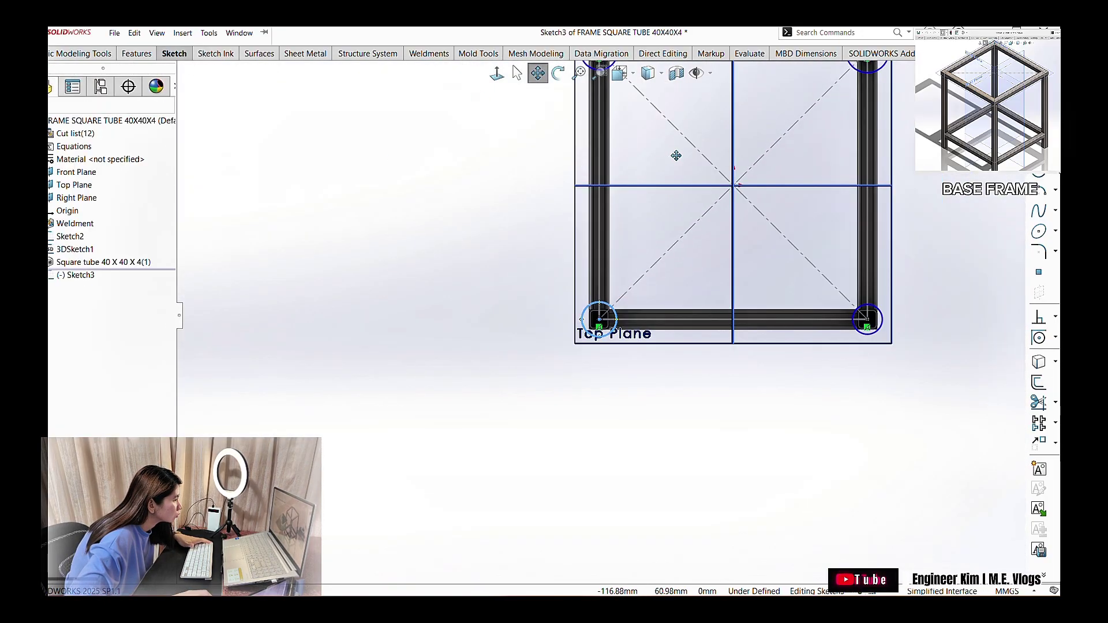
left_click_drag(676, 156, 501, 332)
key("Escape")
left_click(441, 232)
left_click(675, 211, "ctrl")
left_click(681, 482, "ctrl")
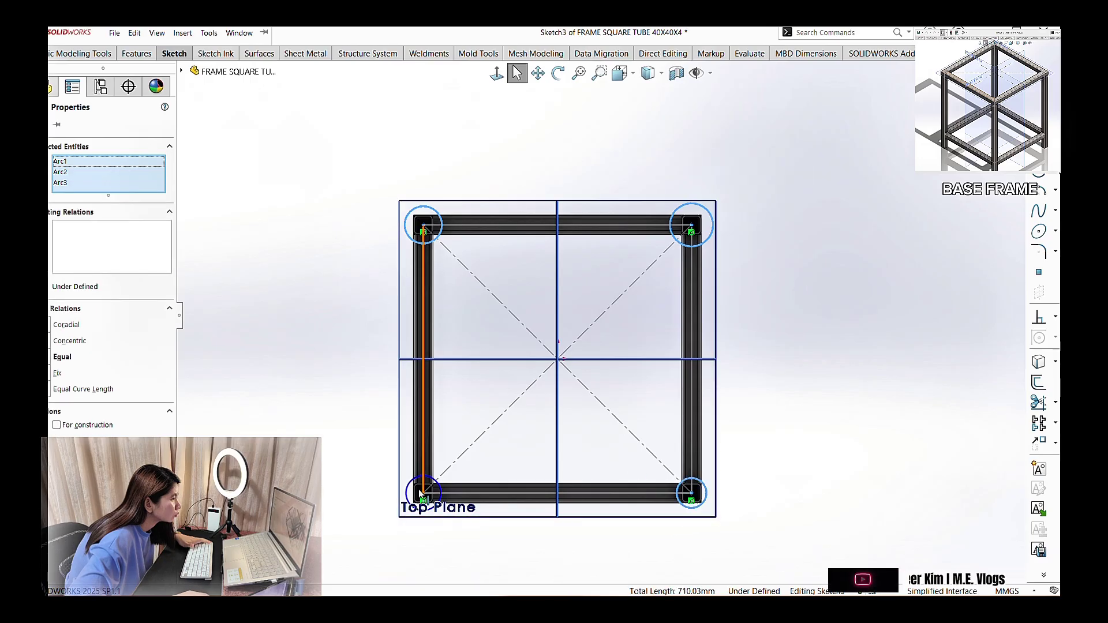
left_click(436, 481, "ctrl")
- Dimension one of the equal leg circles with a diameter of 100 mm
left_click(175, 57)
left_click(411, 213)
left_click(371, 189)
type("100")
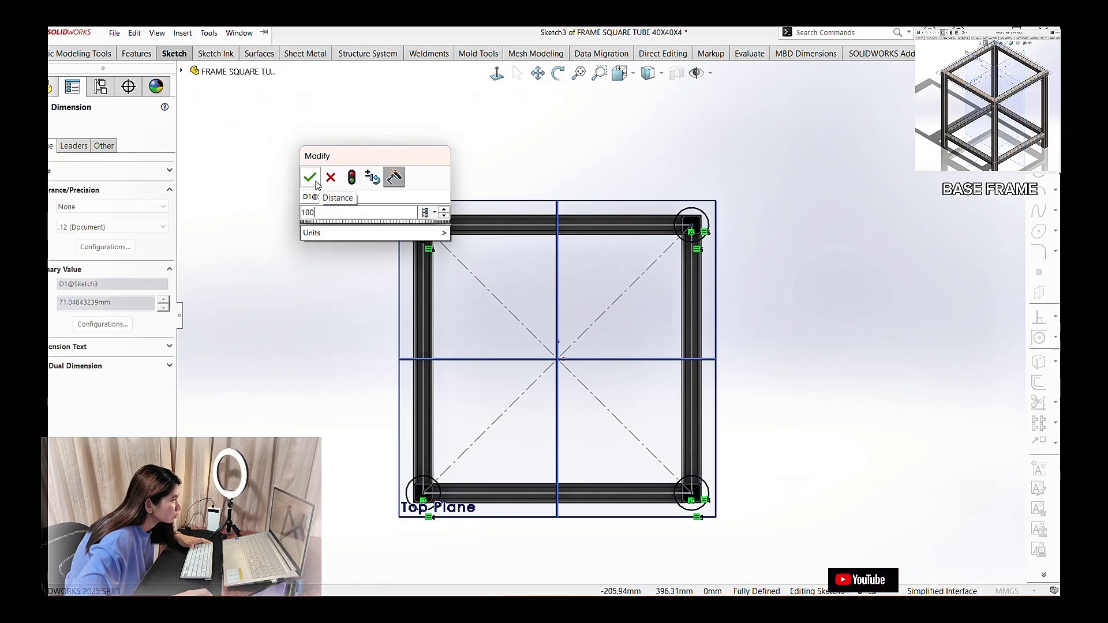
left_click(313, 181)
key("Escape")
scroll(815, 332, "down", 1)
- Extrude the four circles 10 mm as separate foot plates under the legs and save the part
key("ctrl+7")
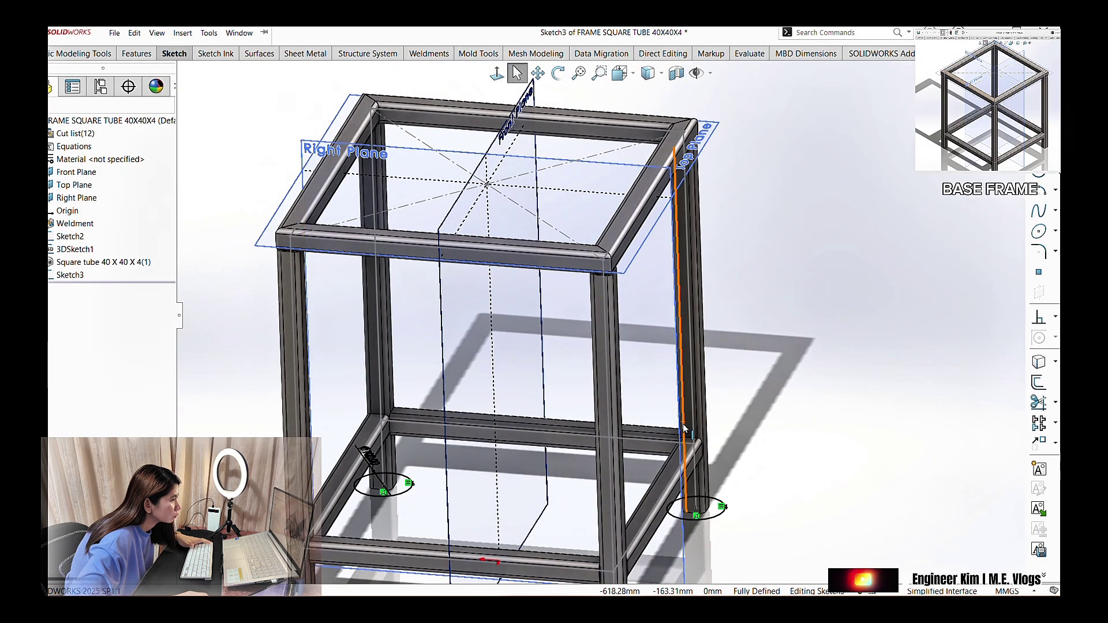
left_click(114, 33)
left_click(137, 54)
left_click(56, 78)
middle_click_drag(774, 438, 786, 308)
scroll(786, 308, "down", 6)
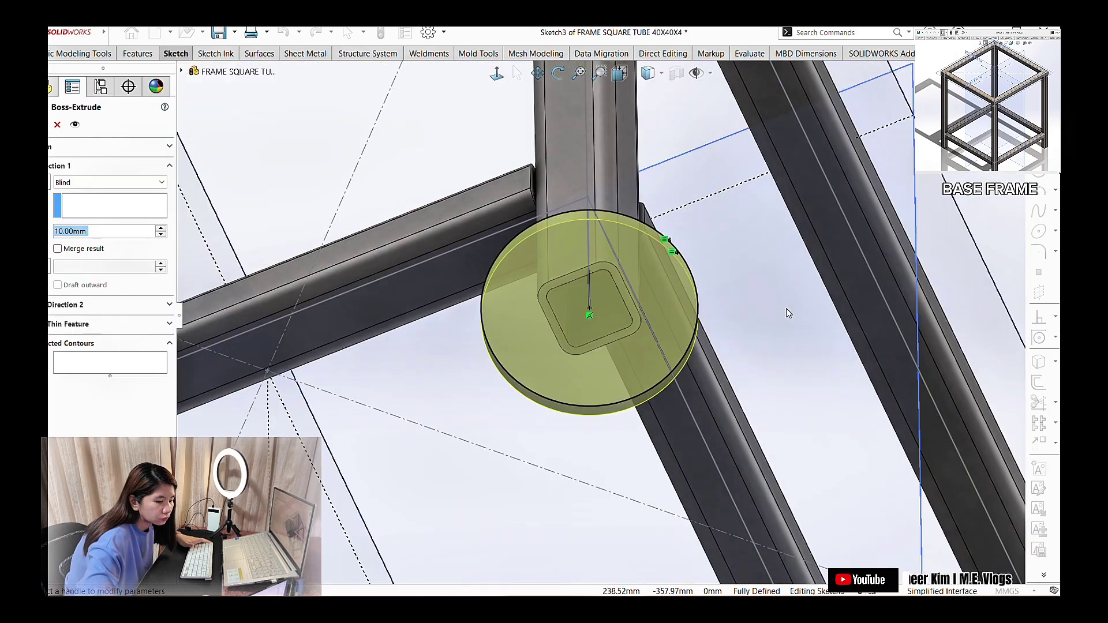
scroll(847, 426, "up", 7)
scroll(759, 522, "down", 2)
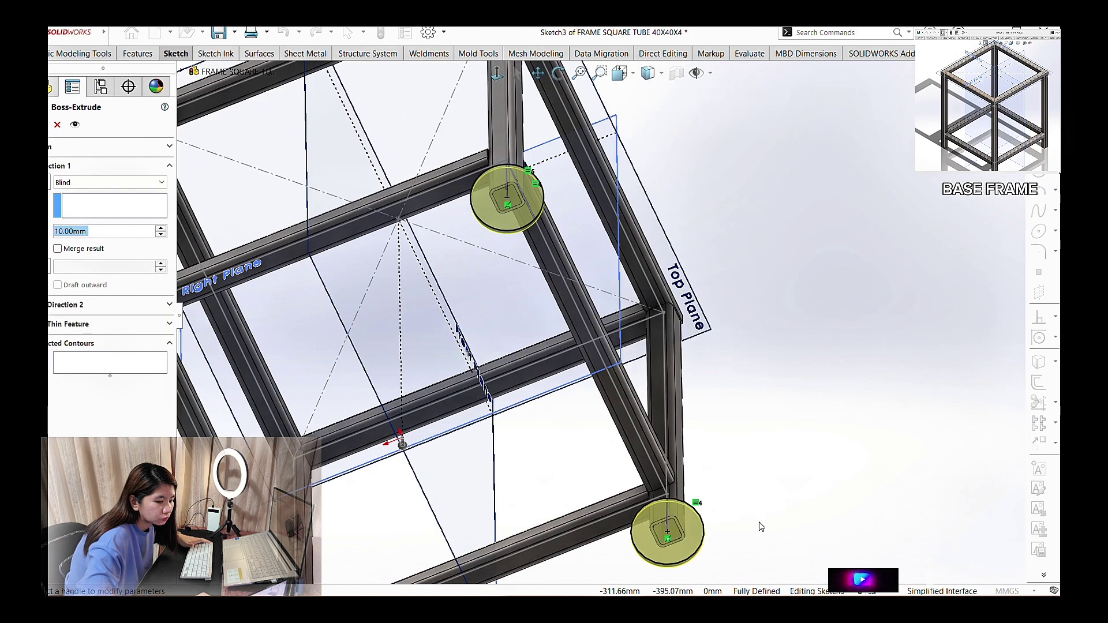
key("Return")
scroll(615, 272, "up", 3)
middle_click_drag(615, 273, 726, 518)
key("ctrl+s")
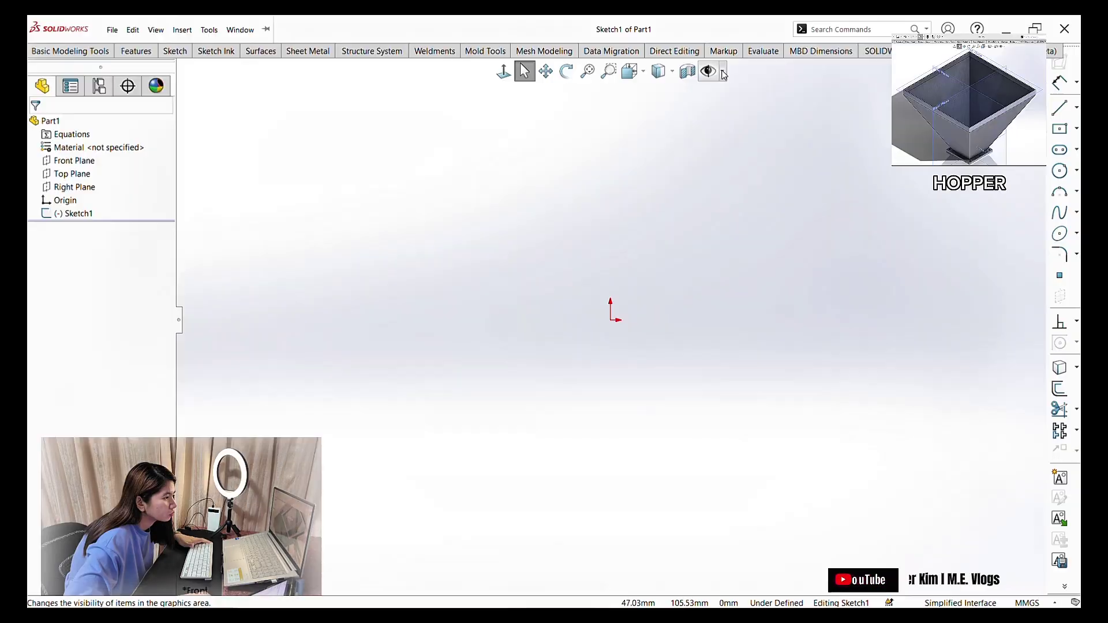
- Show the reference planes in the new hopper part and open a sketch on the Top Plane
key("s")
middle_click_drag(721, 107, 635, 398)
left_click(635, 420)
right_click(589, 461)
left_click(600, 448)
right_click(773, 412)
left_click(771, 413)
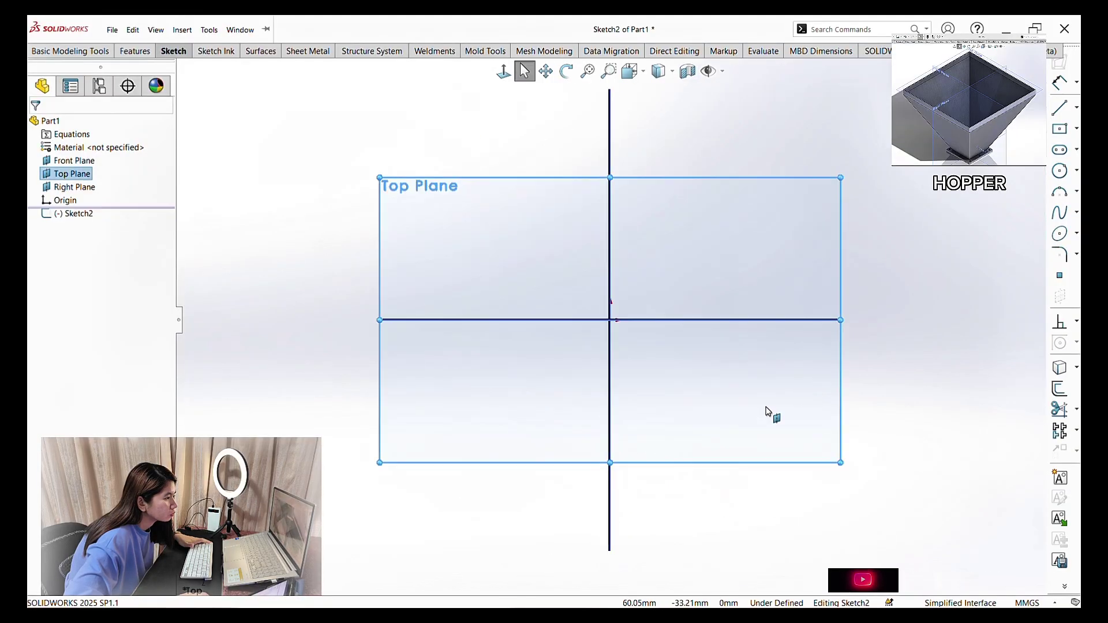
- Draw a centre rectangle about 83 mm wide from the origin
left_click(169, 55)
left_click(111, 91)
left_click(610, 319)
left_click(717, 228)
- Dimension the Top Plane rectangle as a 510 by 510 mm square
left_click(171, 53)
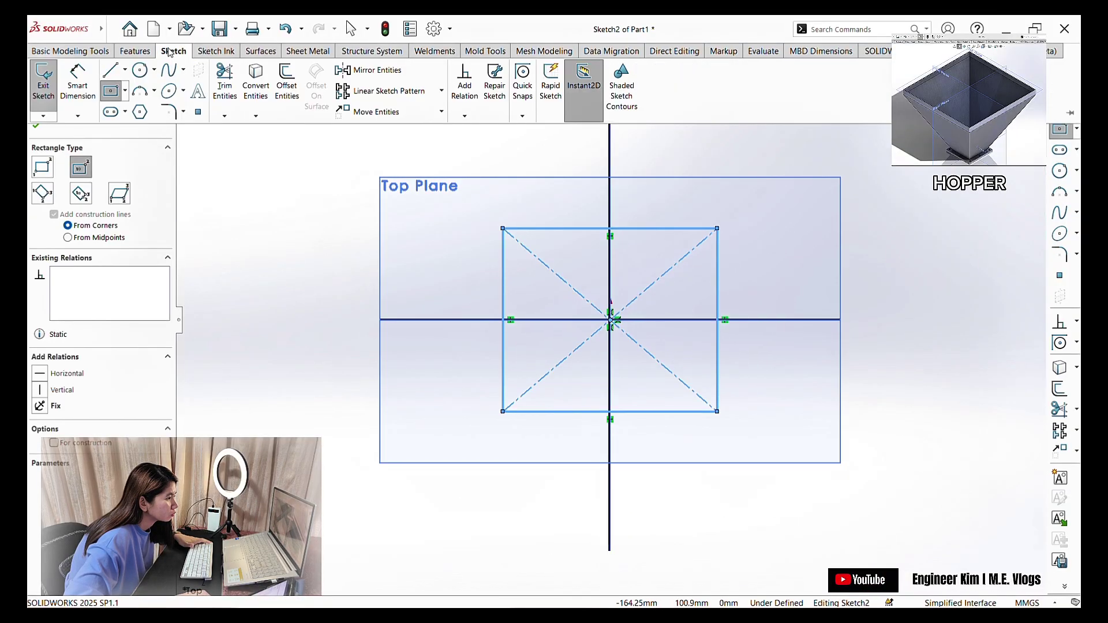
left_click(77, 86)
left_click(664, 229)
left_click(656, 204)
type("510")
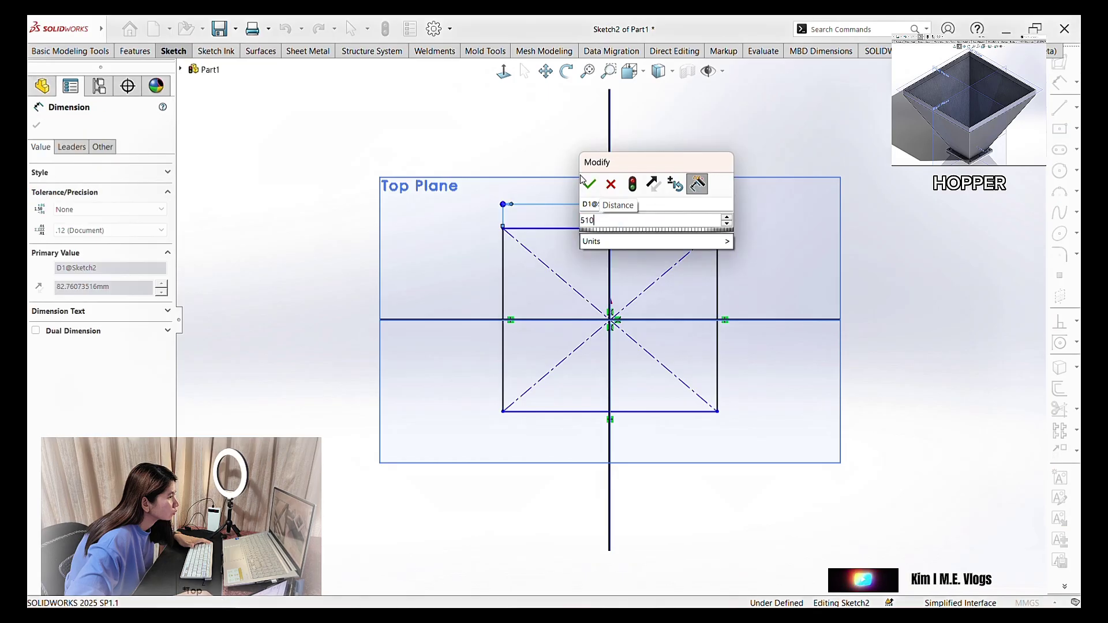
key("Return")
left_click(717, 286)
left_click(762, 295)
type("510")
left_click(695, 276)
key("Escape")
- Extrude the 510 mm square downward to a blind depth of 30 mm
left_click(139, 53)
left_click(47, 86)
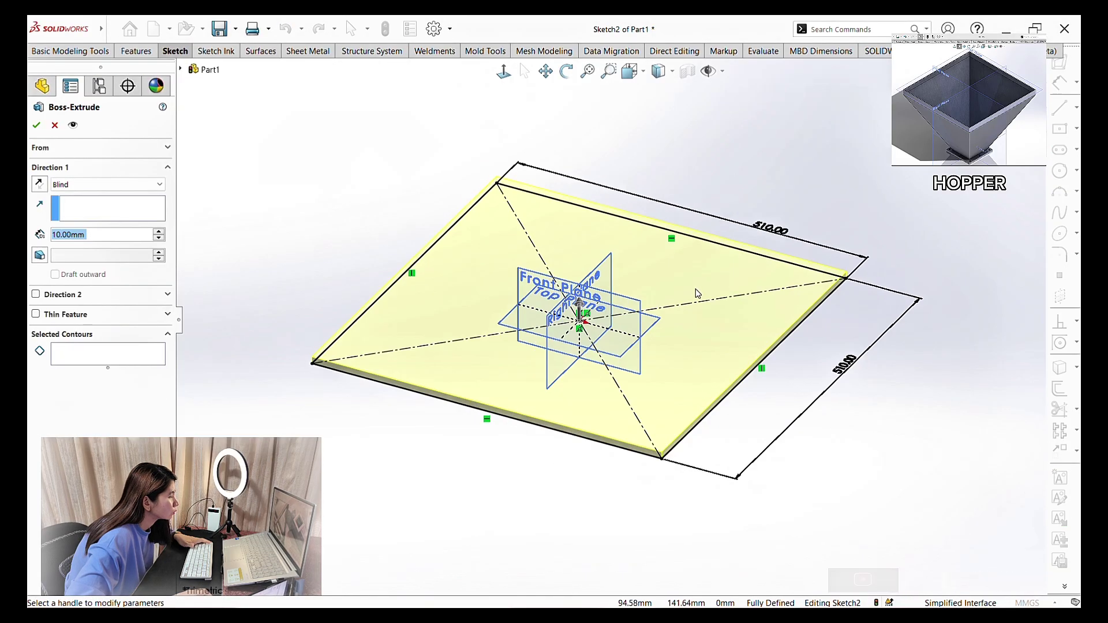
left_click(39, 185)
left_click(95, 240)
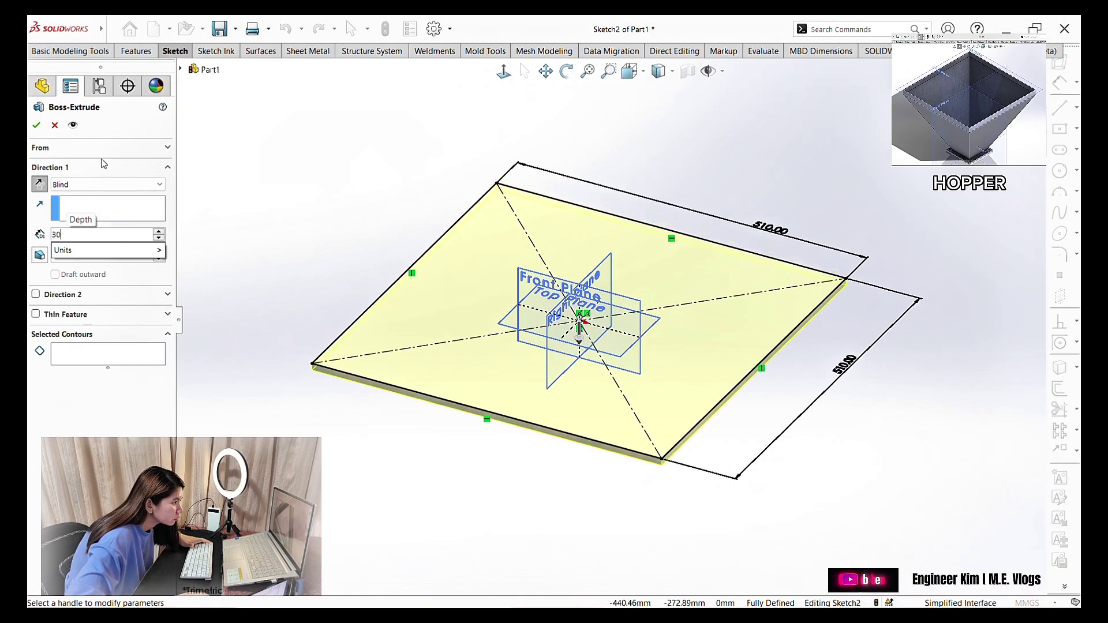
type("30")
key("Return")
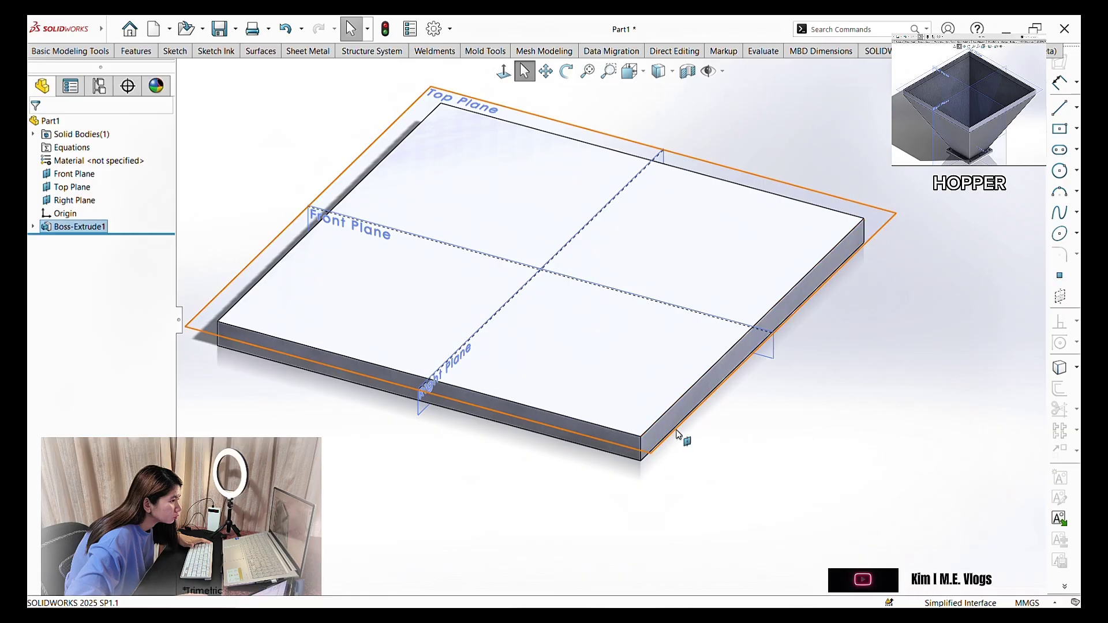
- Create a reference plane parallel to the plate's bottom face and offset below it
middle_click_drag(894, 449, 883, 283)
right_click(752, 281)
mouse_move(763, 285)
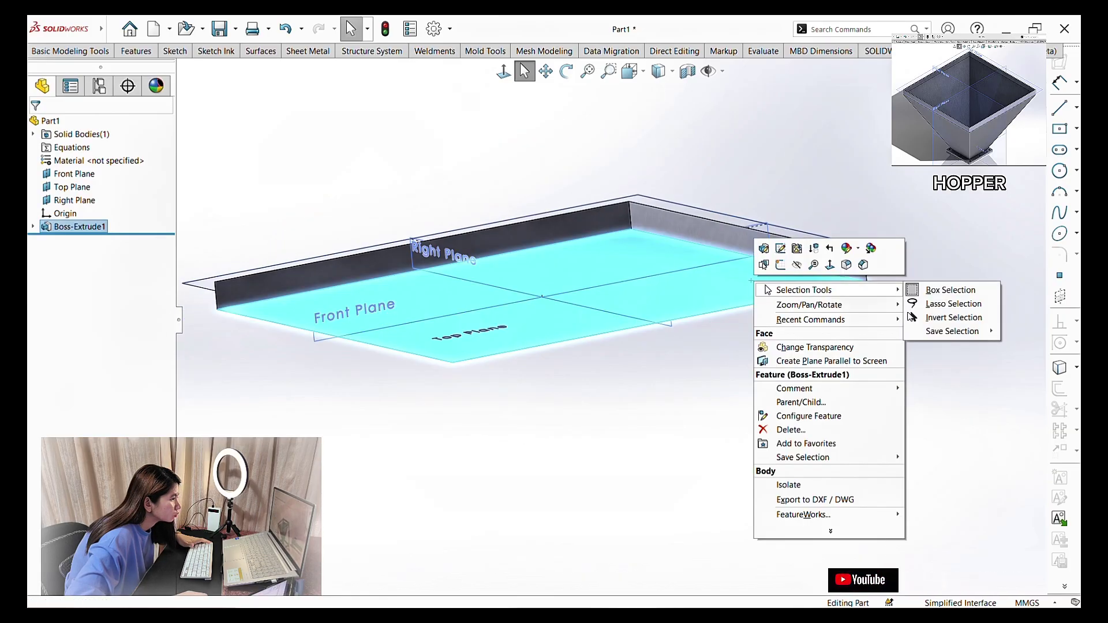
left_click(261, 52)
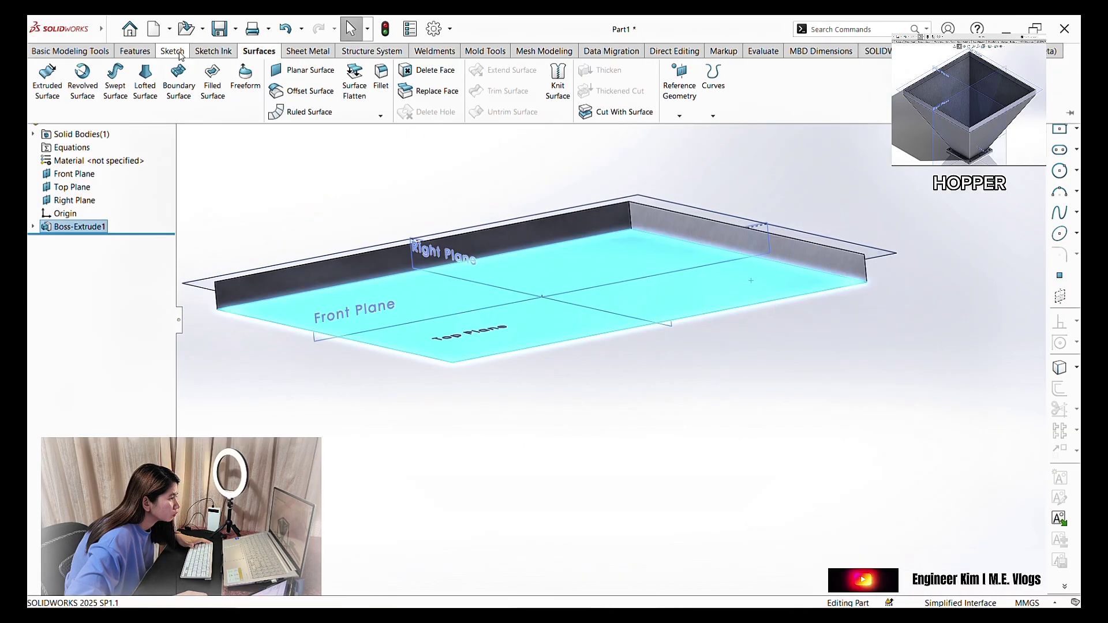
left_click(136, 52)
left_click(563, 117)
left_click(562, 132)
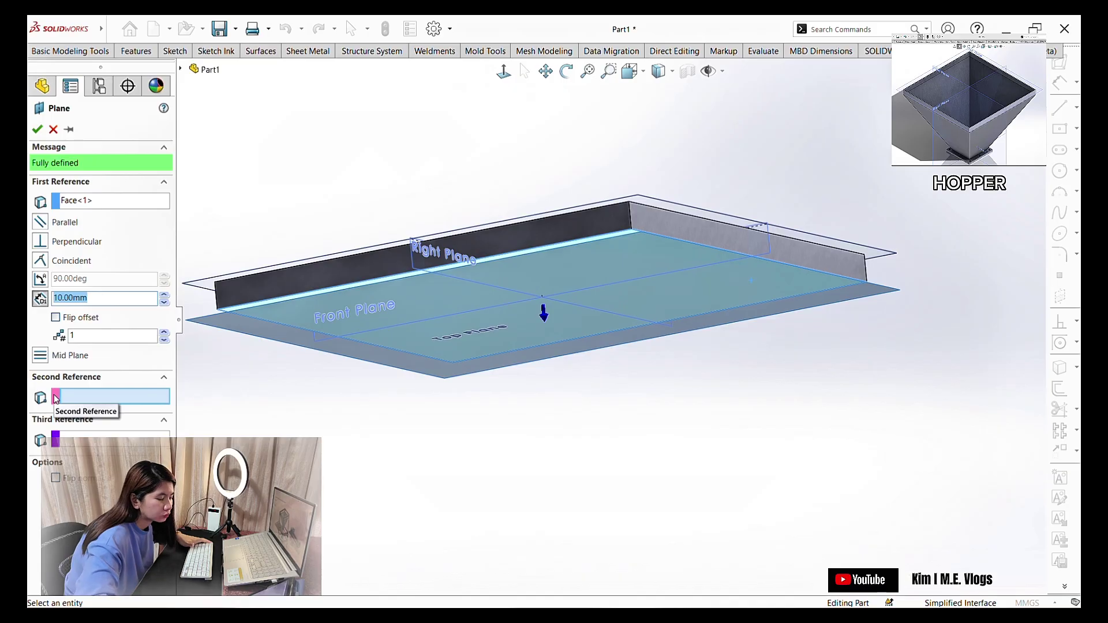
key("Return")
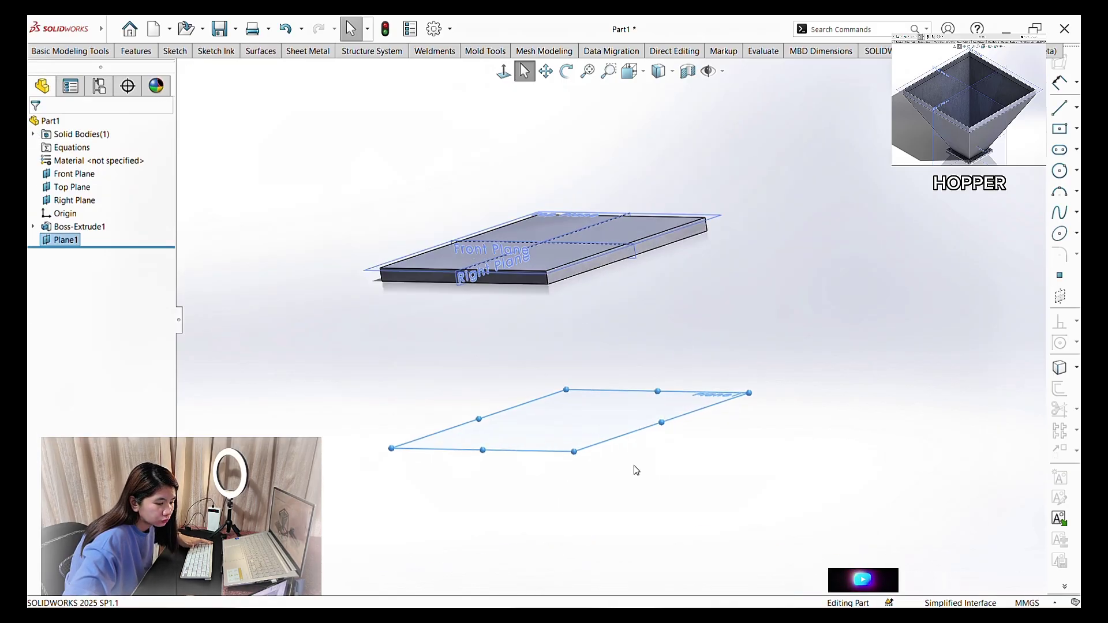
- Open a sketch on the offset plane and draw a small centre rectangle from the origin
right_click(608, 422)
left_click(619, 408)
middle_click_drag(514, 537, 504, 452)
scroll(505, 452, "up", 2)
left_click(1060, 129)
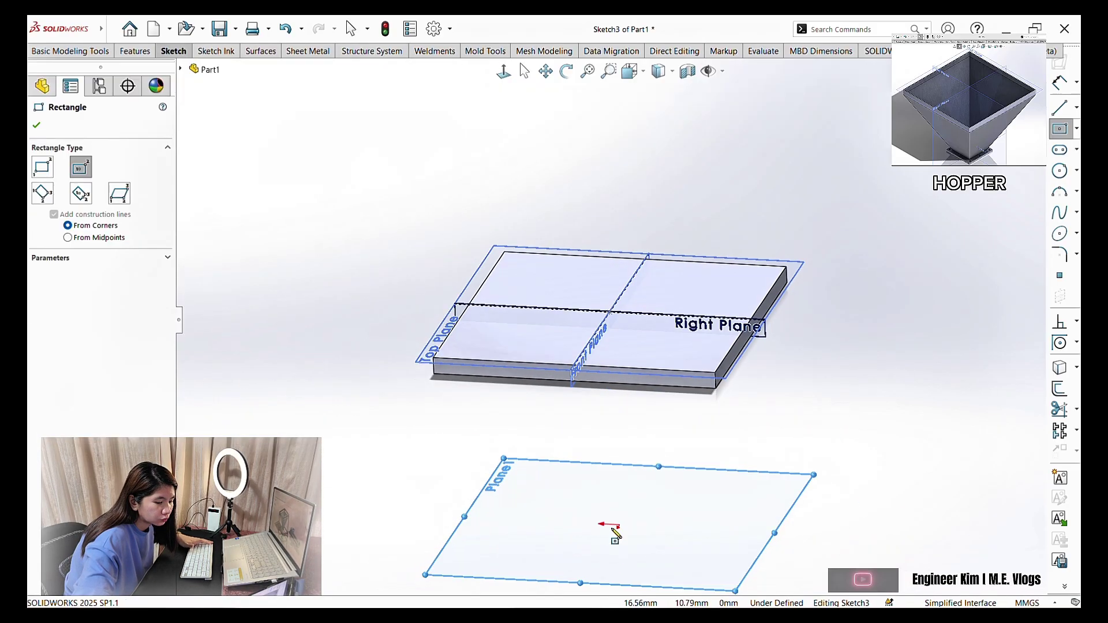
left_click(685, 503)
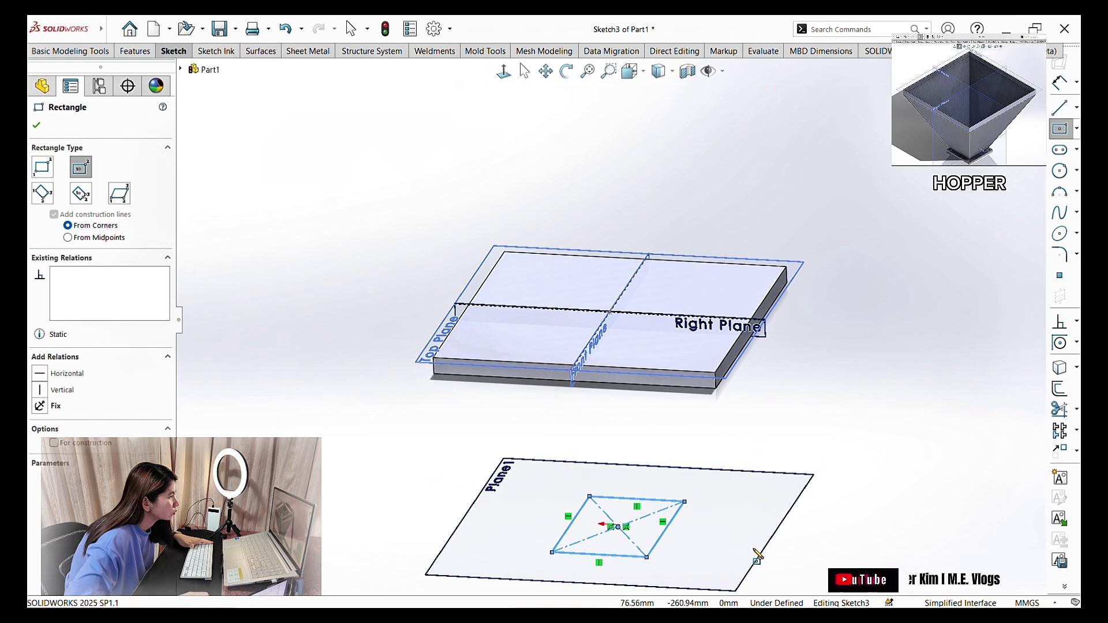
- Dimension two adjacent sides of the small rectangle, setting the second to 130 mm, and close the sketch
left_click(1060, 83)
left_click(656, 500)
left_click(634, 484)
key("Return")
left_click(665, 530)
left_click(698, 524)
type("130")
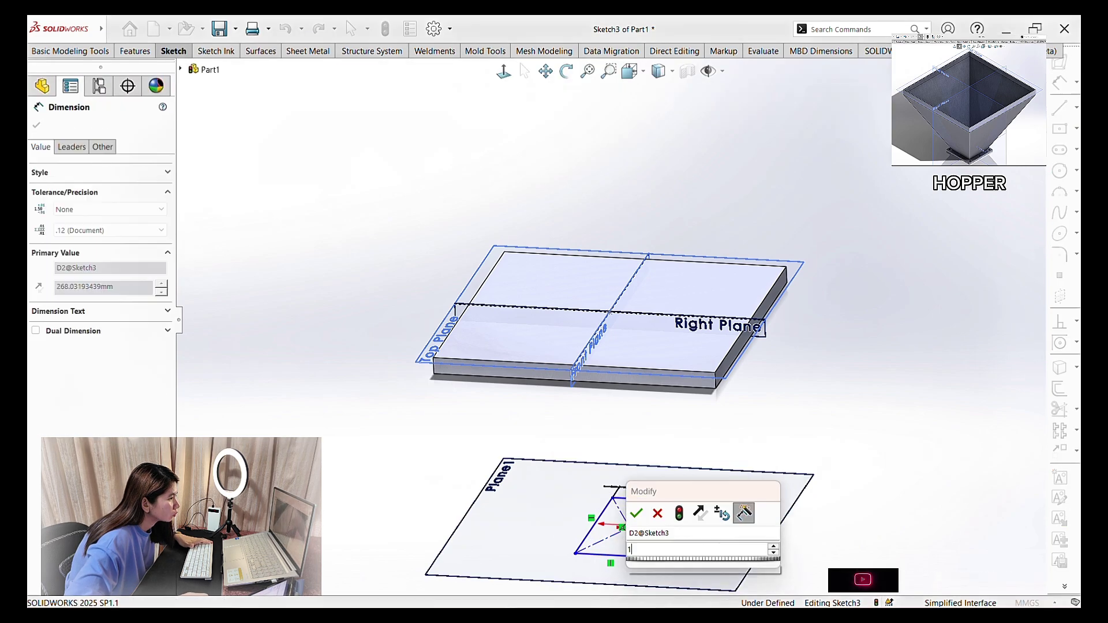
key("Return")
left_click(1060, 61)
scroll(788, 380, "up", 3)
mouse_move(788, 380)
middle_mouse_down()
mouse_move(802, 392)
mouse_move(753, 420)
middle_mouse_up()
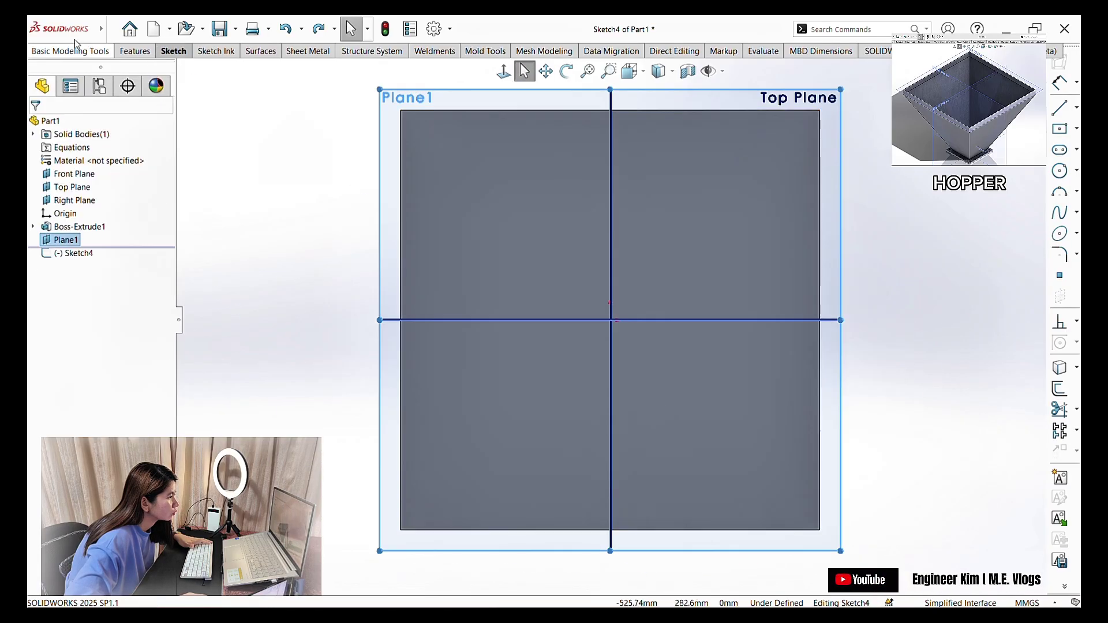
- Draw a centre rectangle about 198 mm wide from the origin in the new sketch on the offset plane
left_click(173, 51)
left_click(115, 88)
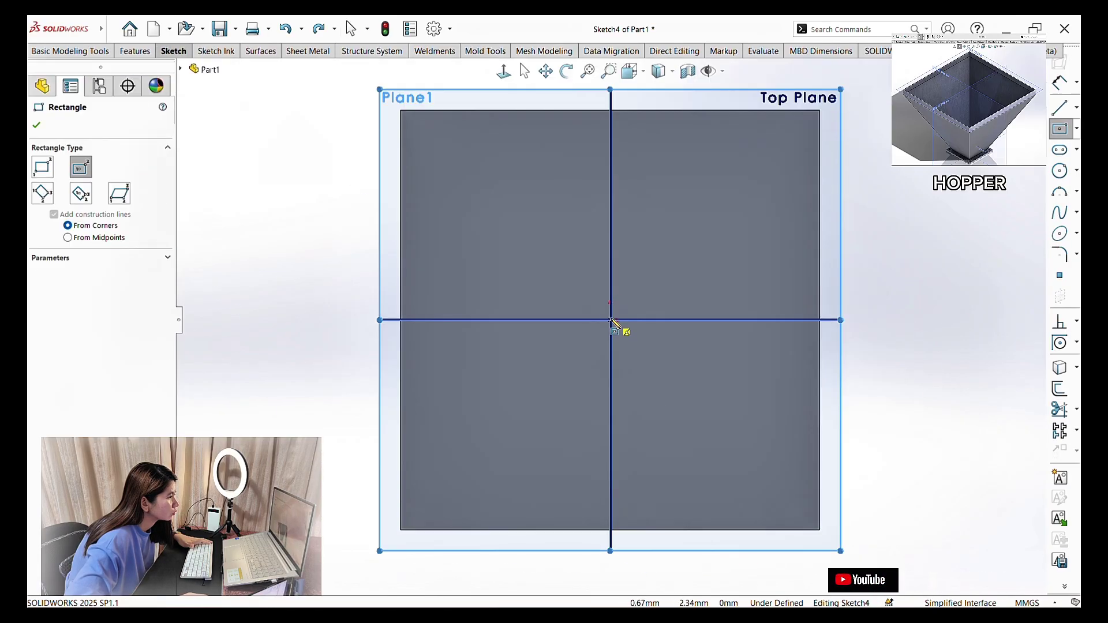
left_click(611, 320)
left_click(692, 247)
- Dimension the offset-plane rectangle as a 130 by 130 mm square and close the sketch
left_click(173, 51)
left_click(81, 82)
left_click(593, 247)
left_click(593, 217)
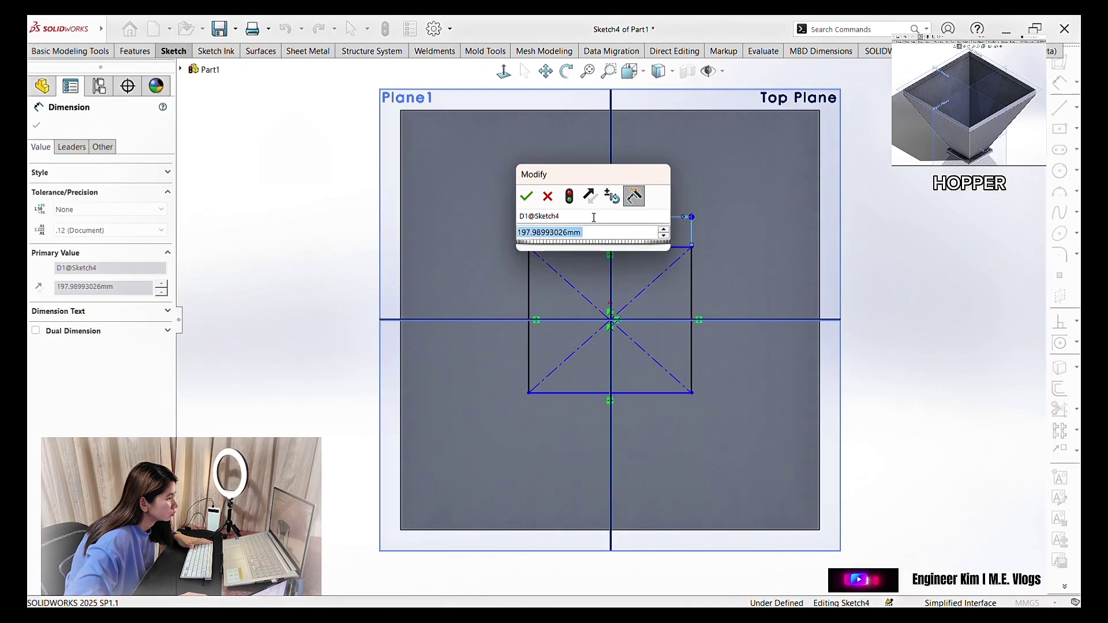
type("130")
key("Return")
left_click(664, 321)
left_click(720, 334)
type("130")
key("Return")
key("Escape")
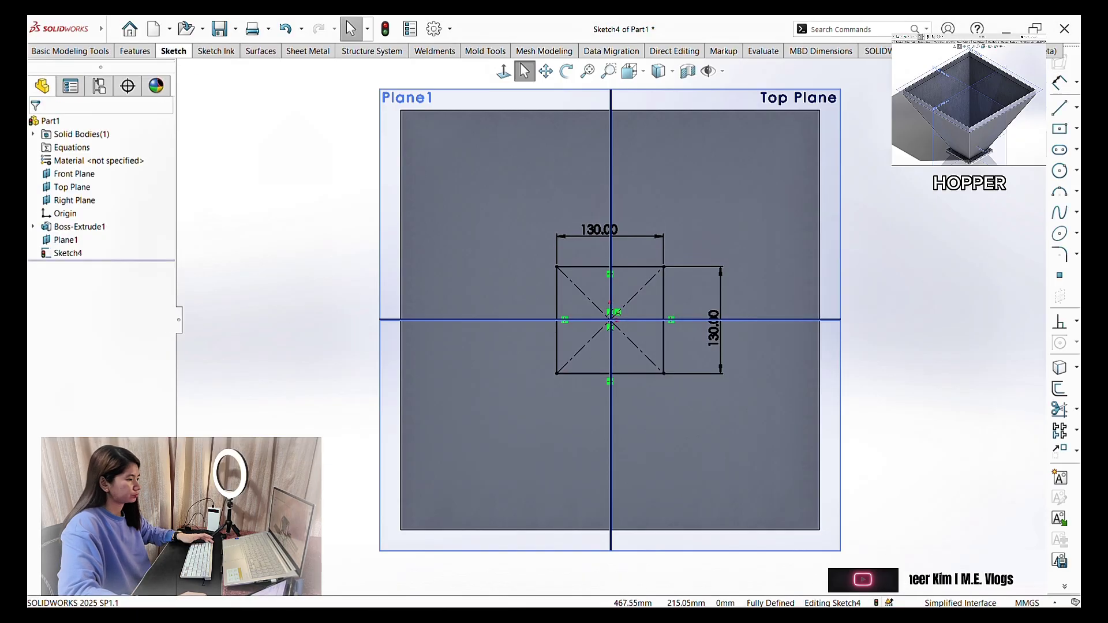
left_click(1032, 73)
middle_click_drag(710, 341, 643, 225)
key("Escape")
- Loft a solid between the 130 mm square sketch and the plate's bottom face
left_click(137, 50)
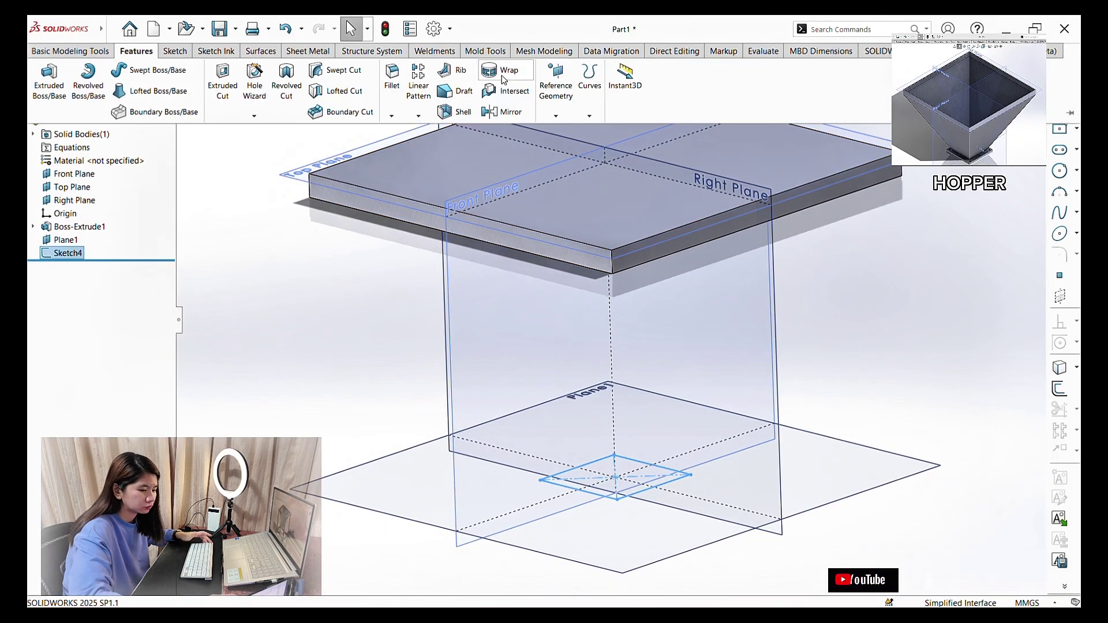
left_click(149, 91)
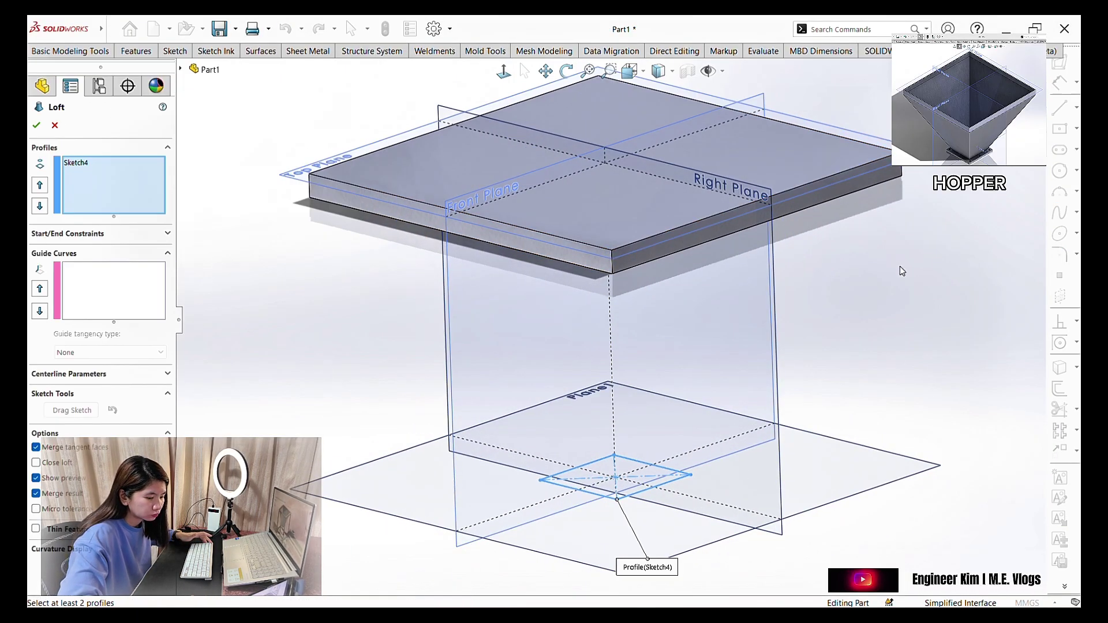
left_click(637, 461)
mouse_move(866, 415)
middle_mouse_down()
mouse_move(871, 445)
mouse_move(786, 485)
mouse_move(727, 462)
mouse_move(741, 363)
mouse_move(716, 404)
middle_mouse_up()
left_click(36, 125)
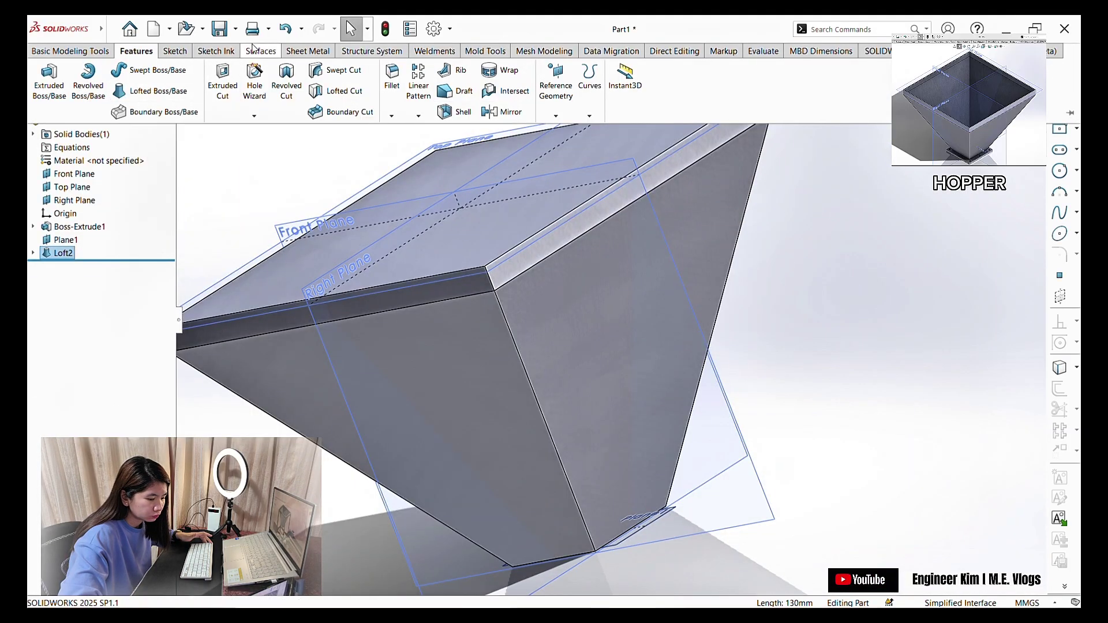
left_click(257, 51)
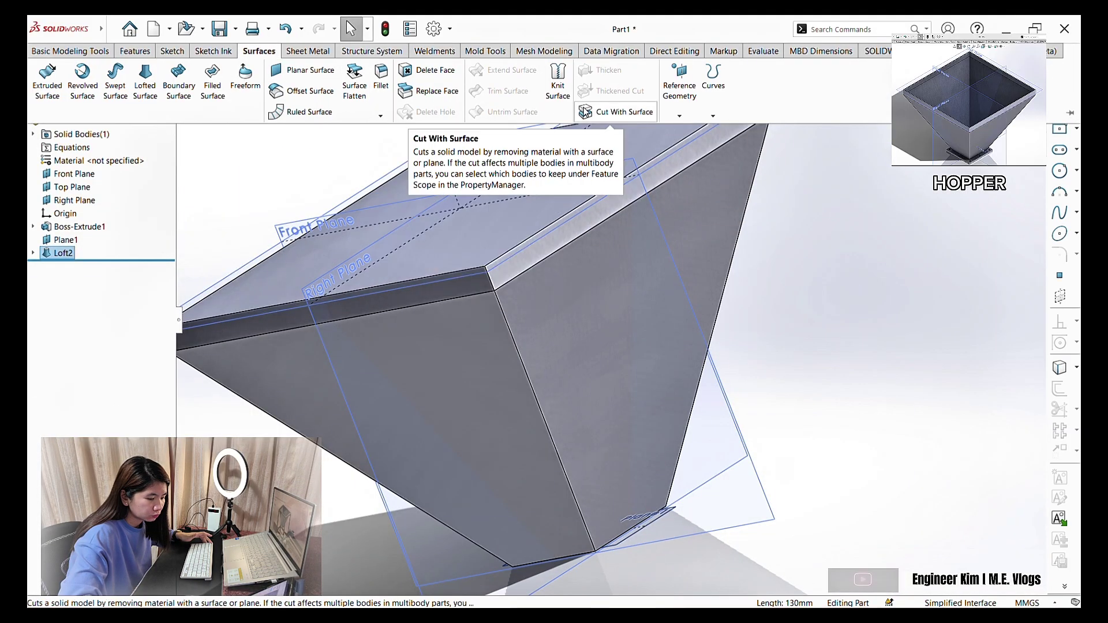
left_click(135, 50)
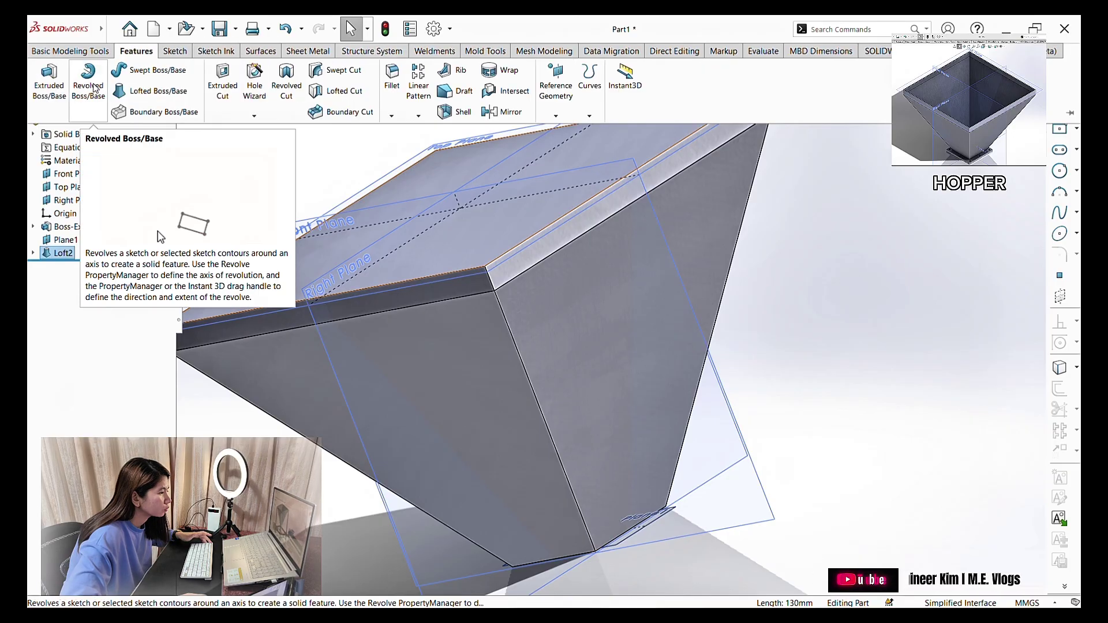
- Shell the lofted solid outward with a 10 mm wall, removing its top face and showing the preview
left_click(460, 110)
left_click(486, 238)
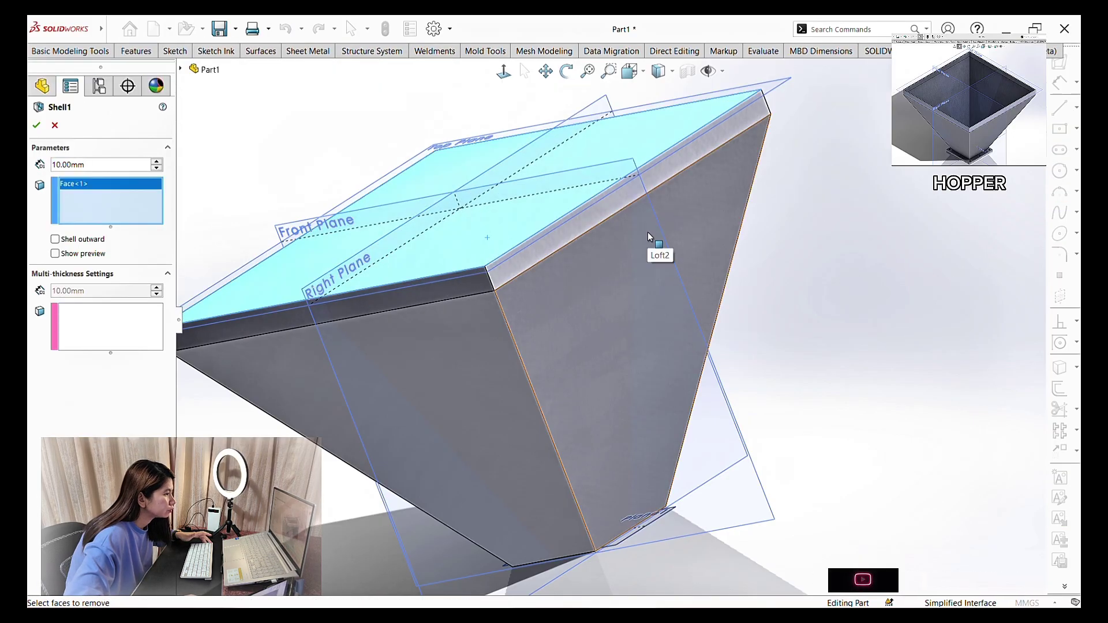
left_click(72, 239)
left_click(76, 254)
middle_click_drag(831, 332, 895, 342)
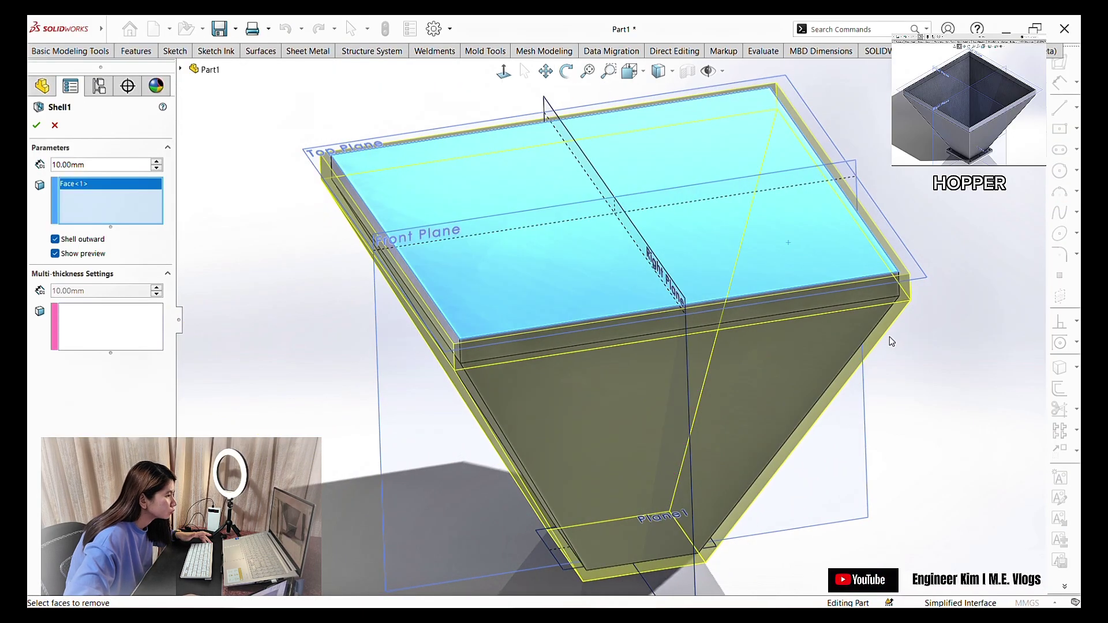
left_click(36, 125)
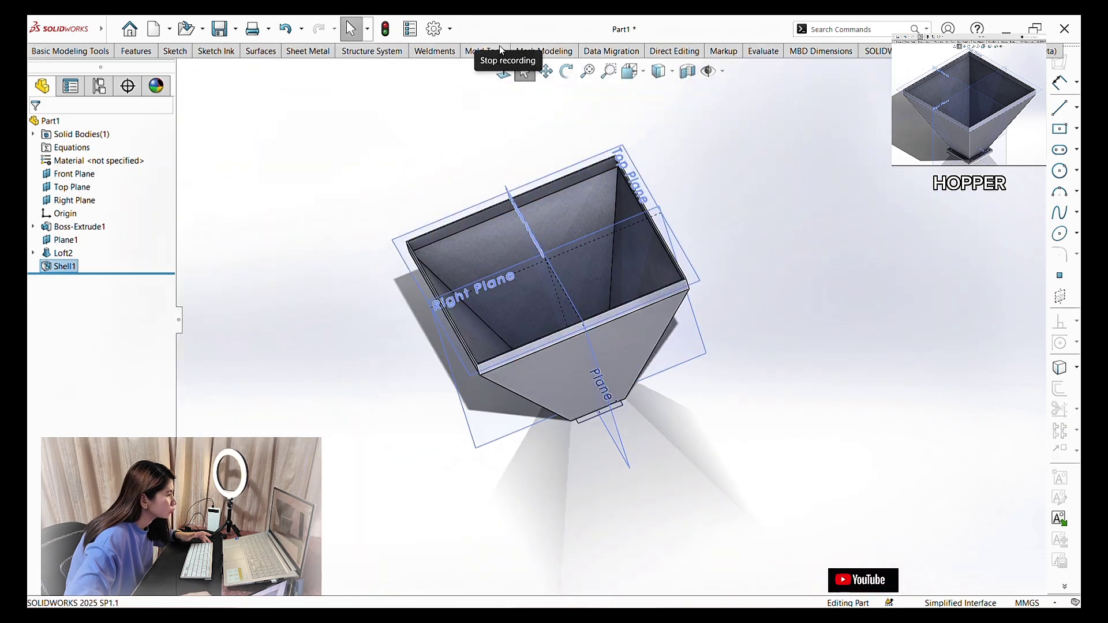
- Select the closed bottom inside the hopper to sketch the outlet opening
middle_click_drag(543, 231, 566, 295)
scroll(566, 295, "down", 8)
scroll(538, 345, "up", 6)
left_click(597, 301)
scroll(644, 357, "down", 5)
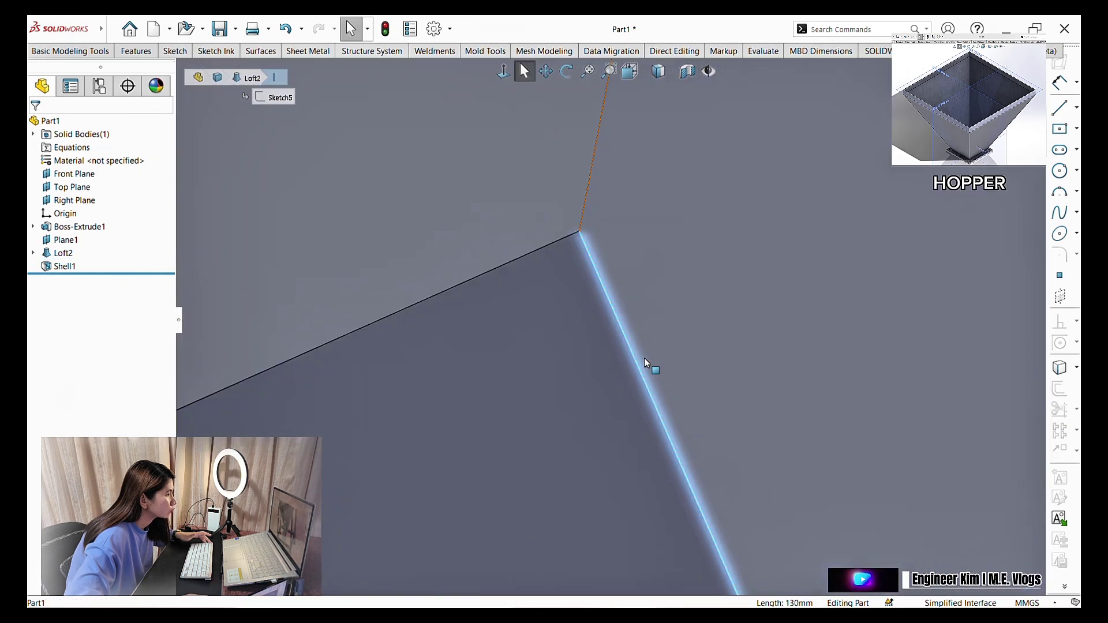
right_click(606, 289)
left_click(667, 292)
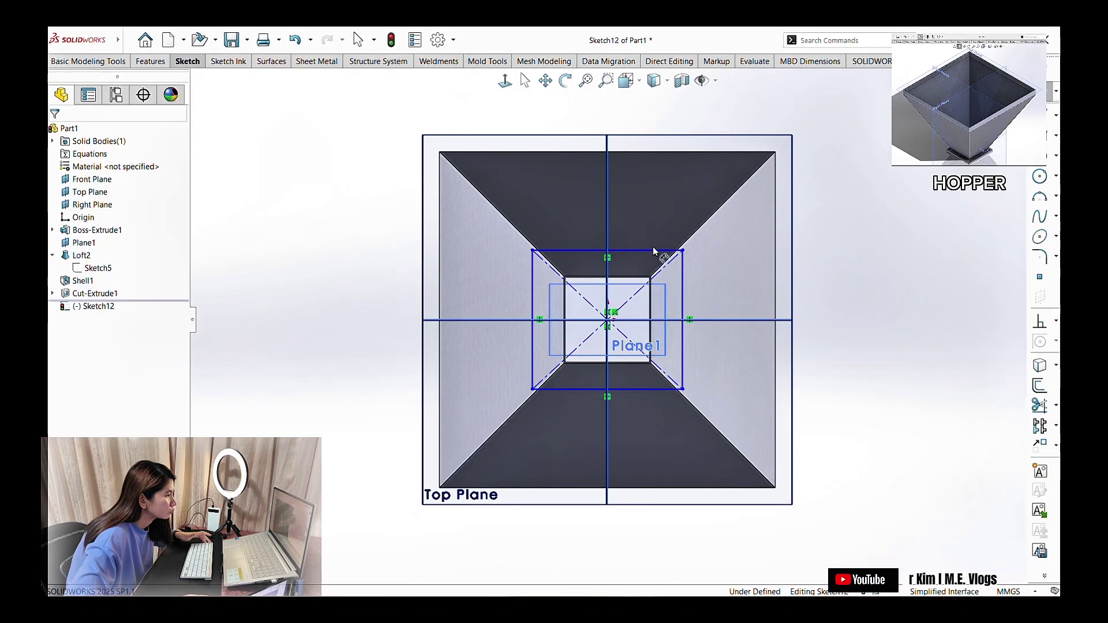
- Dimension the centre rectangle around the outlet as a 180 by 180 mm square
type("180")
key("Return")
left_click(666, 277)
left_click(703, 284)
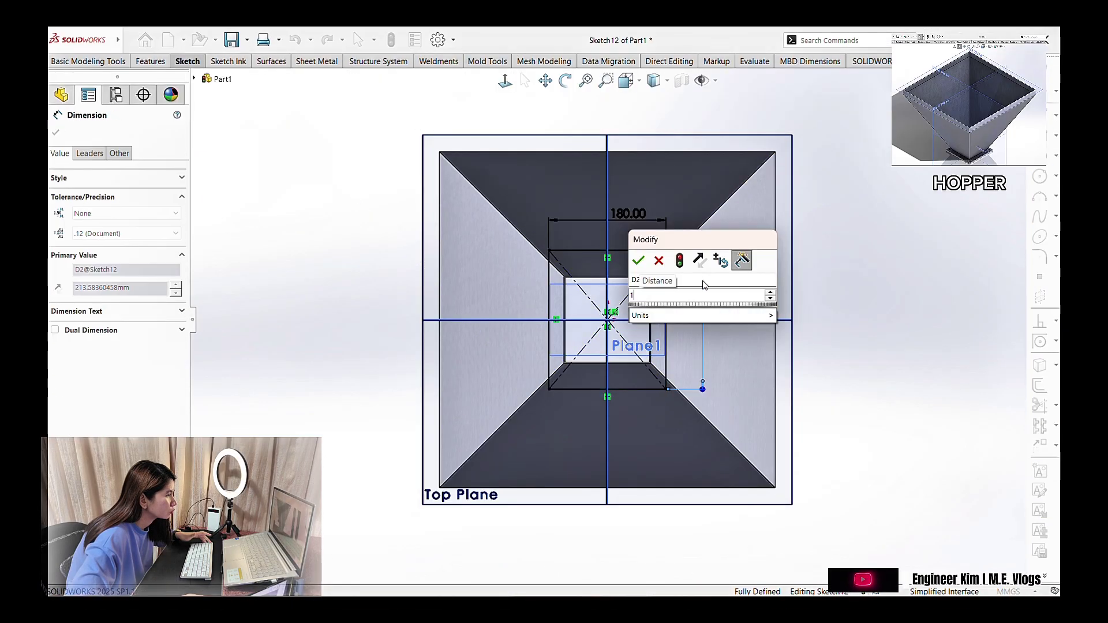
type("180")
key("Return")
key("Escape")
- Extrude the 180 mm square 10 mm as a flange plate at the hopper outlet
left_click(135, 62)
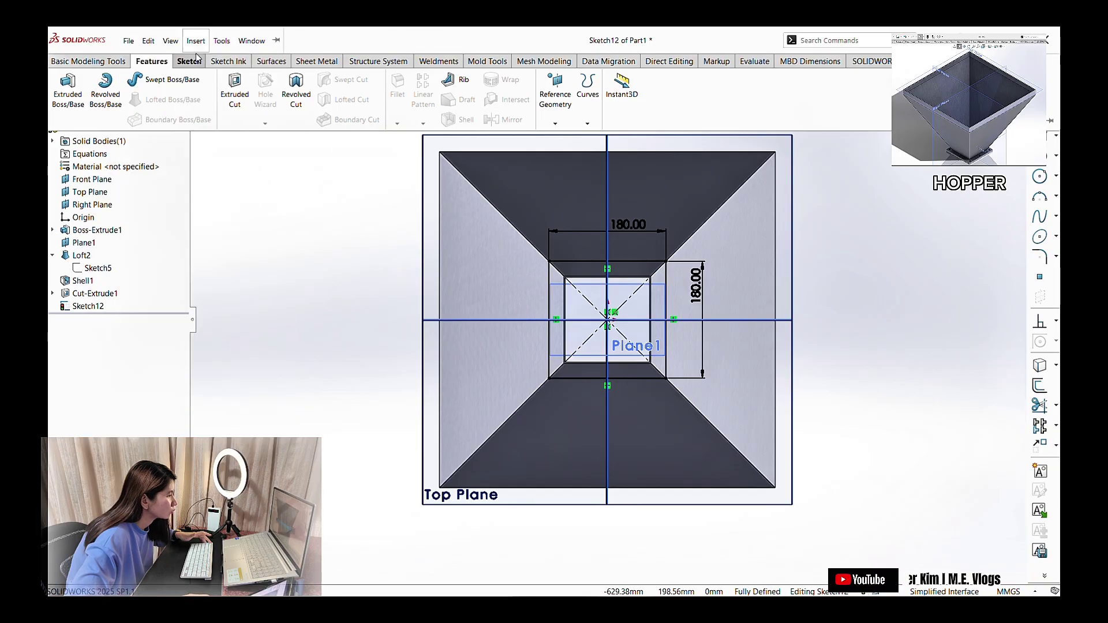
left_click(68, 89)
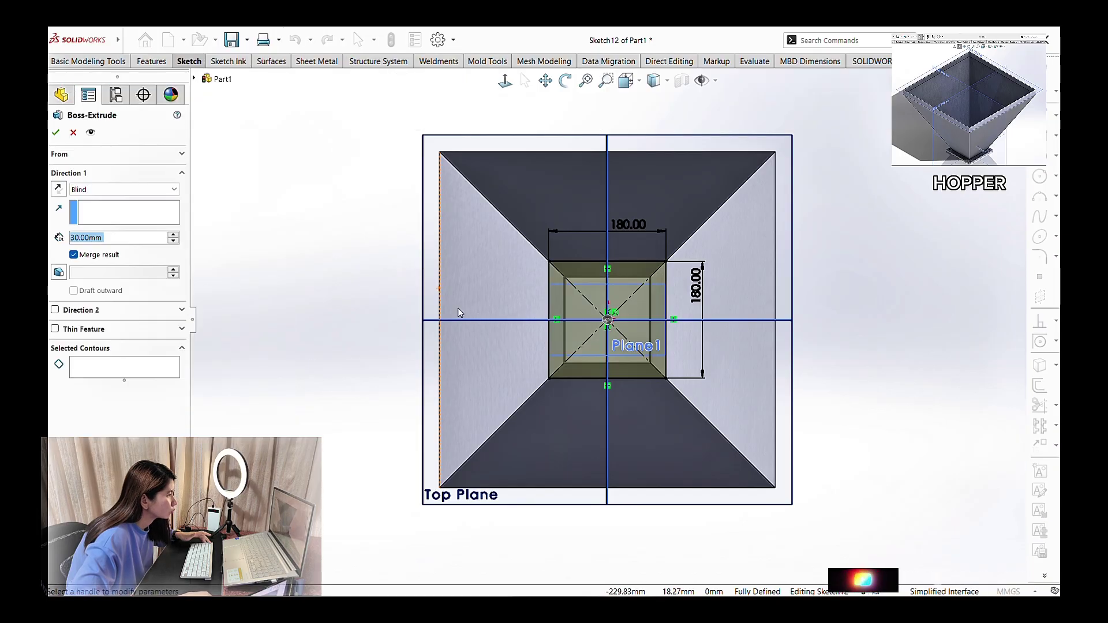
type("10")
key("Return")
- Convert the outlet edges into a sketch and cut the square opening 10 mm deep through the flange plate
middle_click_drag(499, 485, 535, 389)
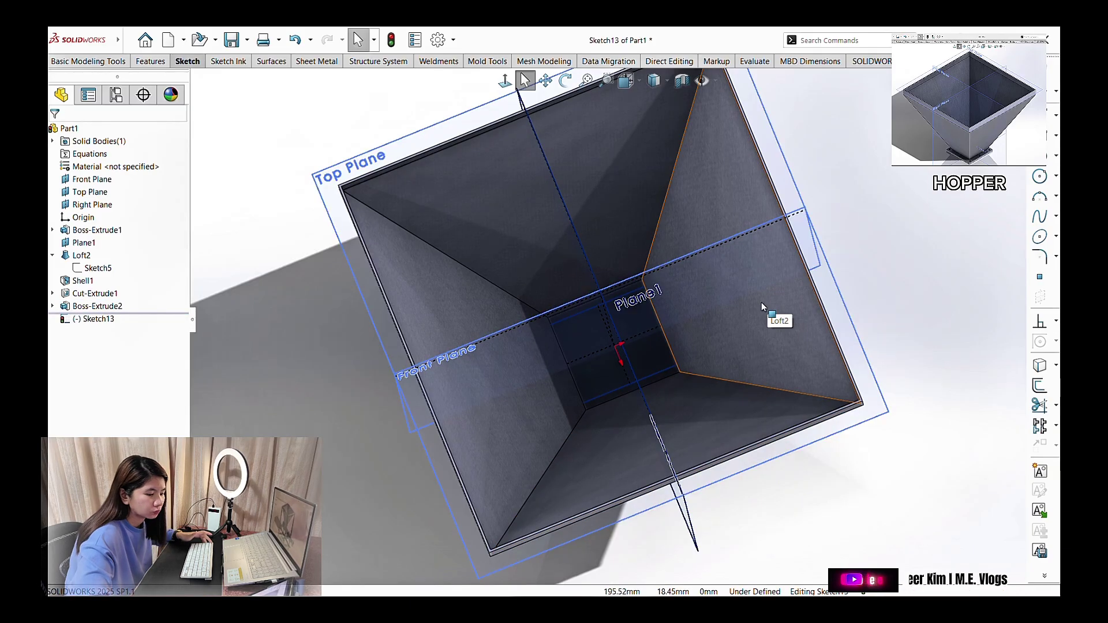
left_click(606, 349)
left_click(151, 62)
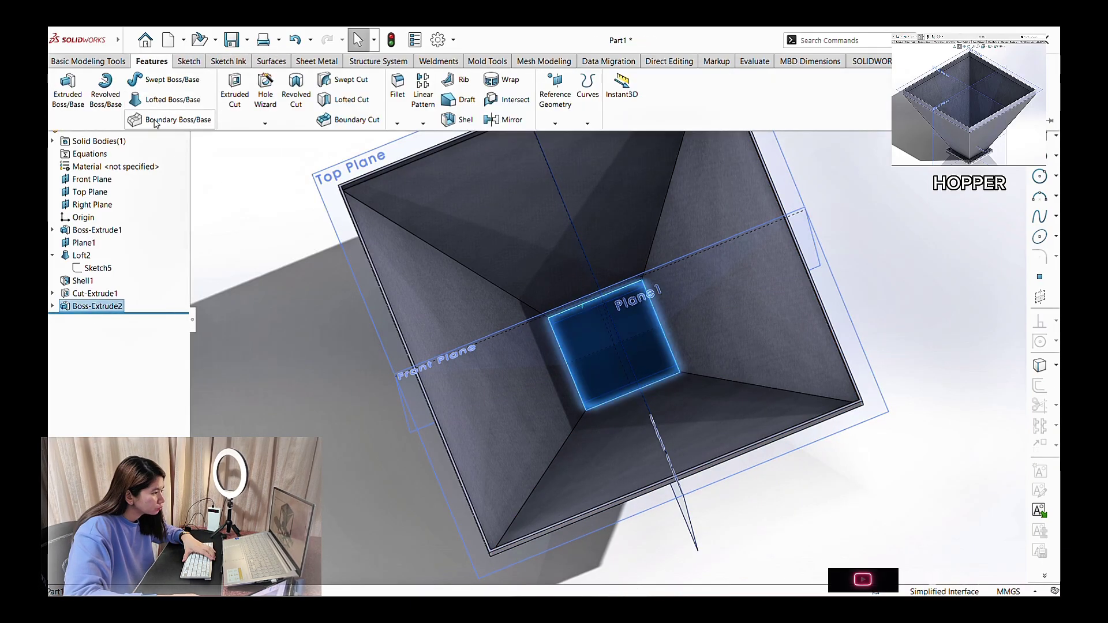
left_click(234, 89)
middle_click_drag(554, 415, 520, 231)
left_click(188, 61)
left_click(240, 93)
left_click(152, 61)
left_click(234, 89)
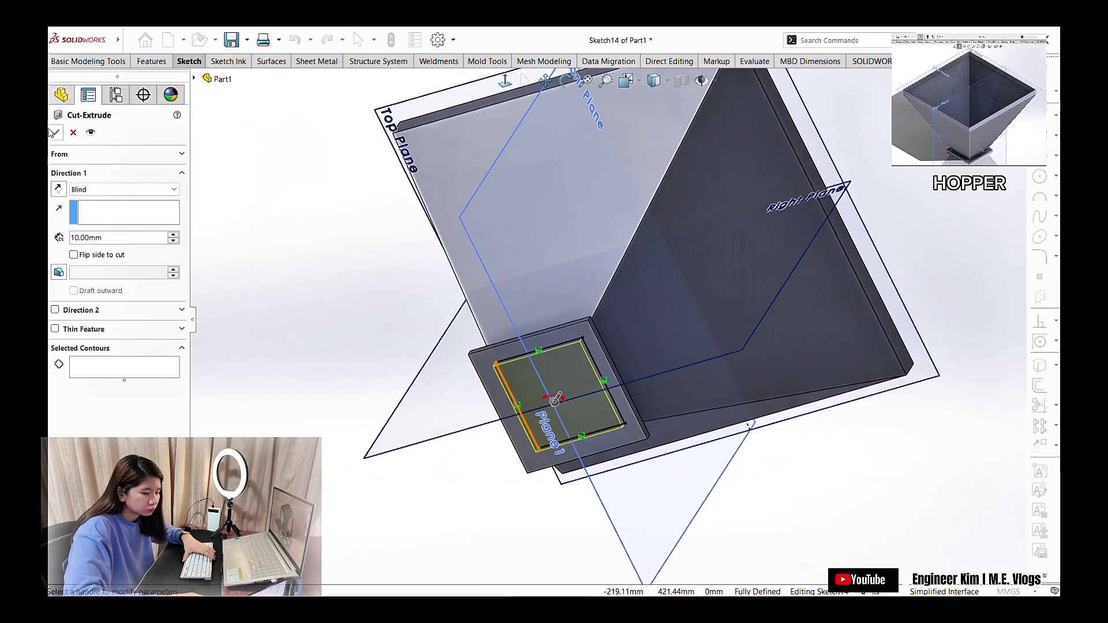
key("Return")
middle_click_drag(254, 168, 742, 196)
scroll(701, 287, "down", 3)
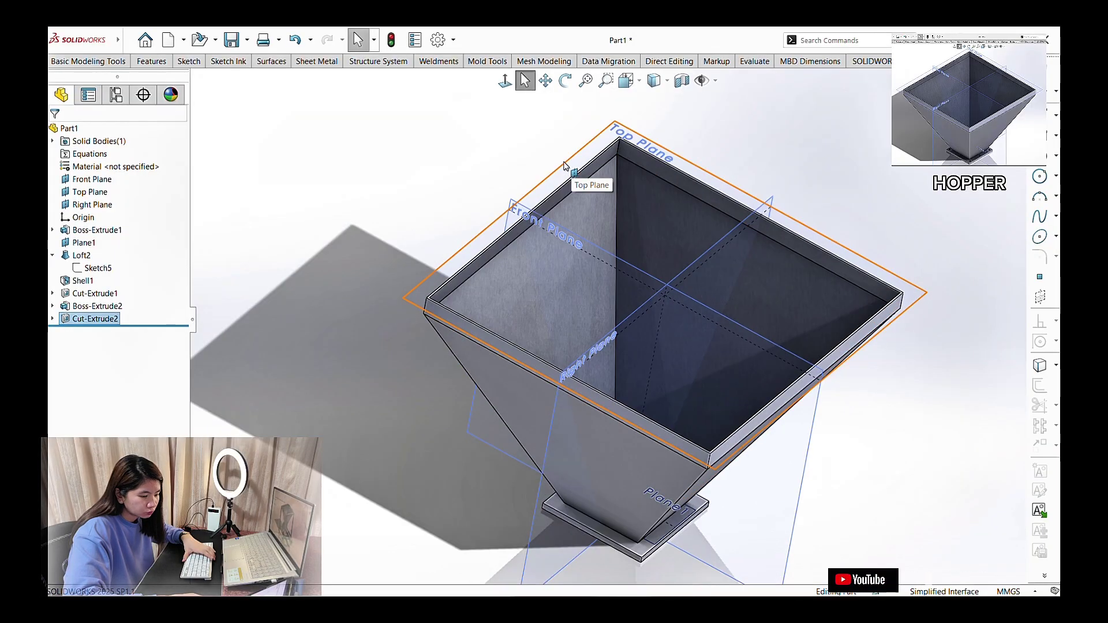
- Open a sketch on the outlet flange's face and view it from above
middle_click_drag(670, 417, 644, 459)
scroll(635, 423, "down", 5)
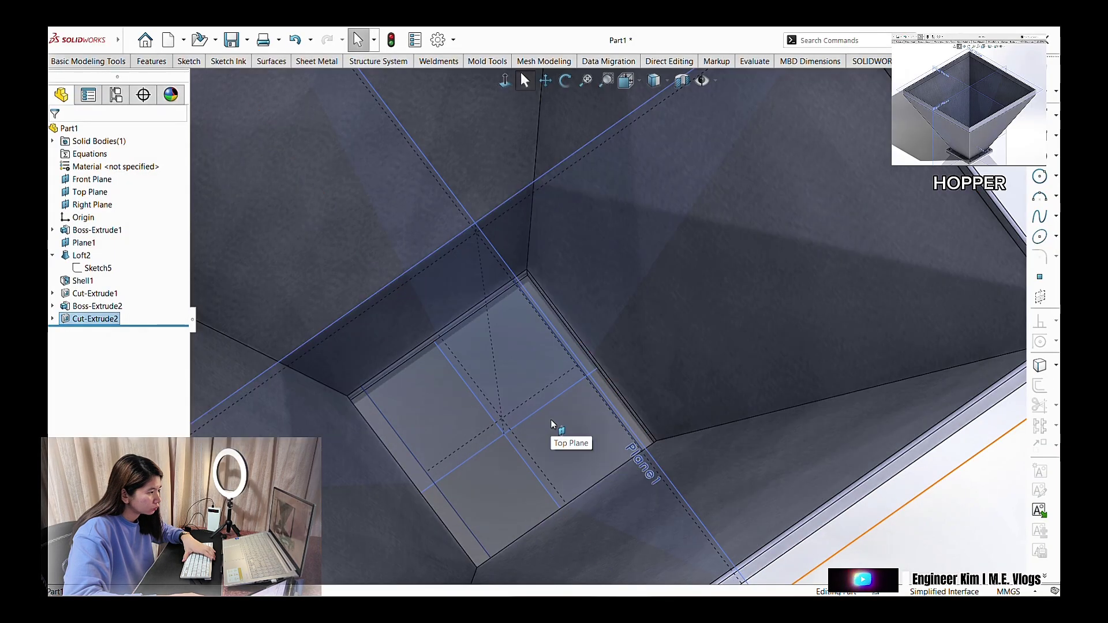
middle_click_drag(567, 456, 777, 210)
left_click(636, 389)
left_click(664, 344)
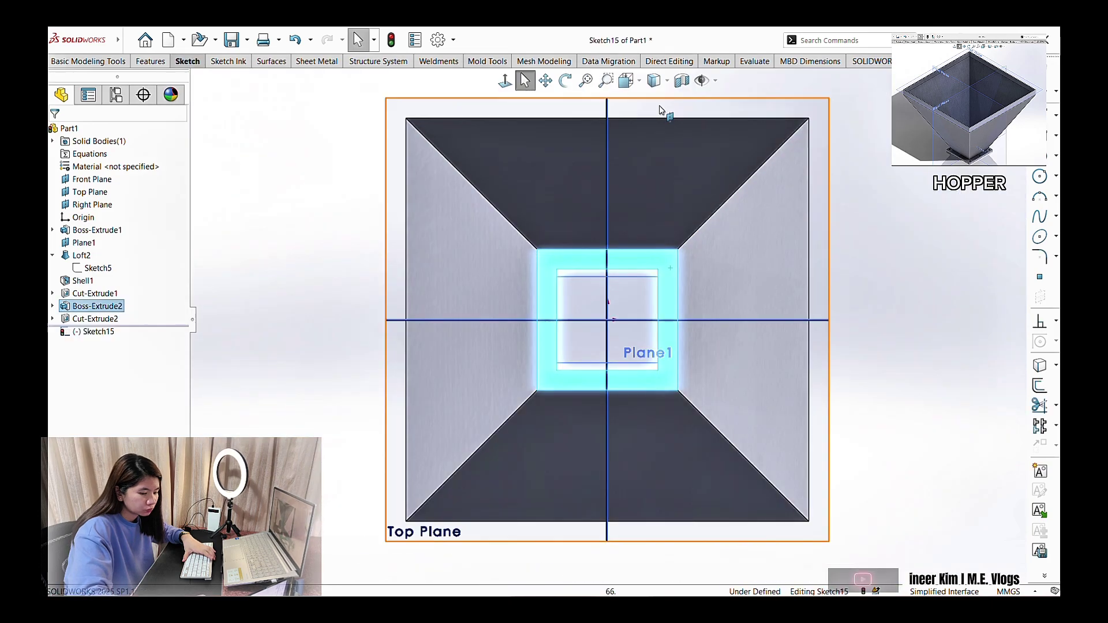
left_click(626, 81)
left_click(645, 99)
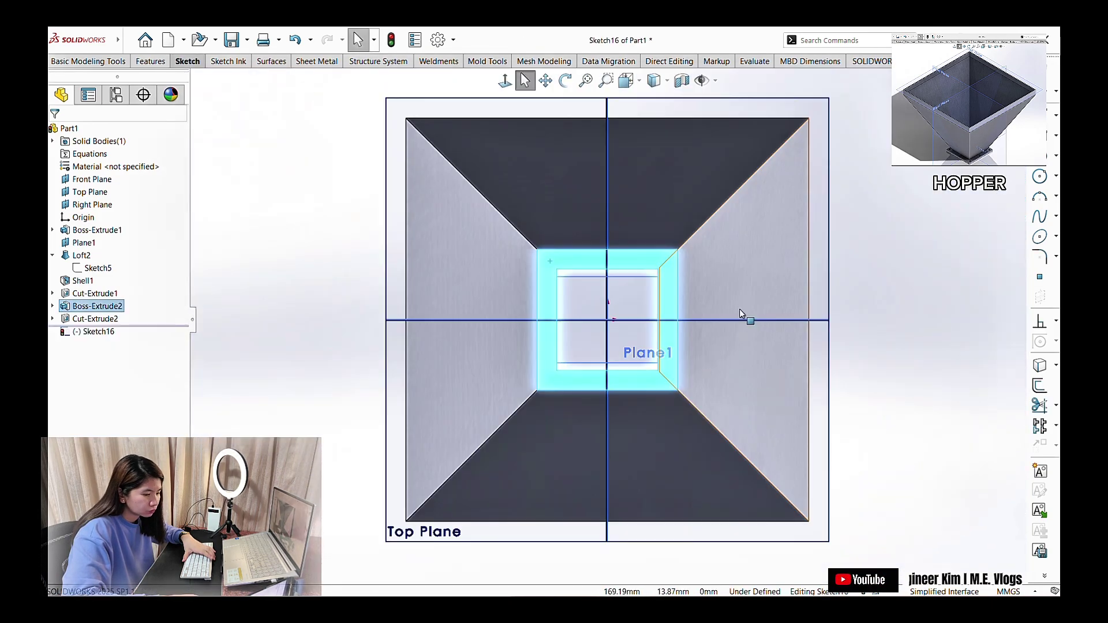
- Draw three circles about 16 mm in diameter along one side of the outlet flange
left_click(662, 258)
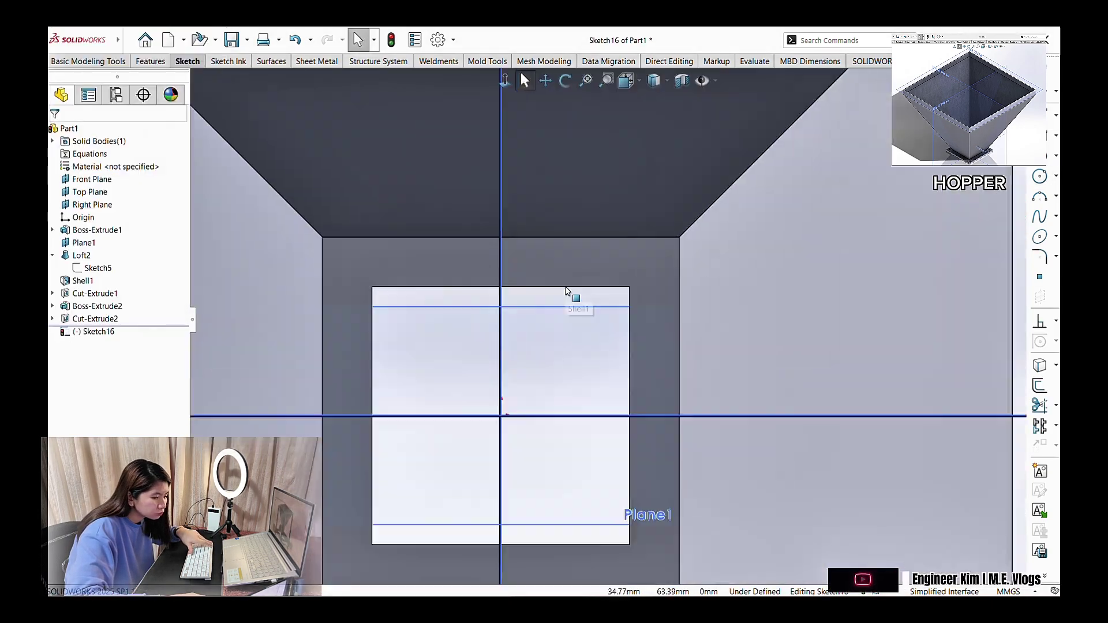
left_click_drag(655, 267, 671, 268)
scroll(624, 432, "up", 3)
left_click_drag(621, 424, 646, 404)
key("Escape")
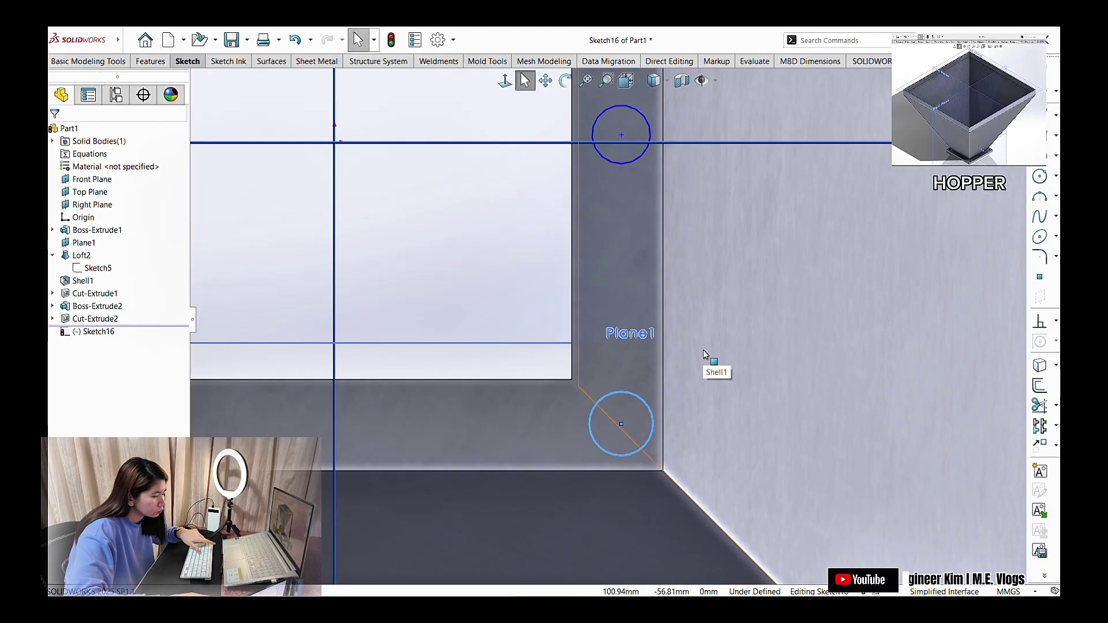
- Apply an Equal relation to the three flange circles
scroll(557, 257, "up", 4)
left_click(622, 114)
left_click(623, 358)
left_click(624, 222)
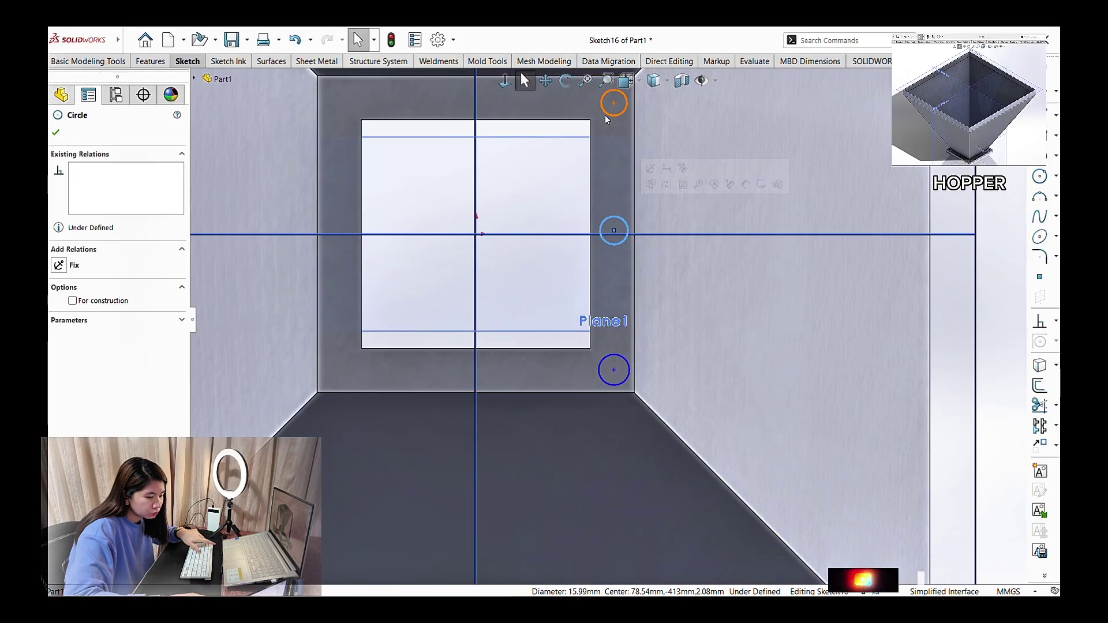
left_click(608, 114)
left_click(626, 360)
left_click(621, 243, "ctrl")
left_click(623, 112, "ctrl")
left_click(81, 362)
- Dimension the upper flange circle's diameter as 11 mm
left_click(187, 61)
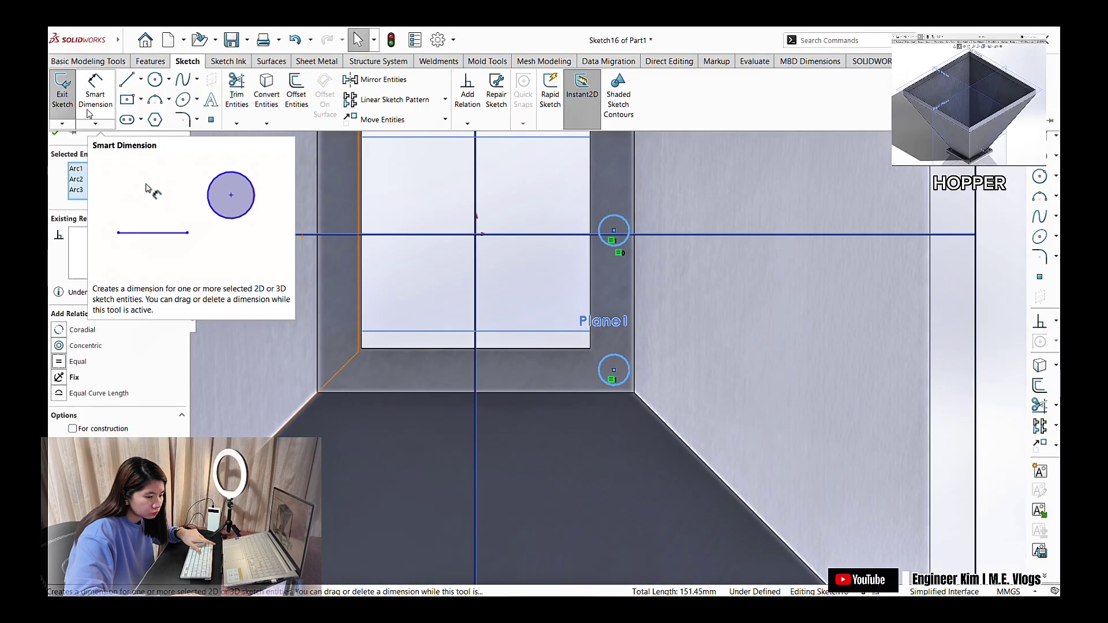
left_click(94, 104)
left_click(625, 114)
left_click(640, 126)
type("11")
key("Return")
- Dimension the upper circle's centre 80 mm from the vertical centre plane
left_click(609, 205)
left_click(468, 202)
left_click(529, 195)
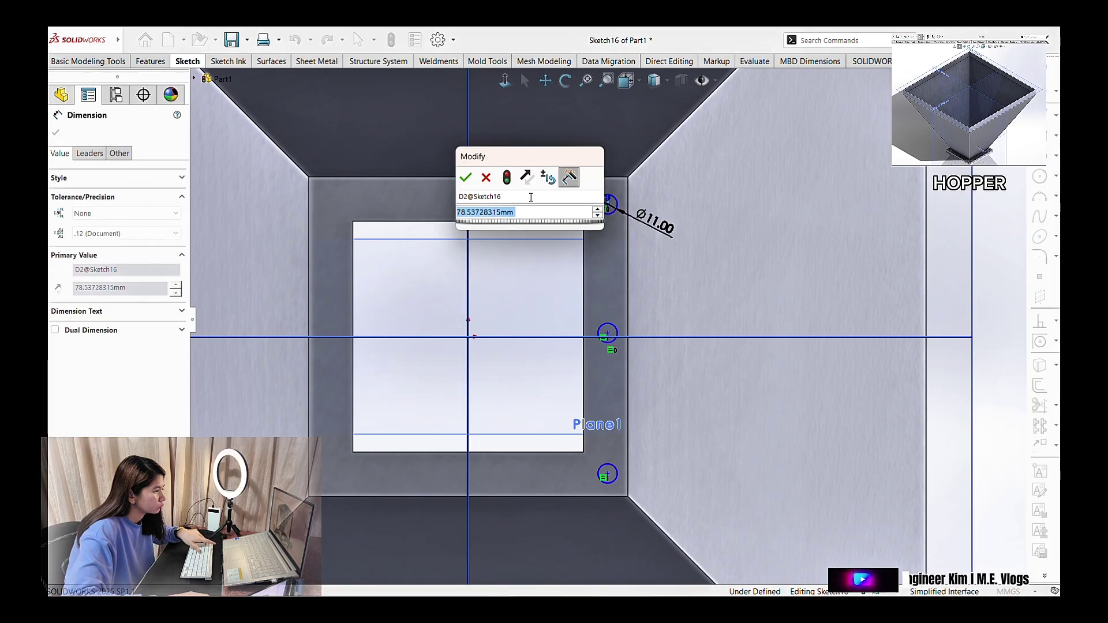
type("80")
key("Return")
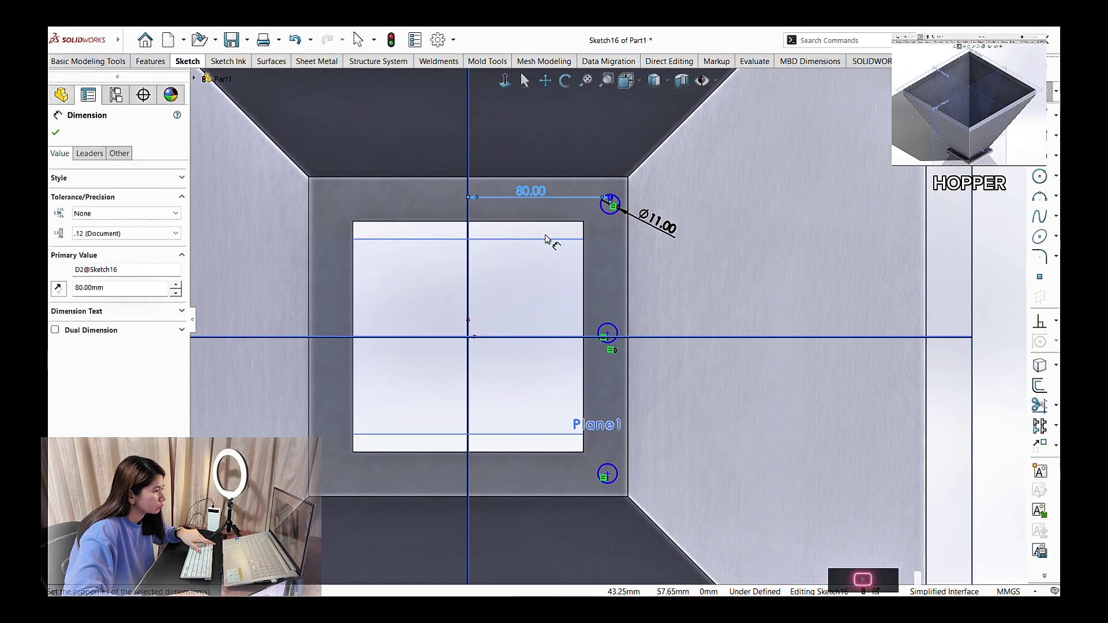
- Dimension the vertical spacing from the middle circle to the upper and lower circles as 75 mm each
left_click(608, 335)
left_click(655, 281)
type("75")
left_click(593, 259)
left_click(609, 337)
left_click(608, 473)
left_click(667, 412)
type("75")
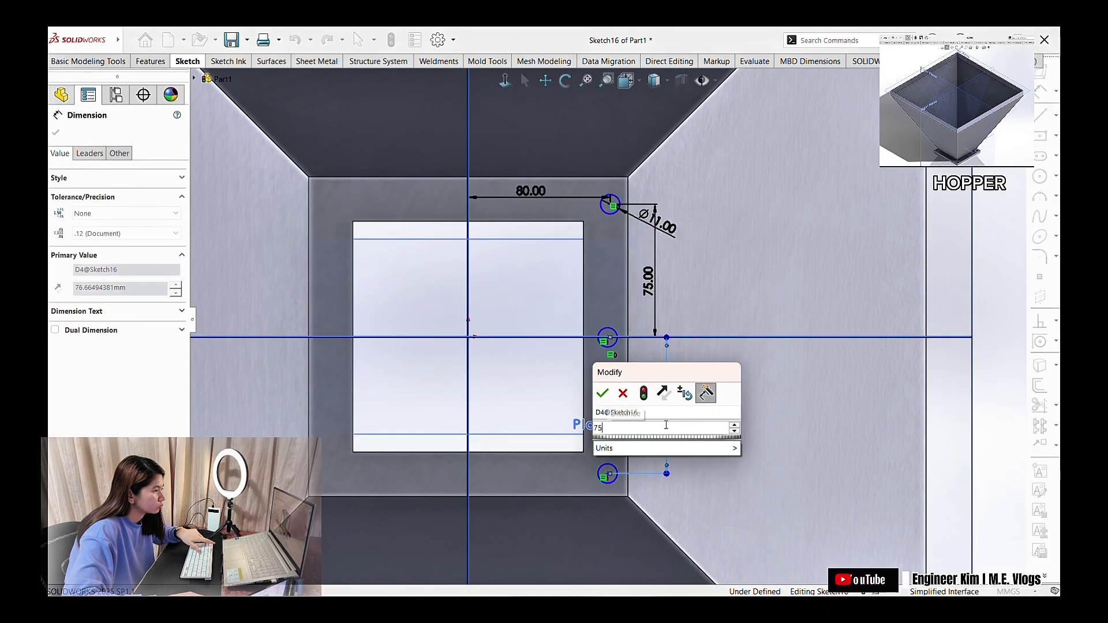
left_click(601, 393)
- Align the centres of the middle and lower flange circles with a Vertical relation
left_click(610, 204)
left_click(608, 338)
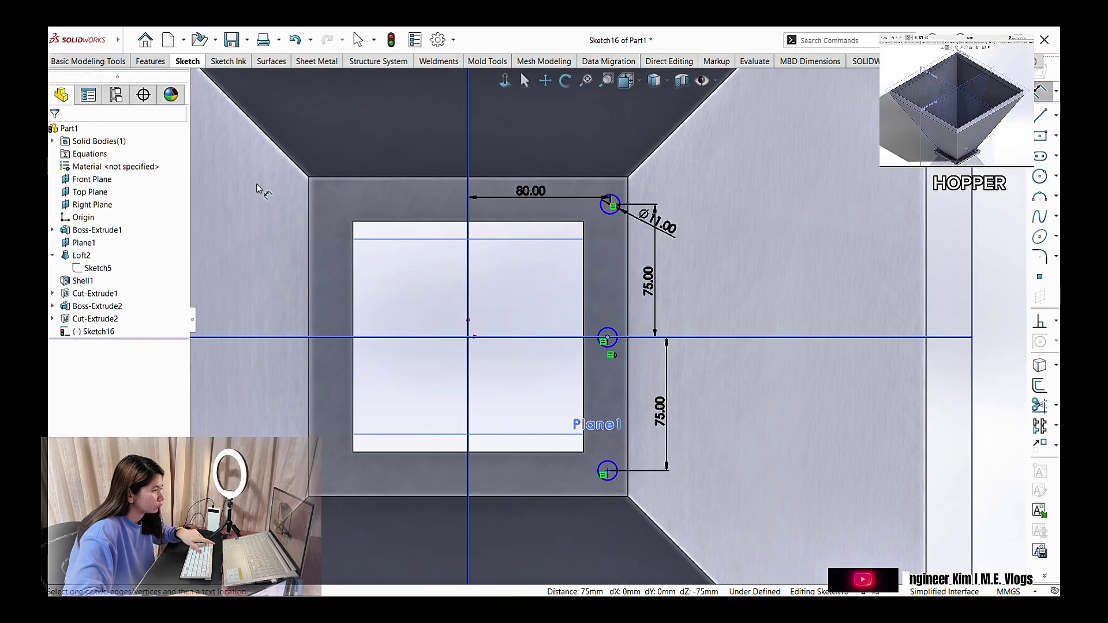
key("Escape")
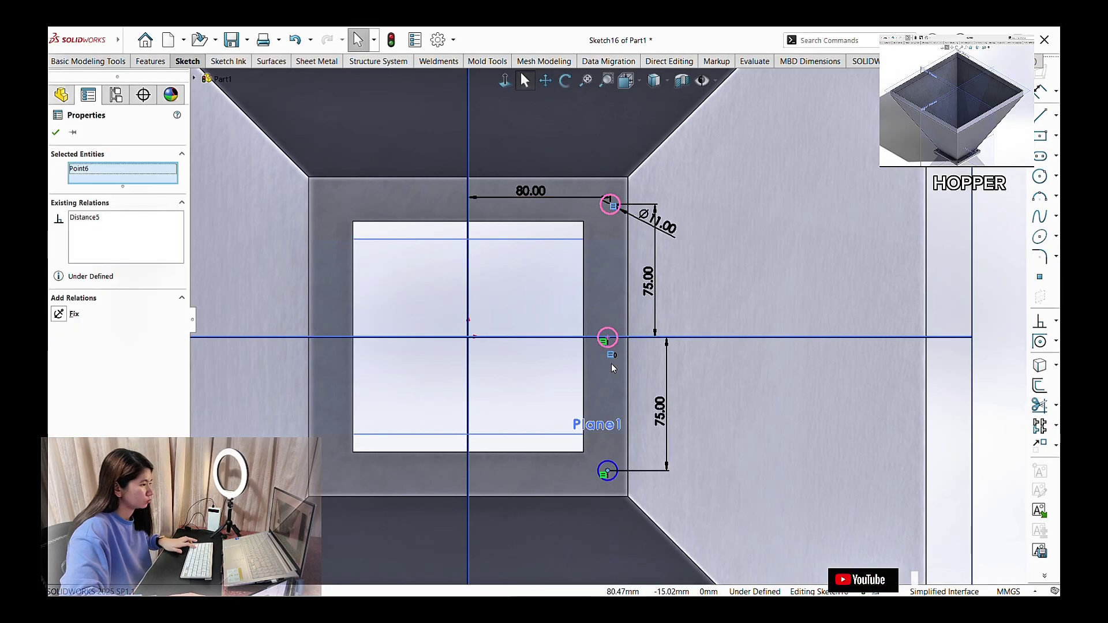
left_click(608, 338, "ctrl")
left_click(82, 335)
left_click(56, 133)
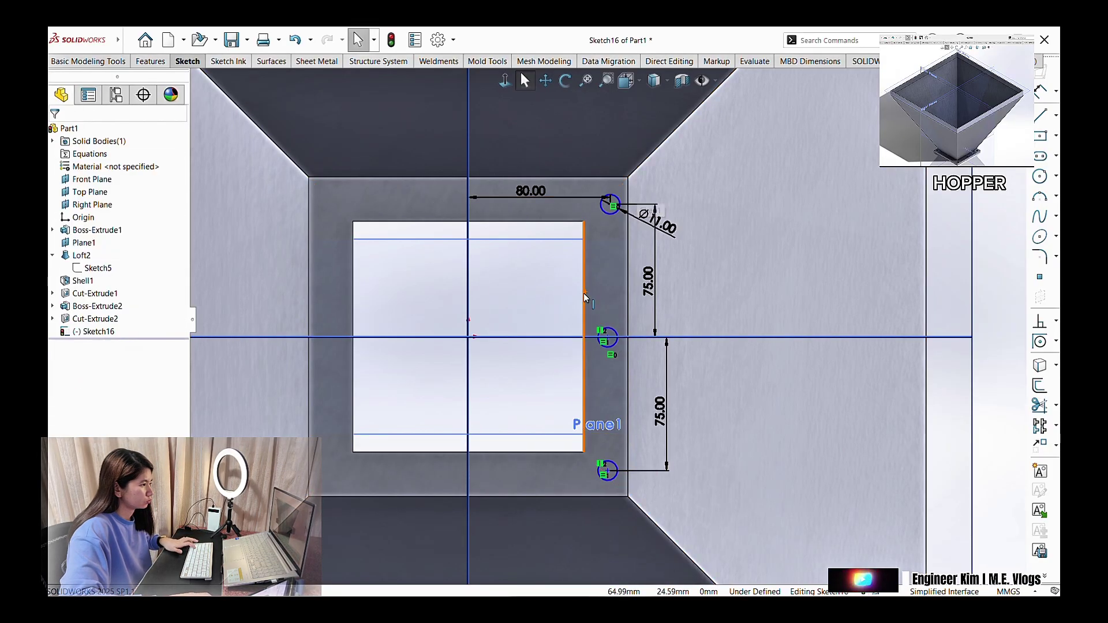
- Cut the three circles as holes through the outlet flange and set up mirroring them about the Right Plane
middle_click_drag(585, 298, 524, 328)
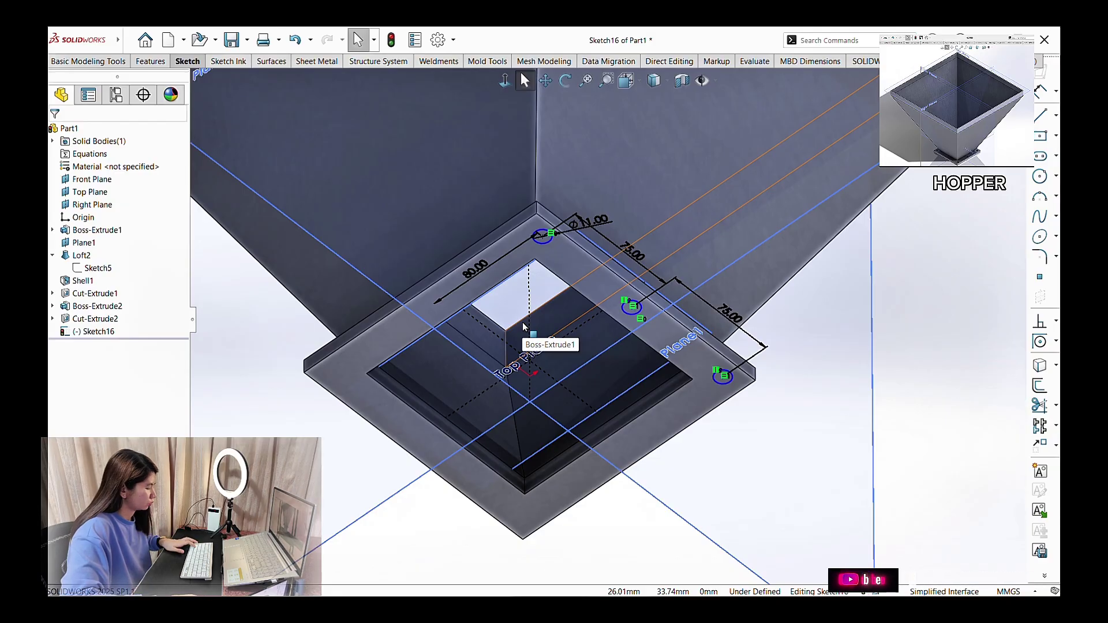
left_click(150, 62)
left_click(286, 99)
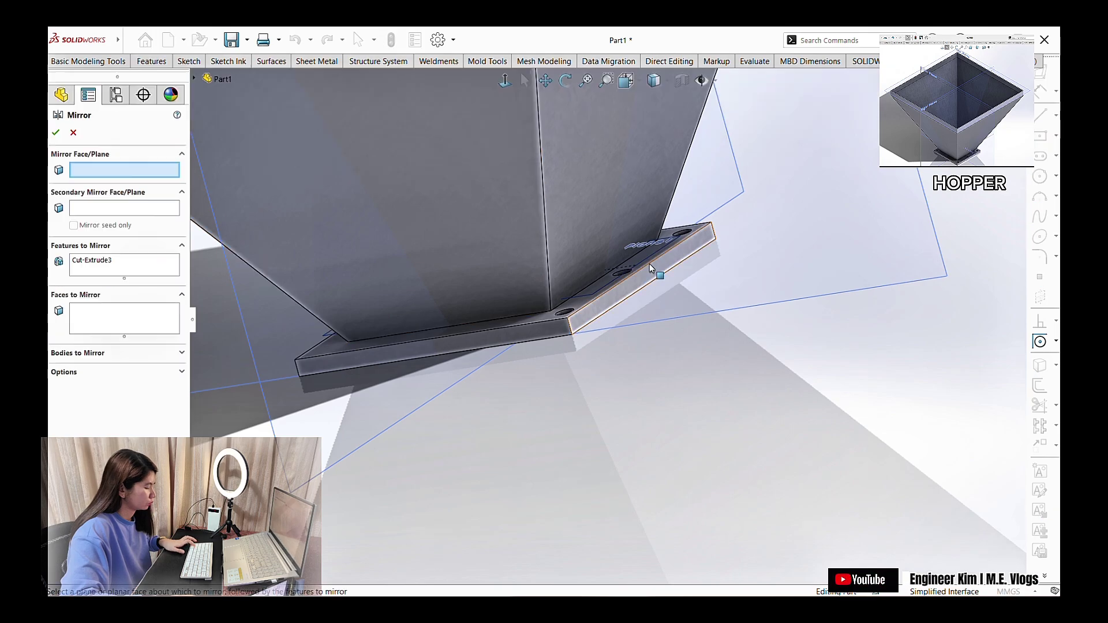
scroll(690, 376, "down", 3)
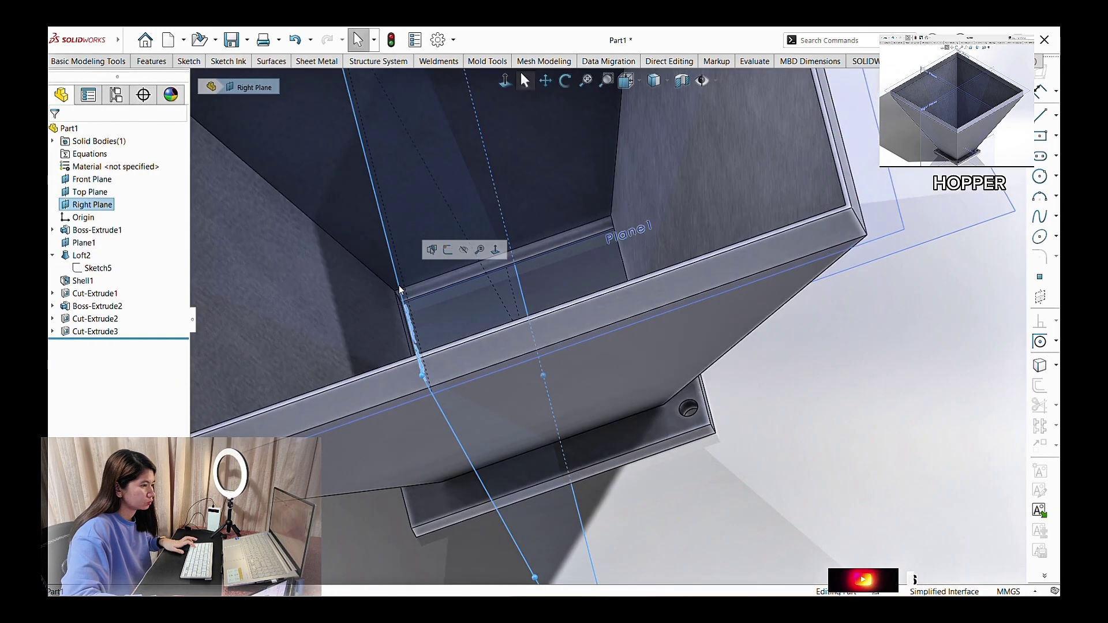
left_click(779, 444)
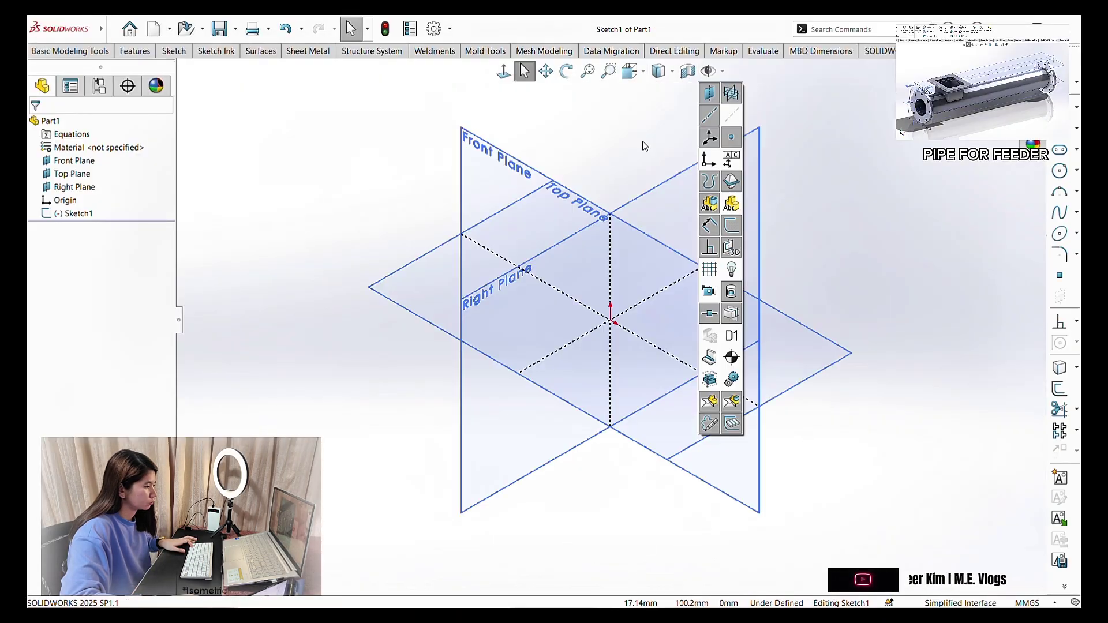
- Sketch a flanged-pipe wall profile about 181 mm long on the Front Plane and start dimensioning its length
right_click(526, 173)
left_click(514, 156)
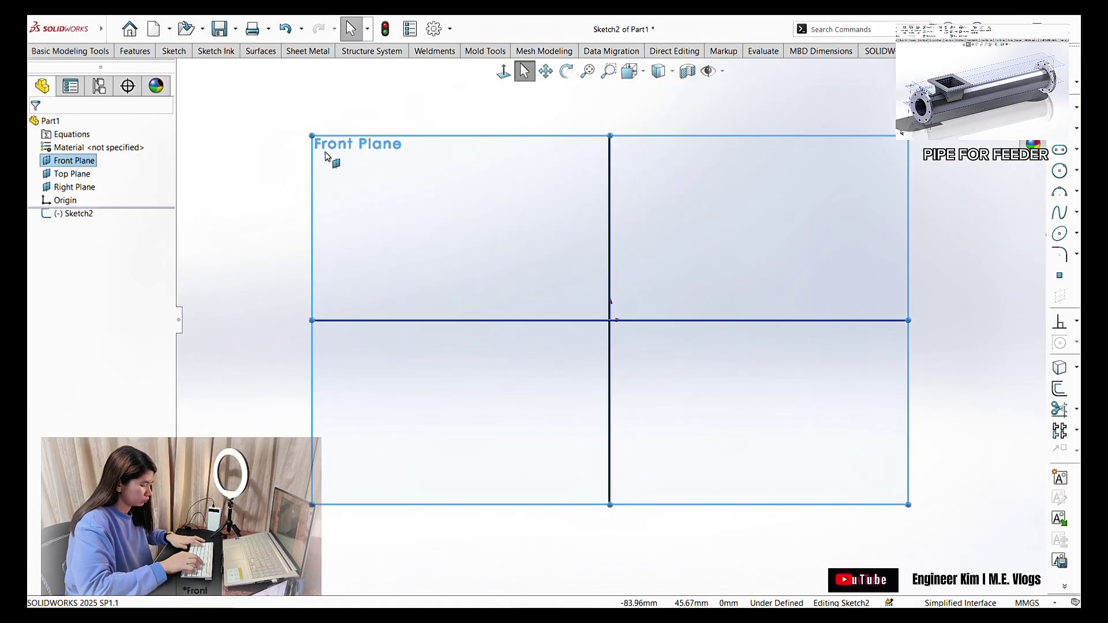
left_click(611, 254)
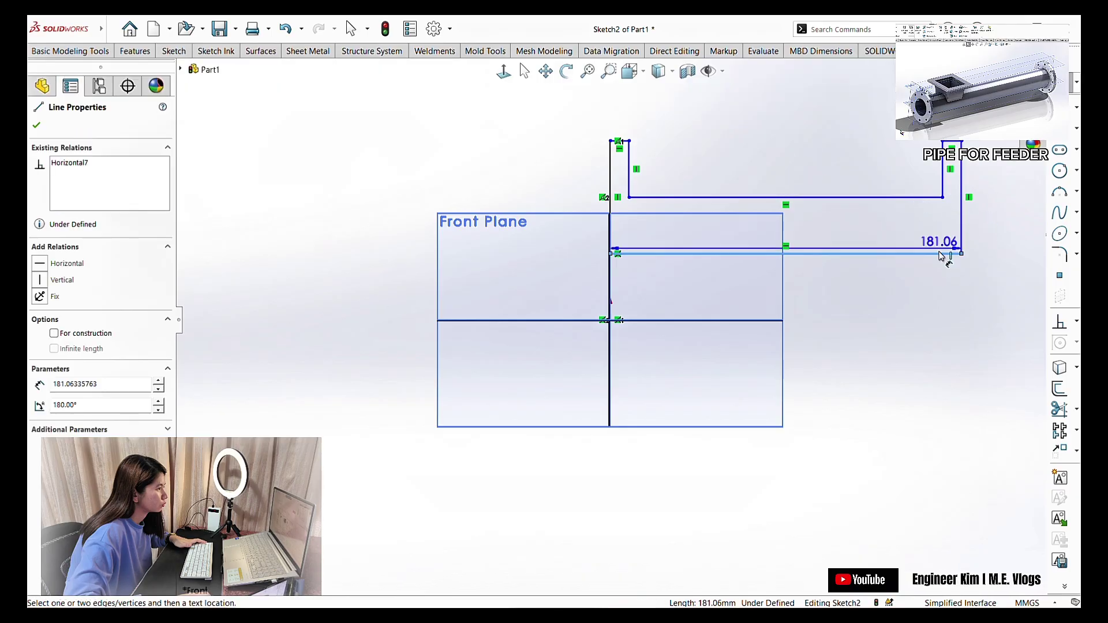
left_click(905, 228)
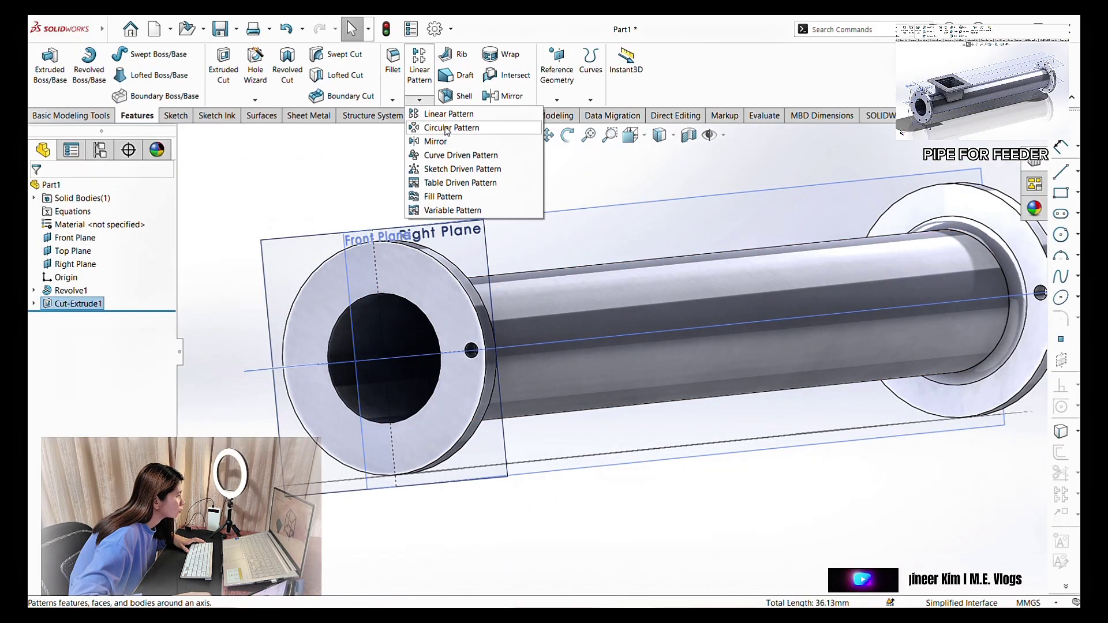
- Create a circular pattern of the flange hole with eight holes around the pipe axis
left_click(446, 129)
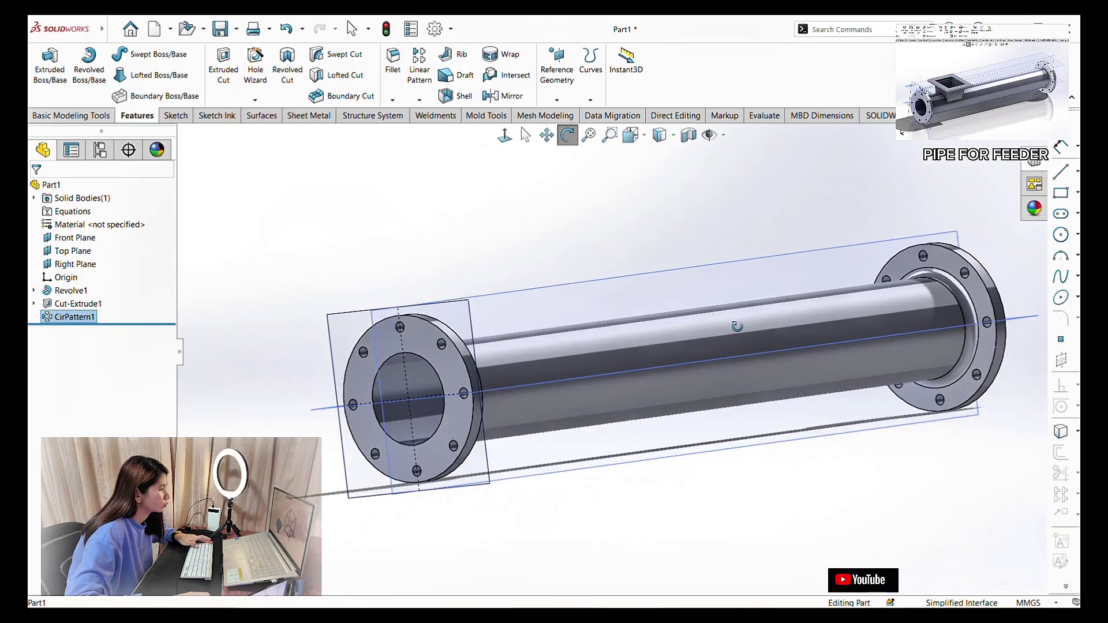
- Create a reference plane offset 100 mm above the Top Plane
left_click(73, 251)
left_click(557, 69)
left_click(564, 111)
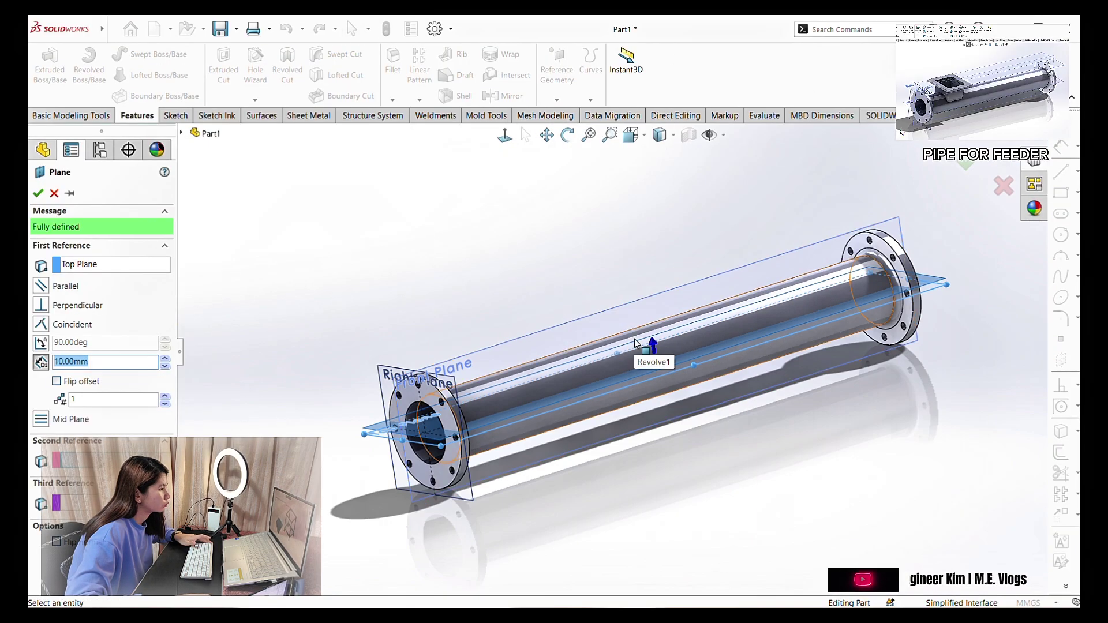
type("100")
key("Return")
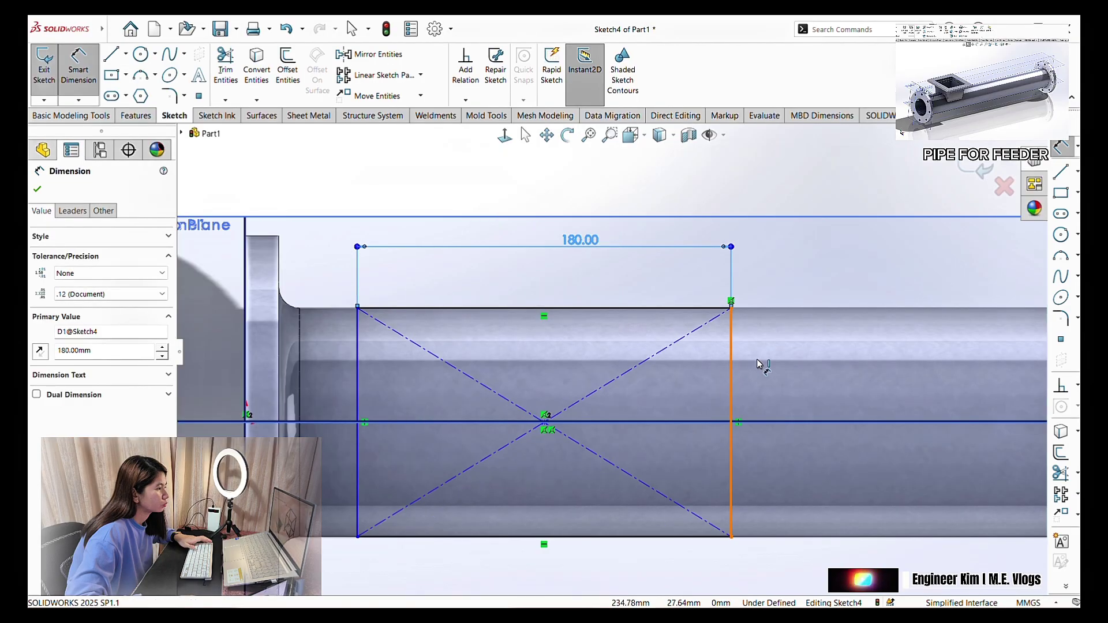
- Dimension the centre rectangle as a 180 mm square with its centre 200 mm from the pipe's flanged end
scroll(756, 385, "down", 3)
scroll(780, 382, "up", 7)
scroll(613, 345, "down", 3)
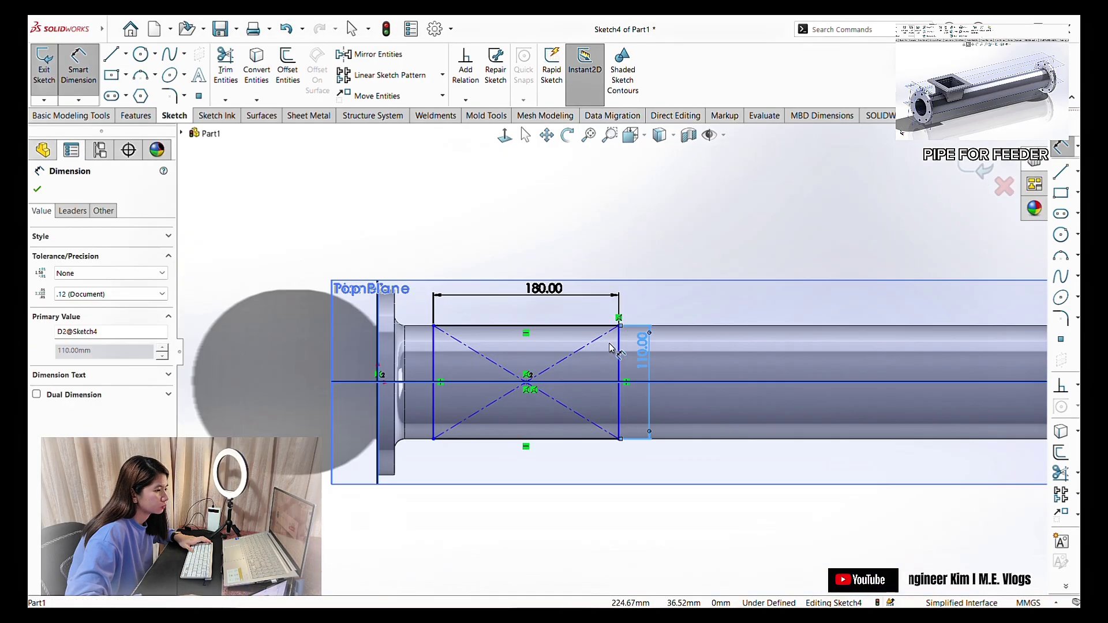
middle_click_drag(613, 347, 663, 317)
key("Escape")
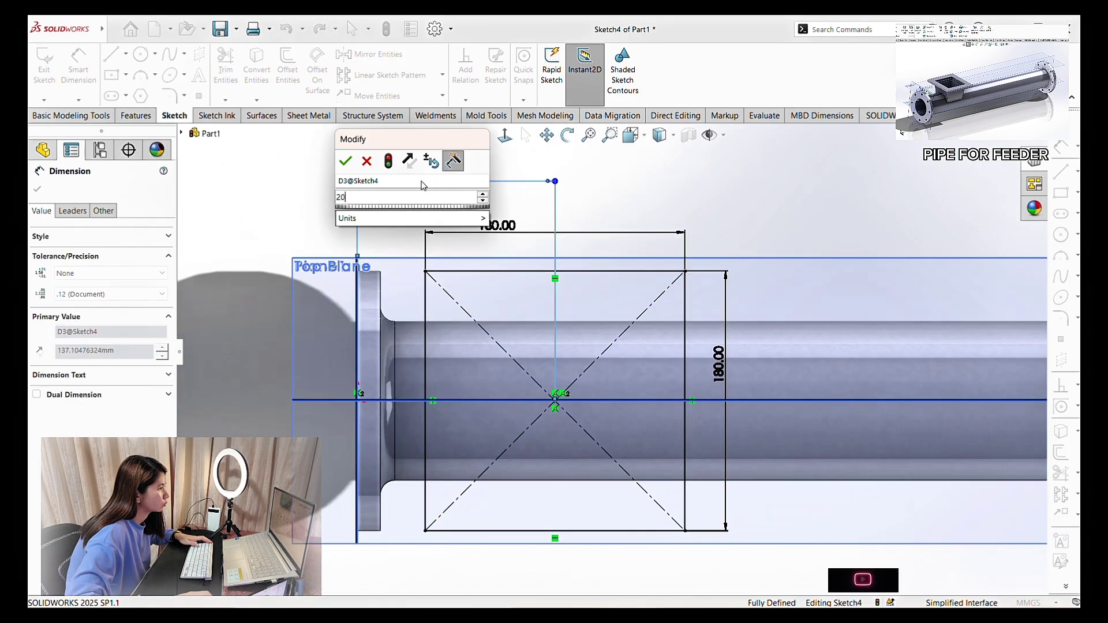
type("0")
key("Return")
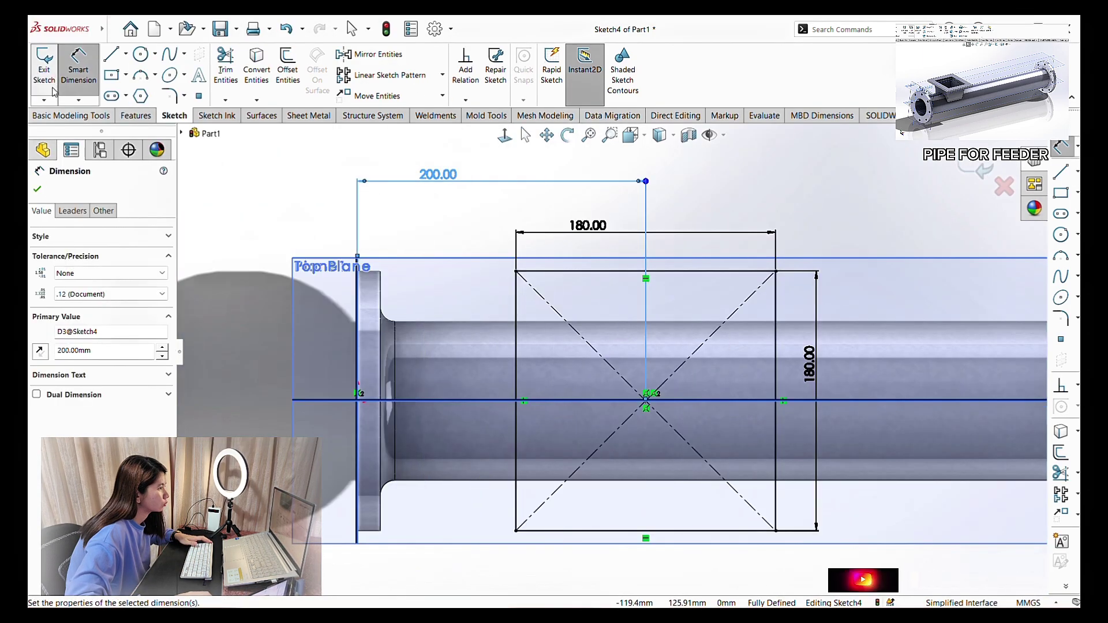
key("Escape")
scroll(687, 315, "up", 1)
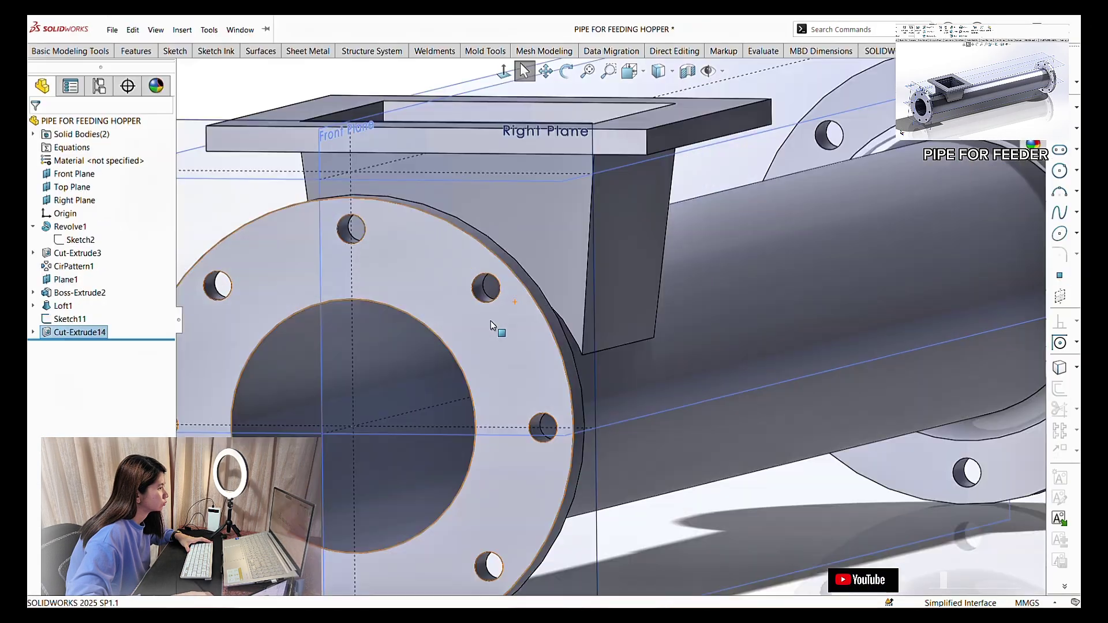
- Sketch the inlet opening as a rectangle on the square inlet flange and cut it 80 mm deep
middle_click_drag(495, 321, 632, 276)
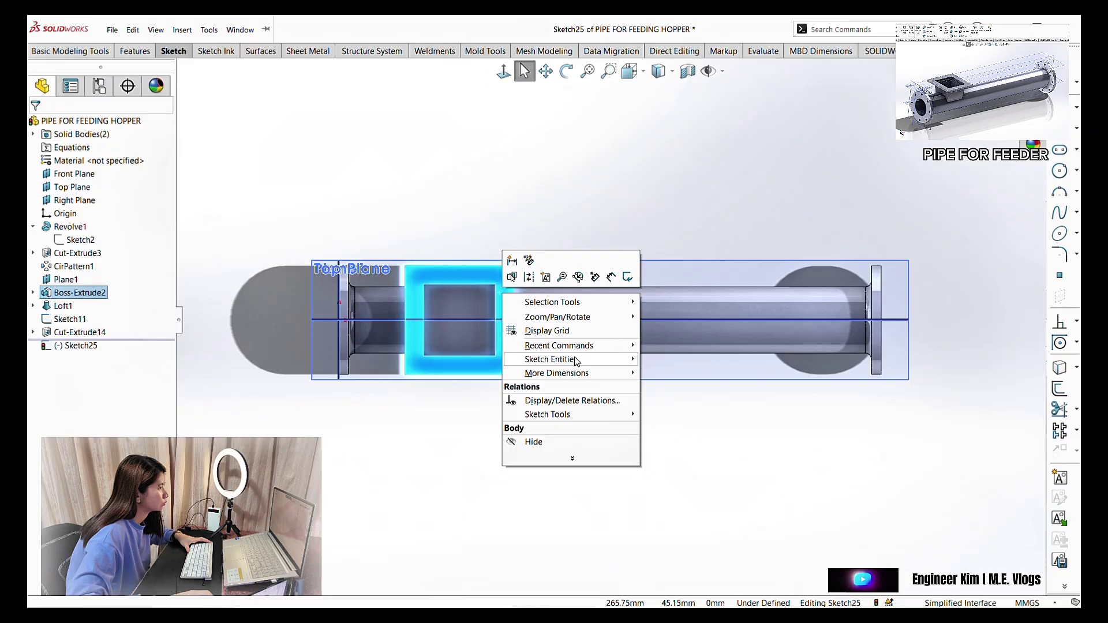
key("Escape")
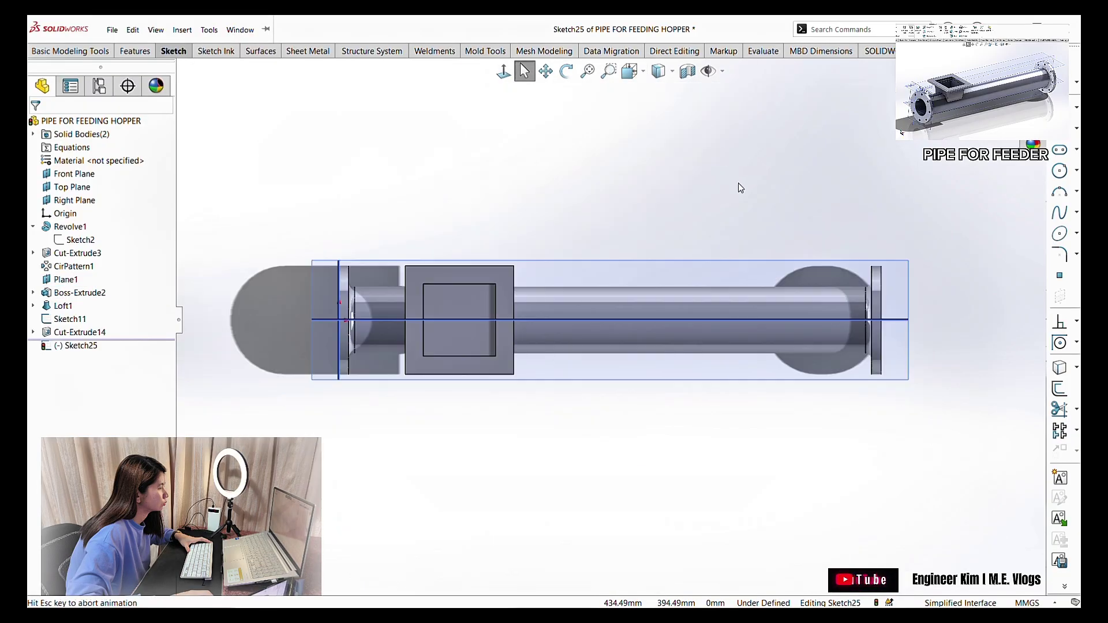
scroll(436, 318, "down", 7)
scroll(710, 381, "up", 2)
left_click(173, 51)
left_click(120, 89)
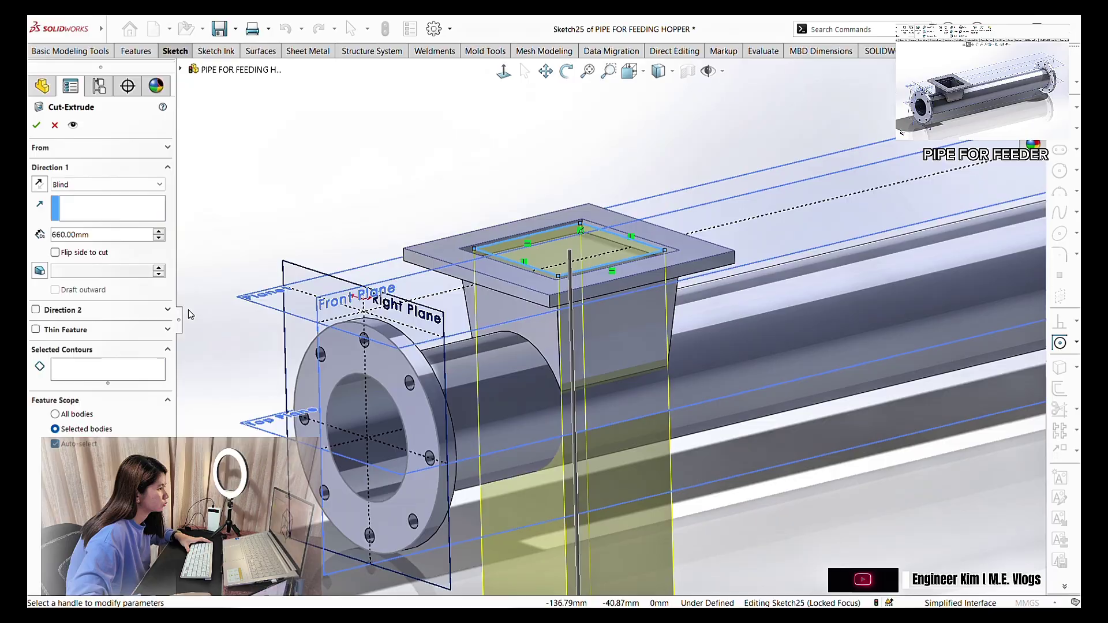
type("80.00mm")
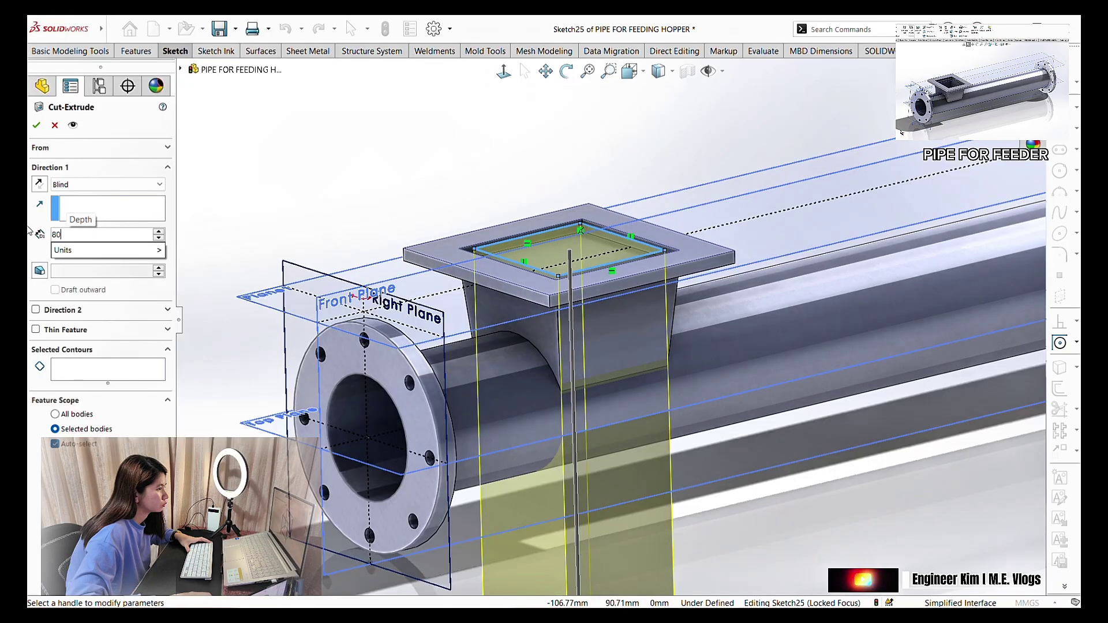
key("Return")
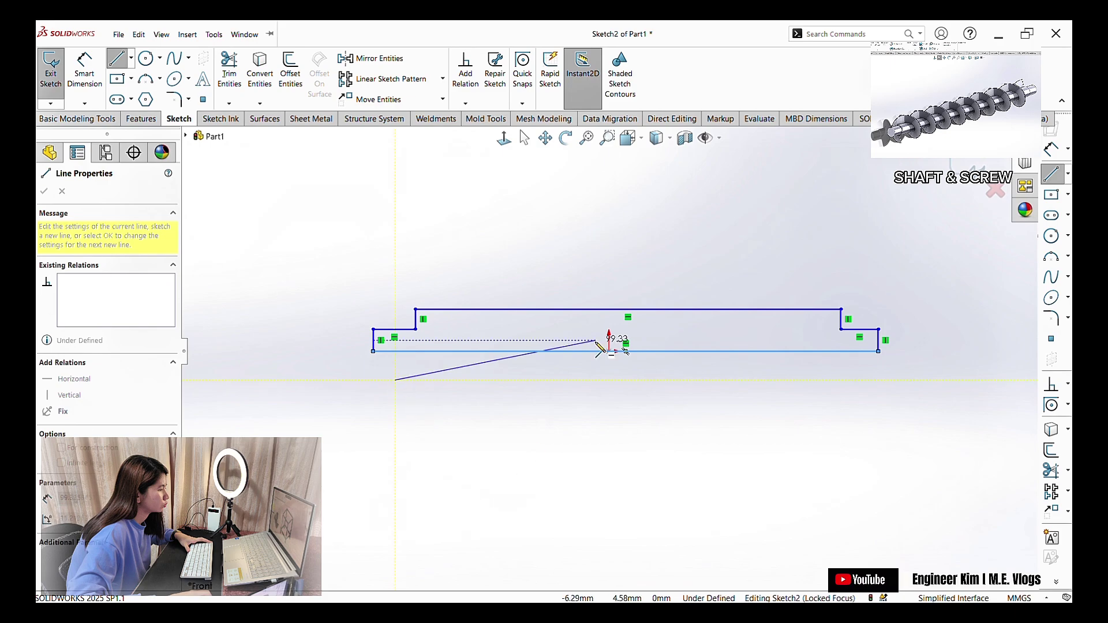
- Dimension the left end step of the shaft profile to 17.5 mm high and 50 mm long
key("Escape")
left_click(374, 345)
left_click(350, 336)
type("17.5")
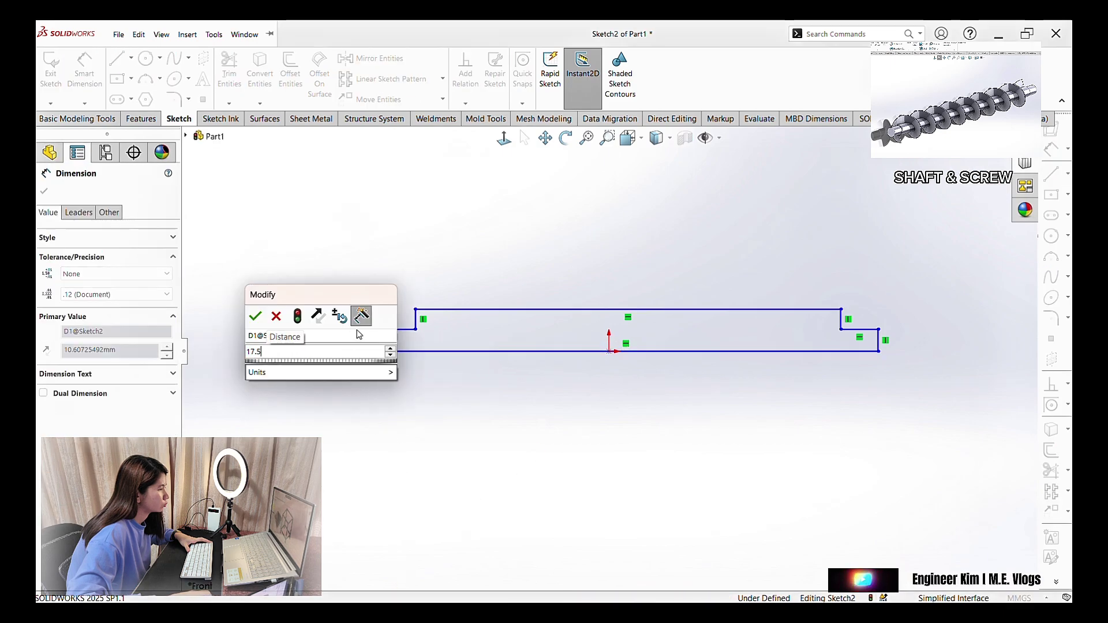
key("Return")
left_click(395, 329)
left_click(396, 268)
type("50")
key("Return")
- Set the profile's right end step to 50 mm long and its raised middle section to 900 mm
left_click(851, 329)
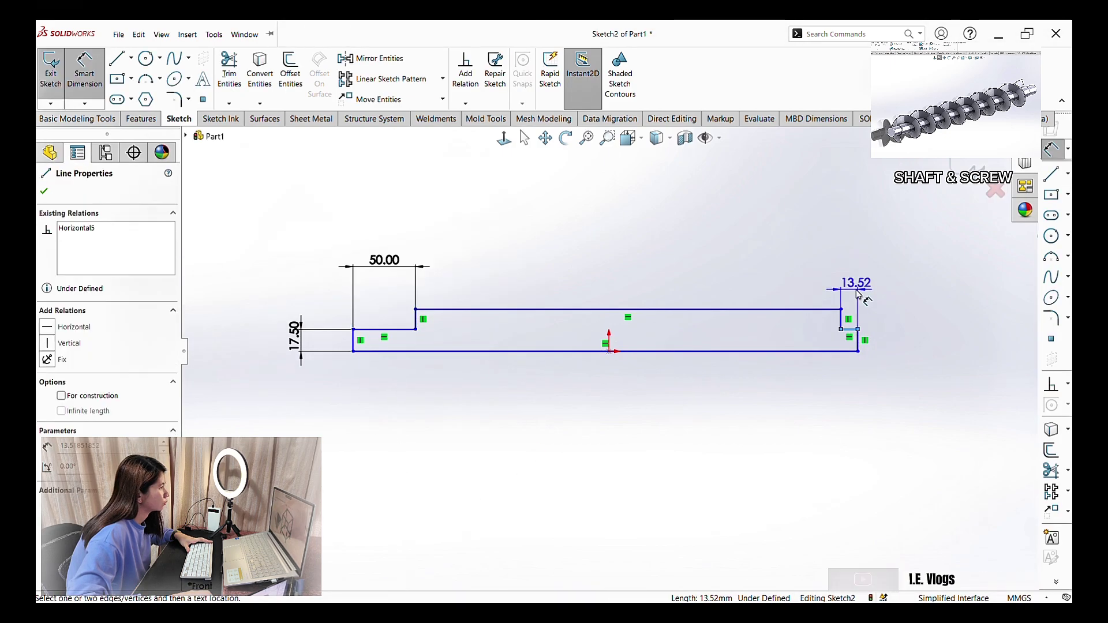
left_click(856, 290)
type("50")
key("Return")
left_click(751, 310)
left_click(725, 264)
type("900")
key("Return")
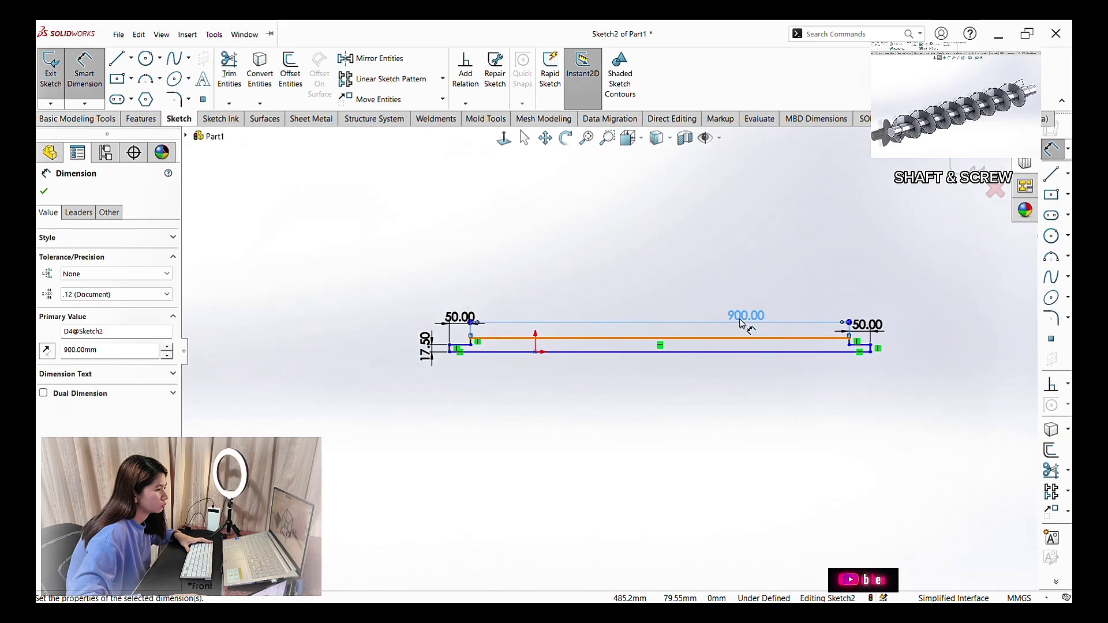
- Set the height of the profile's middle section to 20 mm and its right end to 17.5 mm
key("f")
left_click(658, 391)
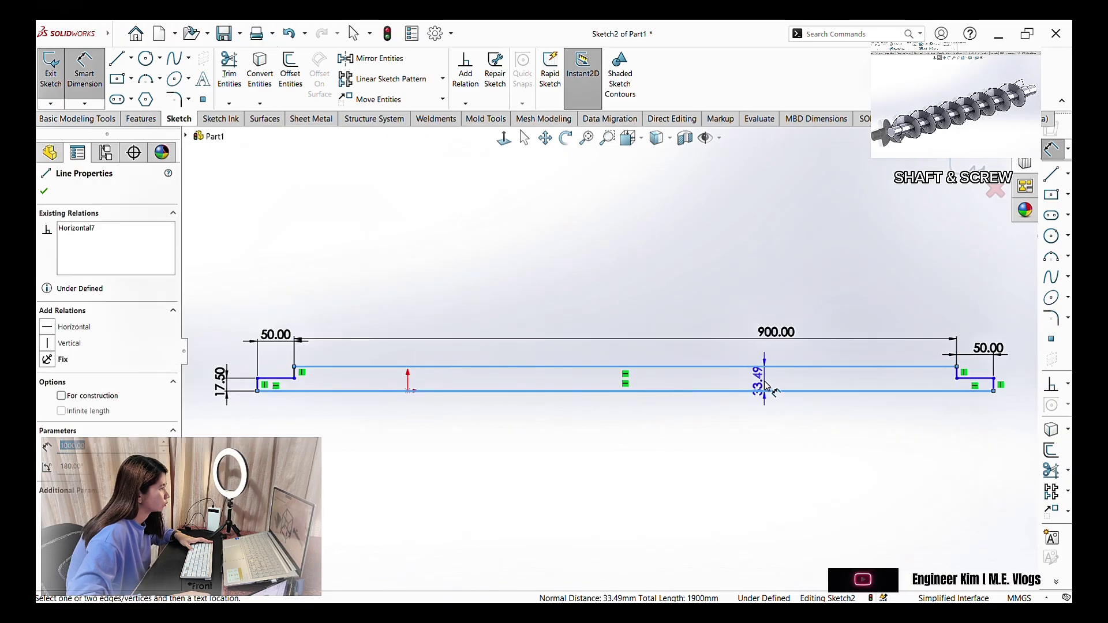
left_click(768, 390)
type("20")
key("Return")
key("f")
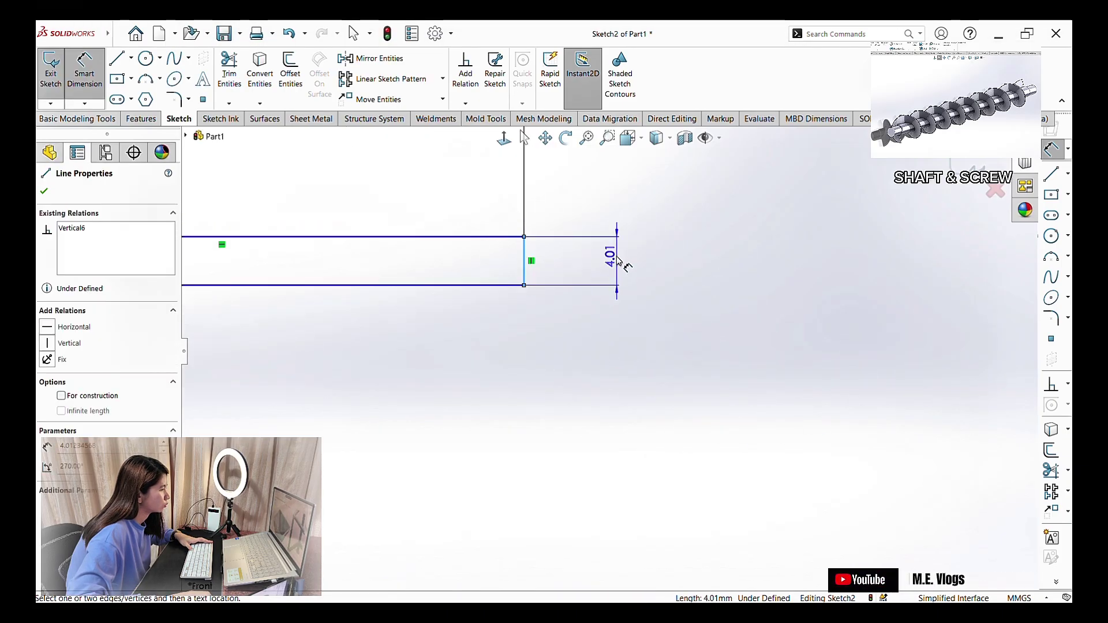
left_click(618, 261)
type("17.5")
key("Return")
key("Escape")
key("f")
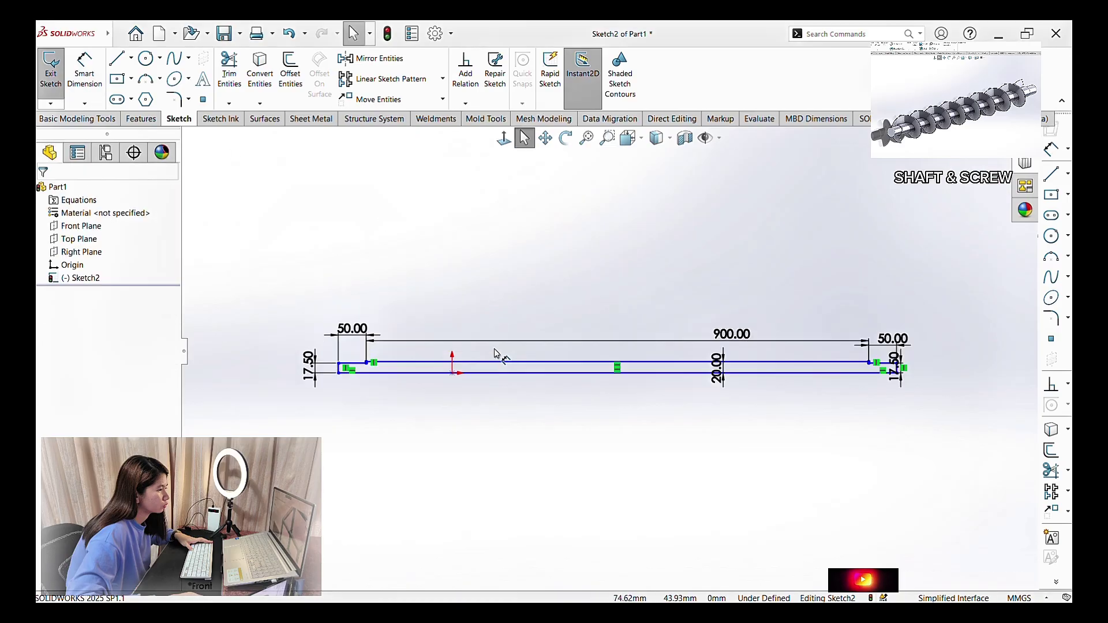
- Revolve the shaft profile 360 degrees about its long bottom line to form the solid shaft
left_click(142, 119)
left_click(95, 74)
left_click(456, 330)
scroll(809, 424, "down", 4)
scroll(810, 424, "up", 2)
scroll(265, 242, "down", 5)
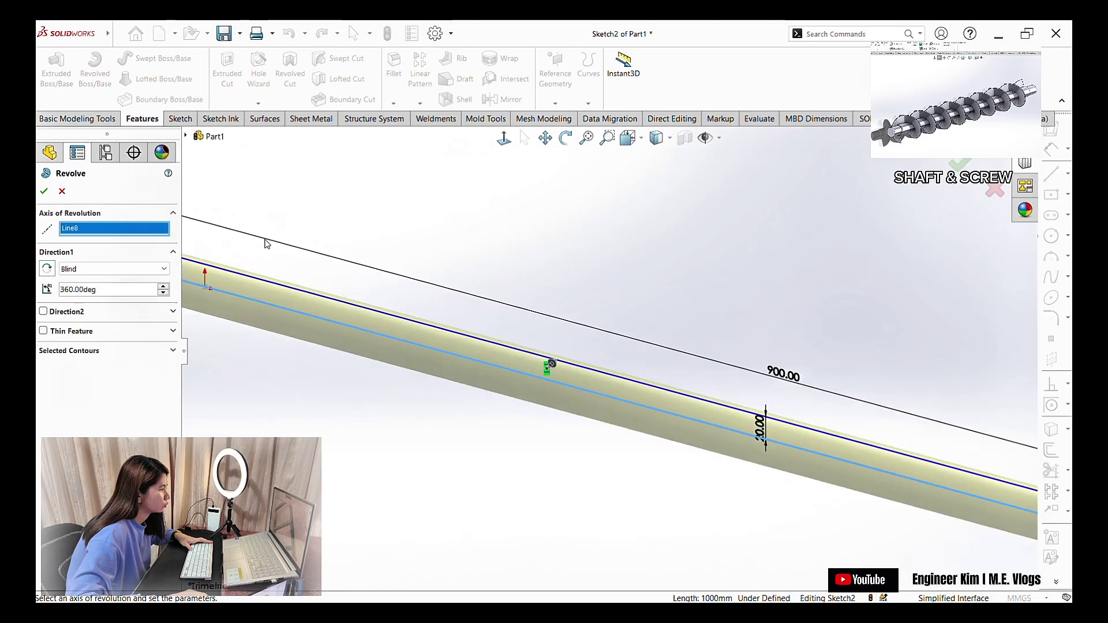
left_click(43, 191)
left_click(545, 138)
left_click_drag(369, 238, 569, 274)
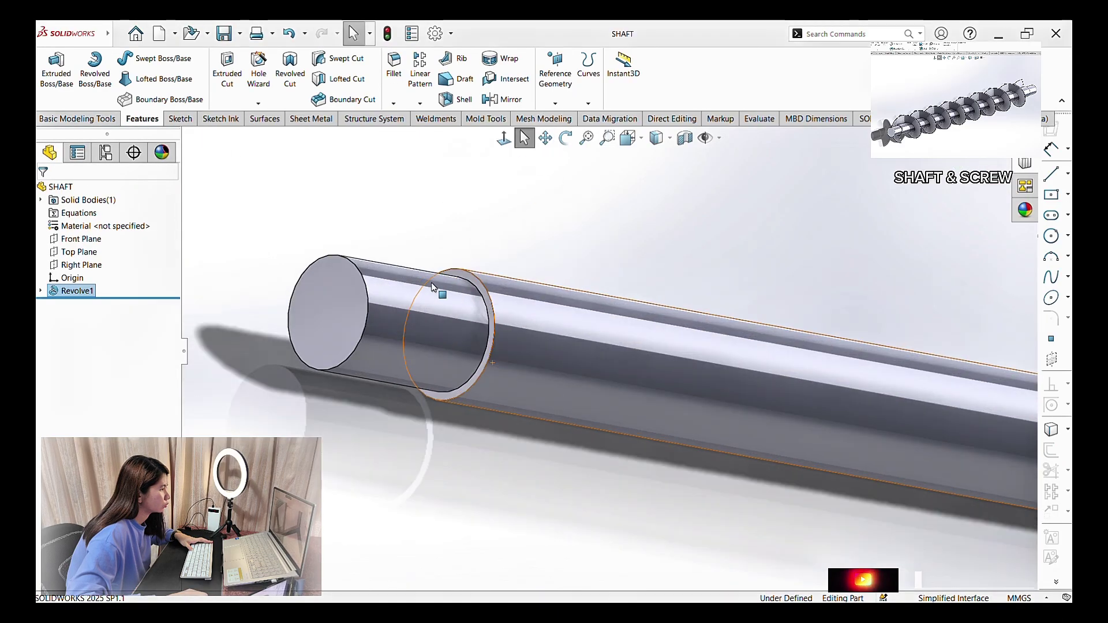
- Sketch a circle centred on the shaft axis on the end shoulder face and set its diameter to 98 mm
scroll(434, 288, "down", 6)
right_click(669, 335)
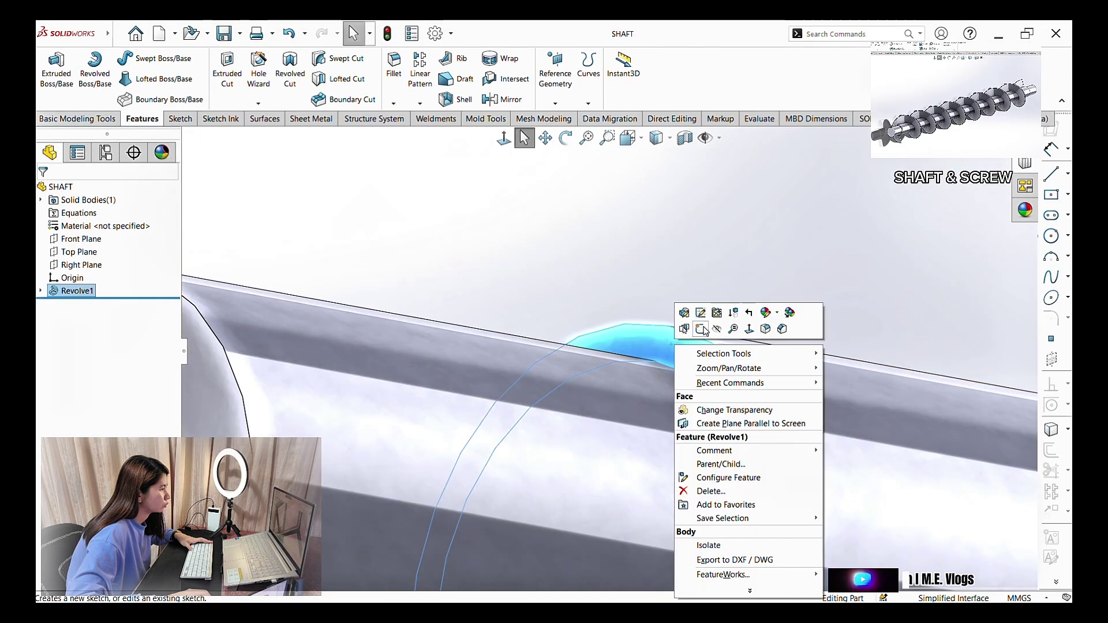
left_click(703, 329)
left_click(146, 58)
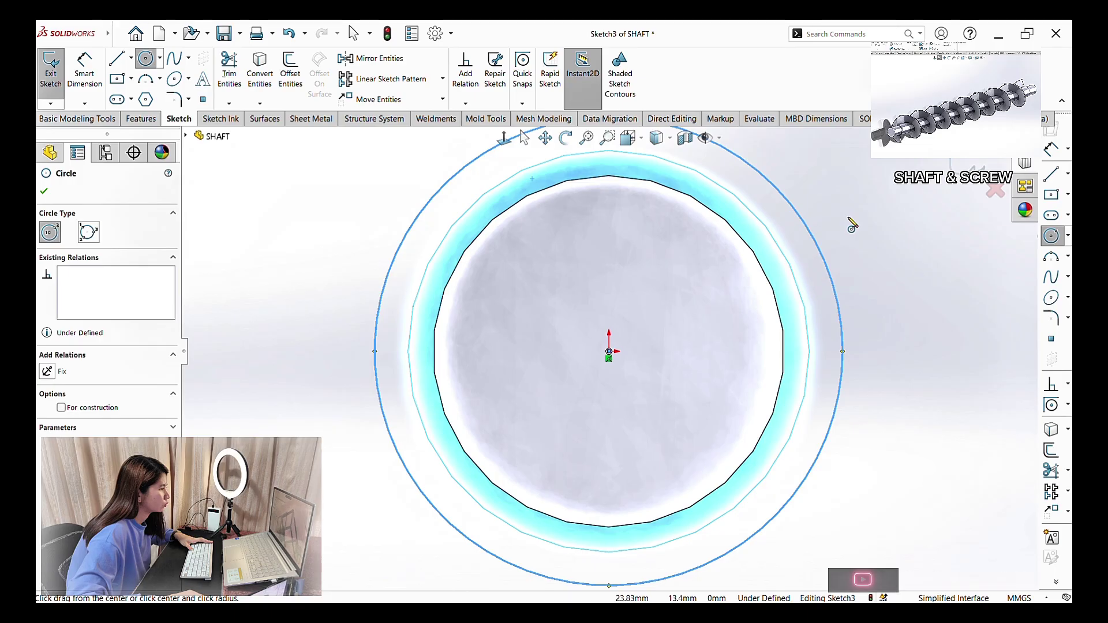
left_click(80, 80)
left_click(797, 213)
left_click(841, 204)
type("98")
key("Return")
scroll(841, 204, "up", 7)
middle_click_drag(841, 204, 626, 348)
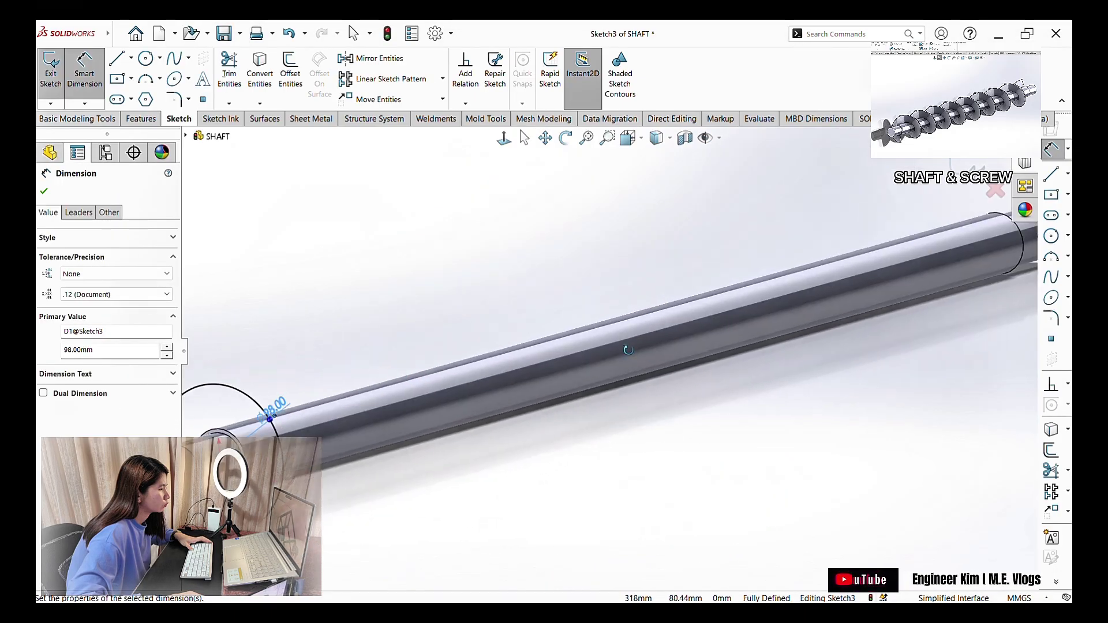
- Start a sketch on the Top Plane and draw a thin rectangle outward from the shaft surface at the shoulder
left_click(141, 119)
middle_click_drag(520, 324, 451, 375)
right_click(421, 434)
left_click(429, 404)
left_click(438, 436)
left_click(463, 403)
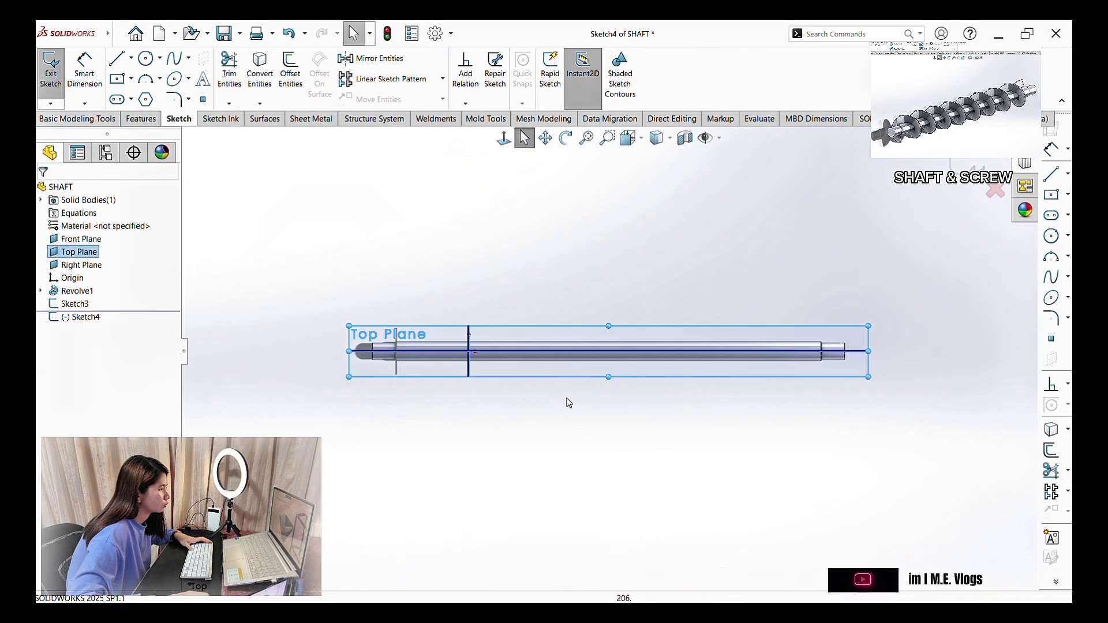
scroll(395, 367, "down", 5)
left_click(139, 97)
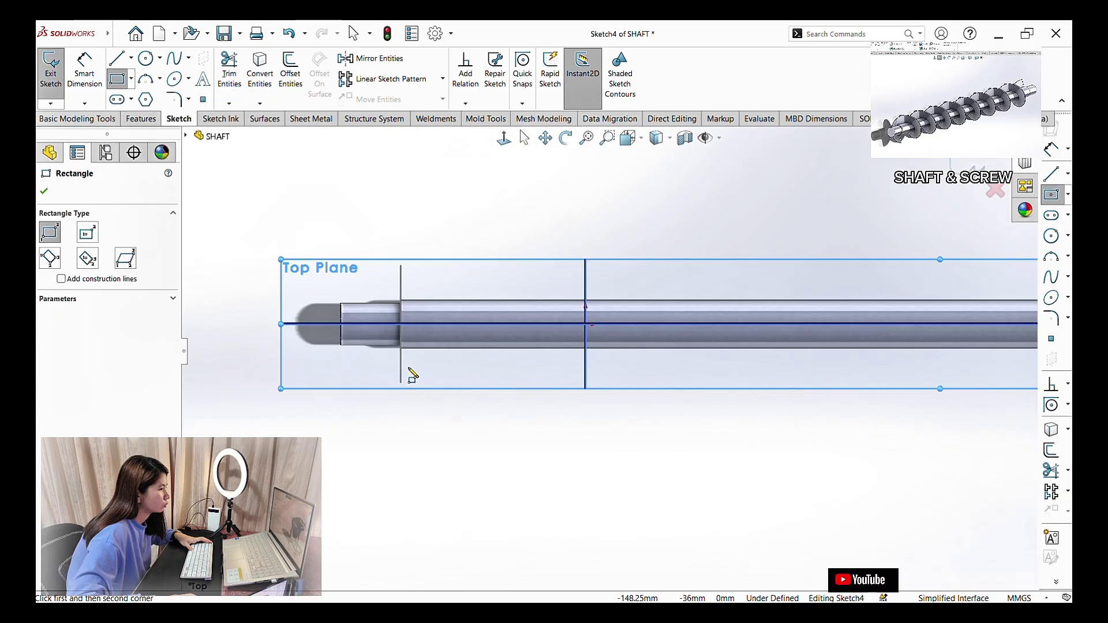
scroll(417, 385, "down", 3)
- Set the thin rectangle's width along the shaft to 4 mm
left_click(84, 69)
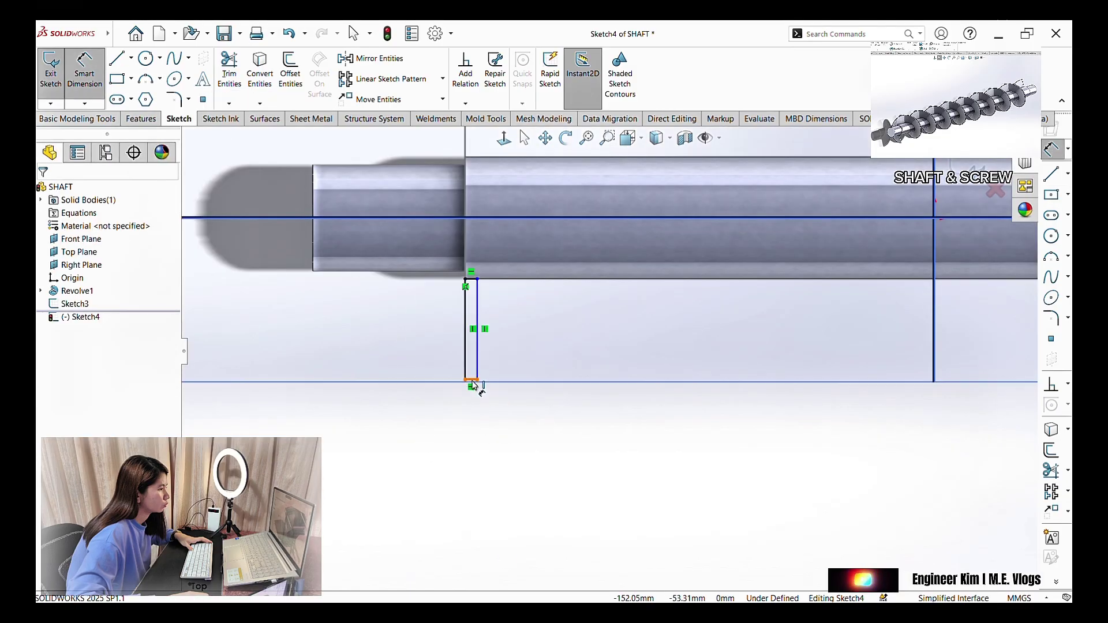
left_click(472, 381)
left_click(466, 444)
type("4")
key("Return")
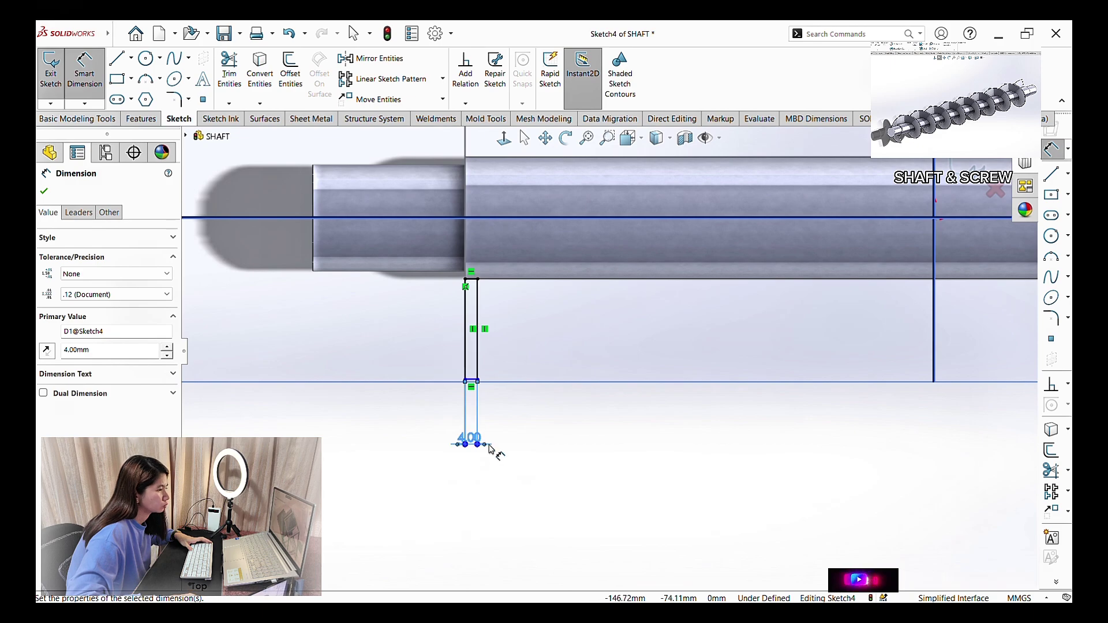
- Dimension the rectangle's outer edge 49 mm from the shaft axis
scroll(489, 449, "down", 3)
left_click(536, 402)
scroll(536, 403, "up", 4)
left_click(84, 74)
scroll(579, 193, "down", 3)
left_click(609, 232)
scroll(644, 426, "up", 5)
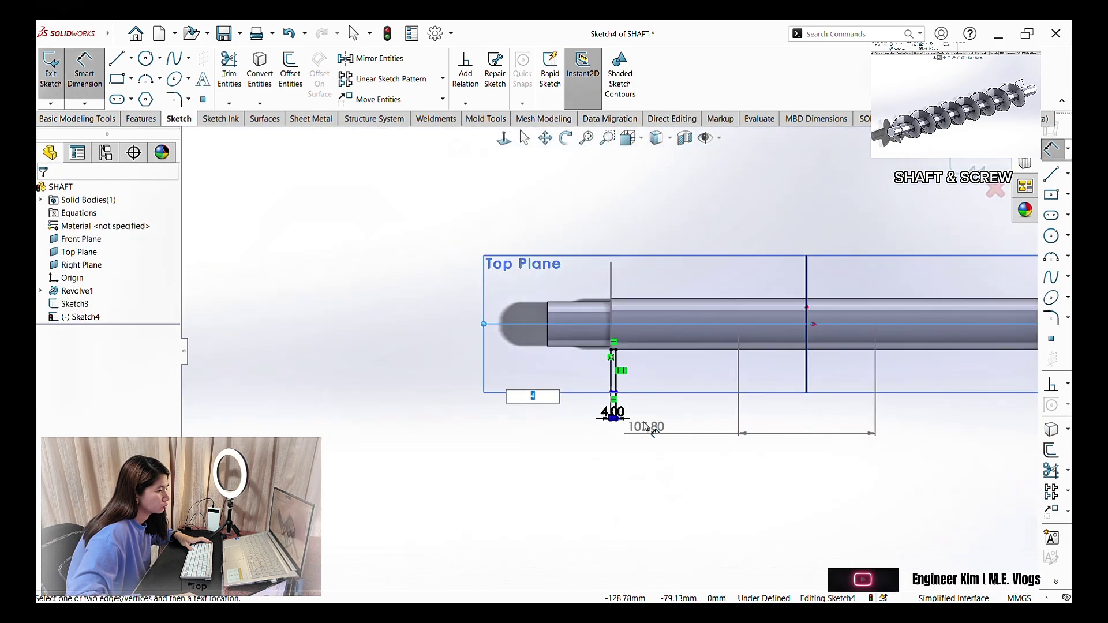
scroll(616, 393, "down", 8)
left_click(571, 384)
scroll(564, 388, "up", 4)
left_click(465, 245)
key("Return")
scroll(567, 280, "up", 4)
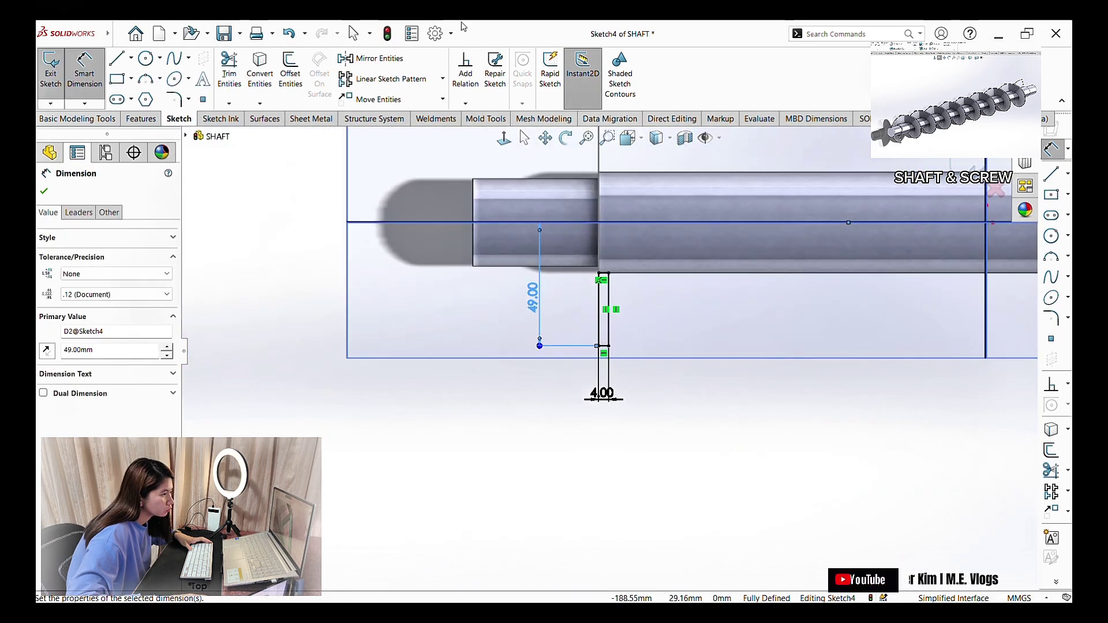
- Create a clockwise helix from the 98 mm circle along the shaft with 100 mm pitch and 8.5 revolutions
scroll(616, 276, "down", 3)
left_click(174, 99)
scroll(714, 511, "down", 4)
left_click(386, 212)
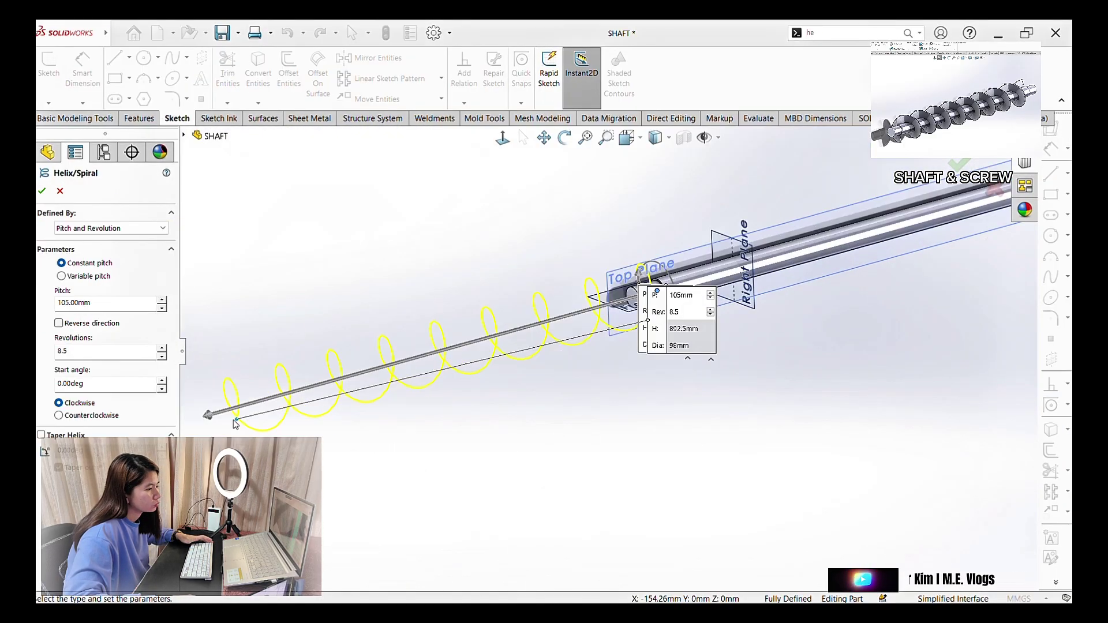
double_click(84, 303)
type("100")
scroll(705, 363, "down", 3)
left_click(42, 191)
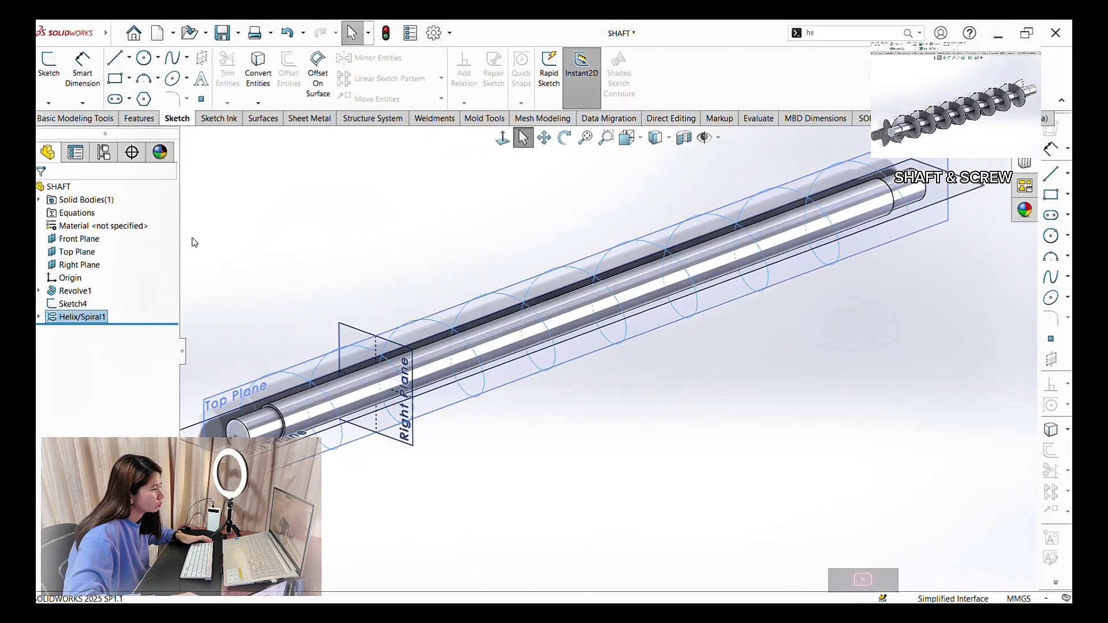
- Sweep the thin rectangle profile along the helix to form the screw blade around the shaft
scroll(231, 399, "down", 6)
left_click(140, 118)
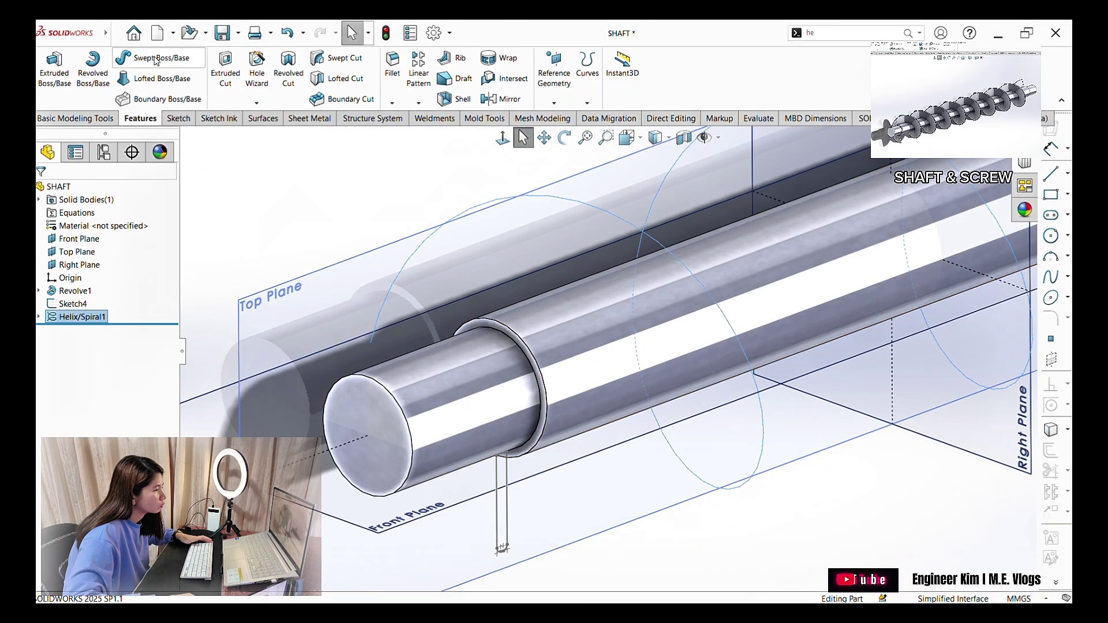
left_click(156, 58)
scroll(764, 265, "up", 5)
middle_click_drag(763, 265, 750, 341)
scroll(521, 316, "down", 5)
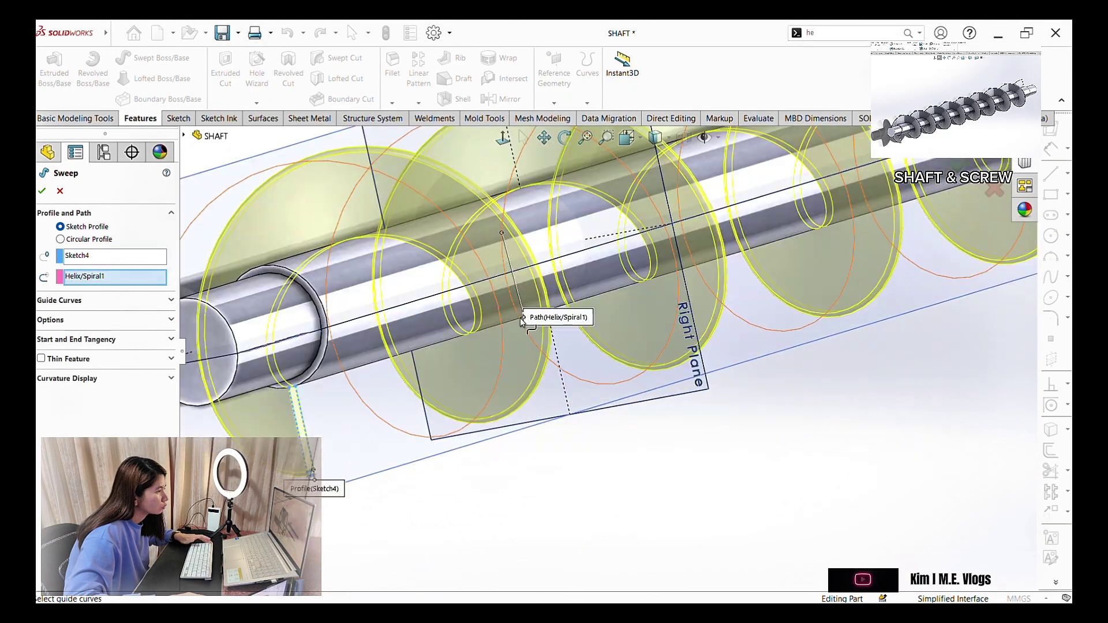
scroll(522, 317, "up", 8)
left_click(42, 191)
scroll(777, 287, "down", 8)
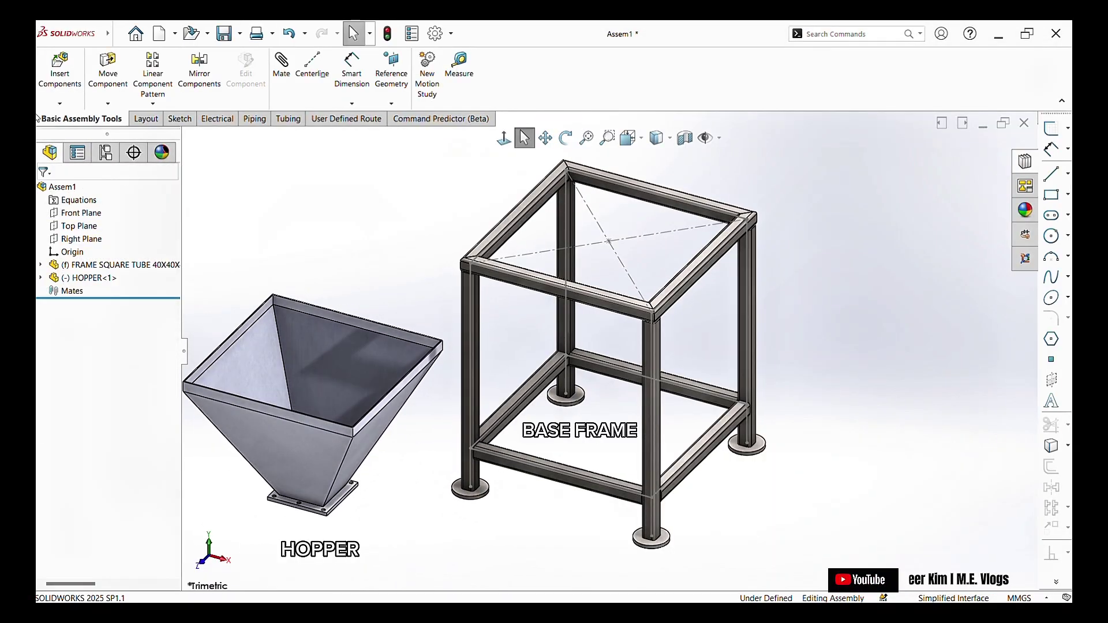
- Insert the PIPE FOR FEEDING HOPPER part into the assembly and place it beside the base frame
left_click(59, 75)
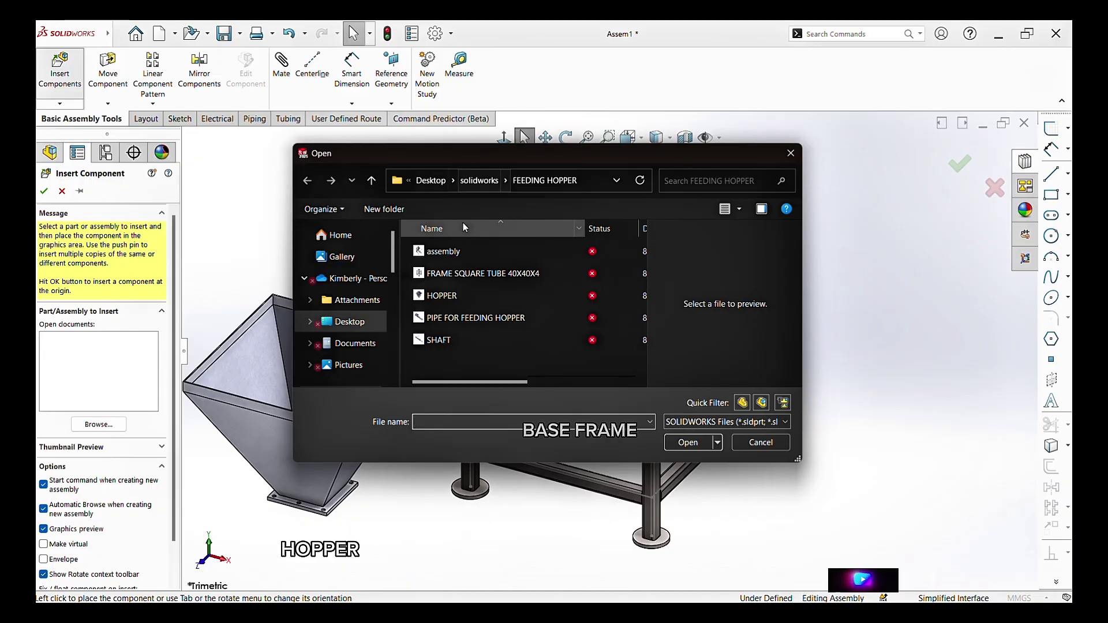
double_click(488, 320)
scroll(808, 318, "up", 2)
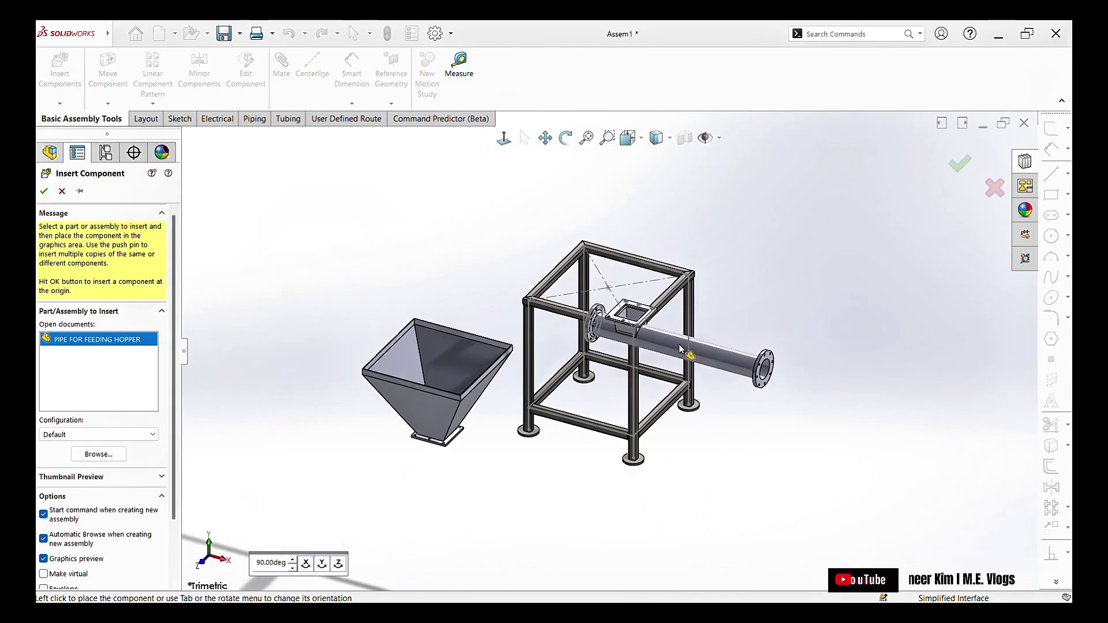
scroll(803, 319, "down", 3)
left_click(795, 318)
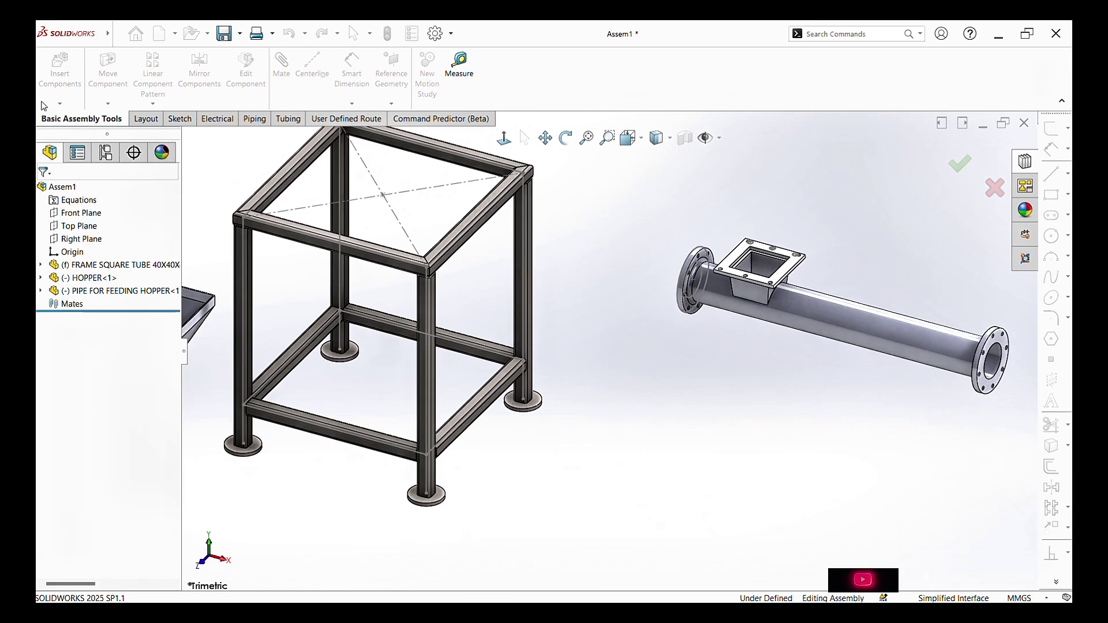
- Insert the SHAFT part into the assembly and place it below the feeder pipe
left_click(61, 74)
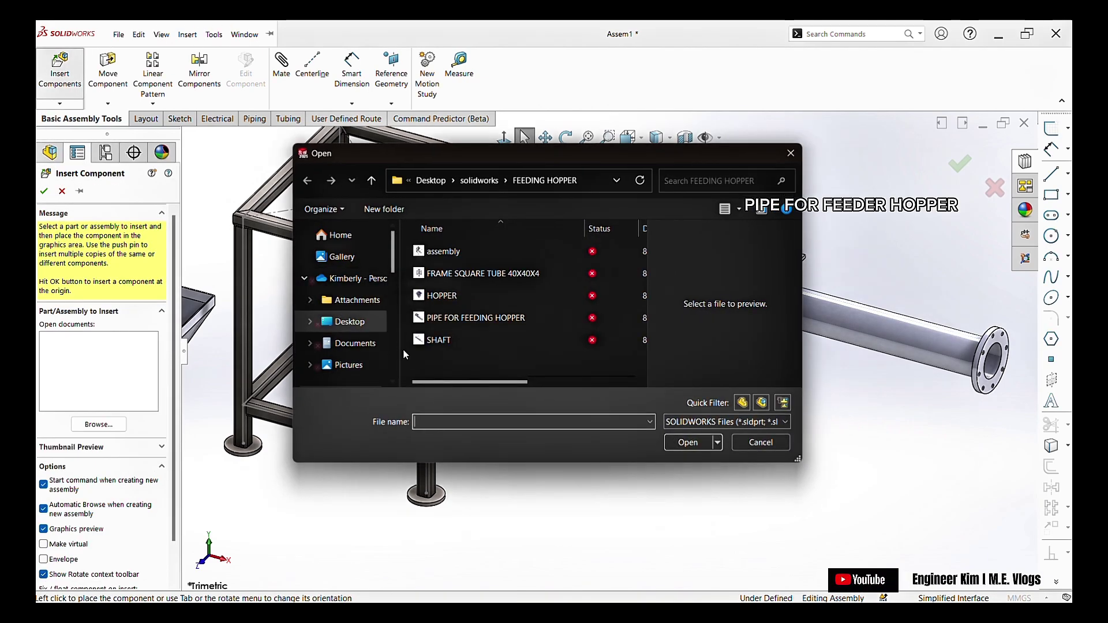
left_click(457, 346)
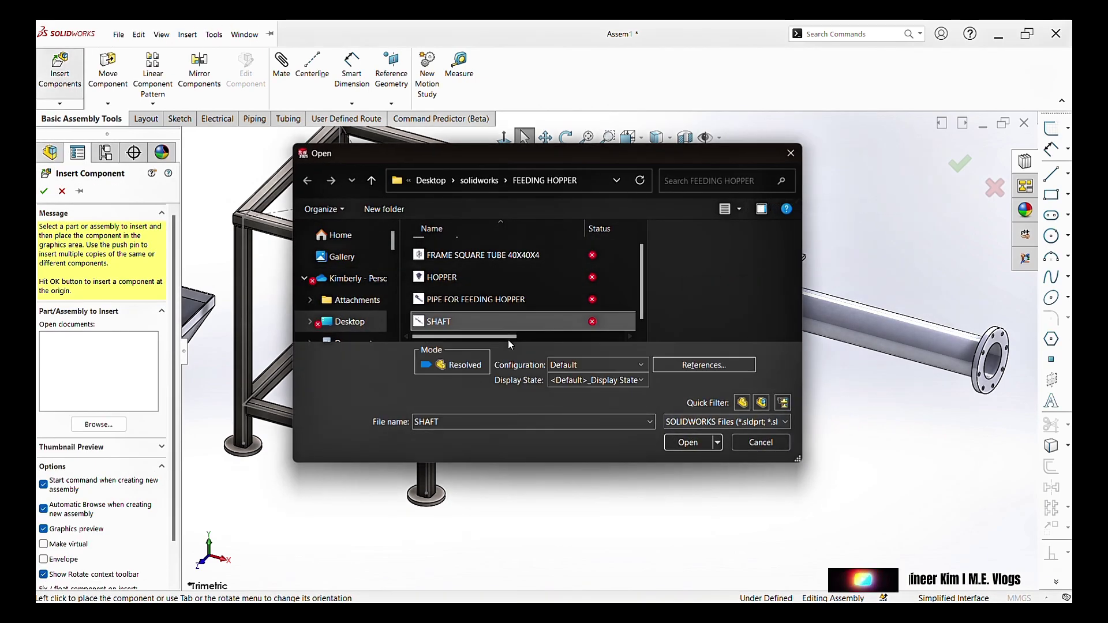
double_click(486, 322)
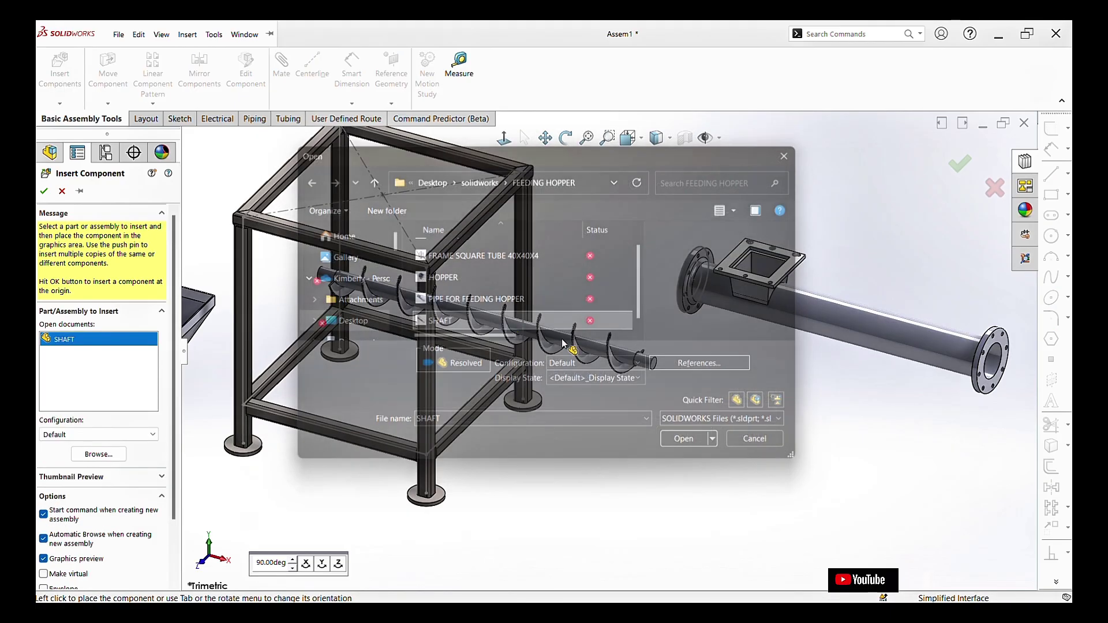
left_click(913, 469)
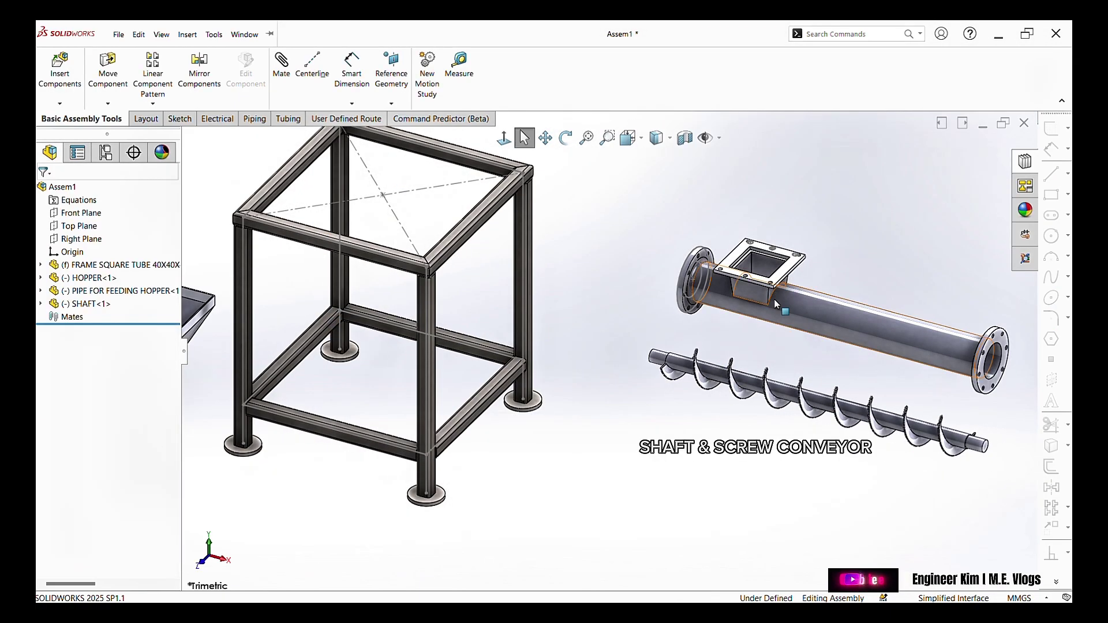
key("f")
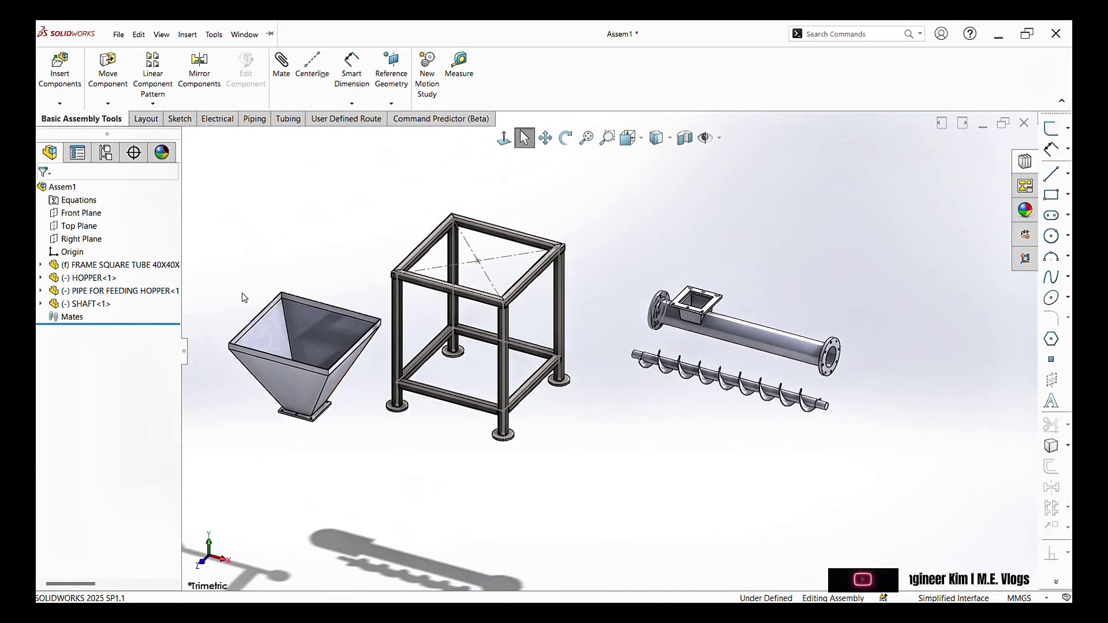